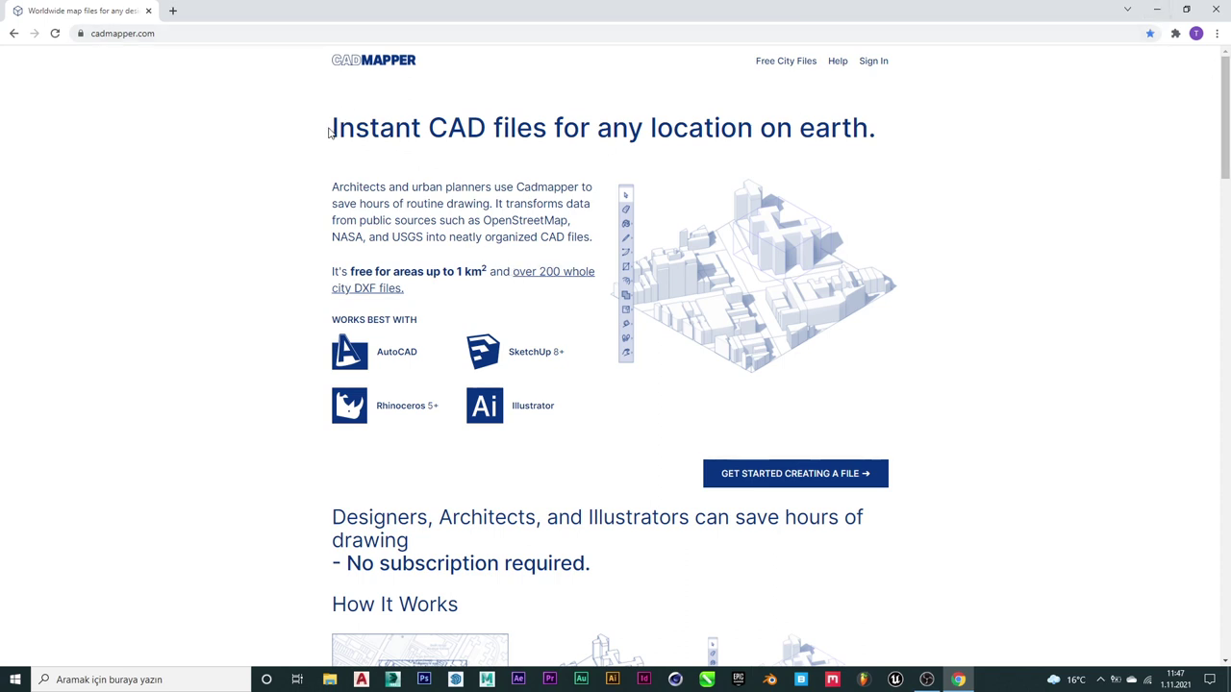
- Scroll down the cadmapper.com home page to review its city lists
left_click_drag(328, 131, 1006, 118)
left_click(1005, 119)
scroll(497, 399, "down", 3)
scroll(287, 392, "down", 4)
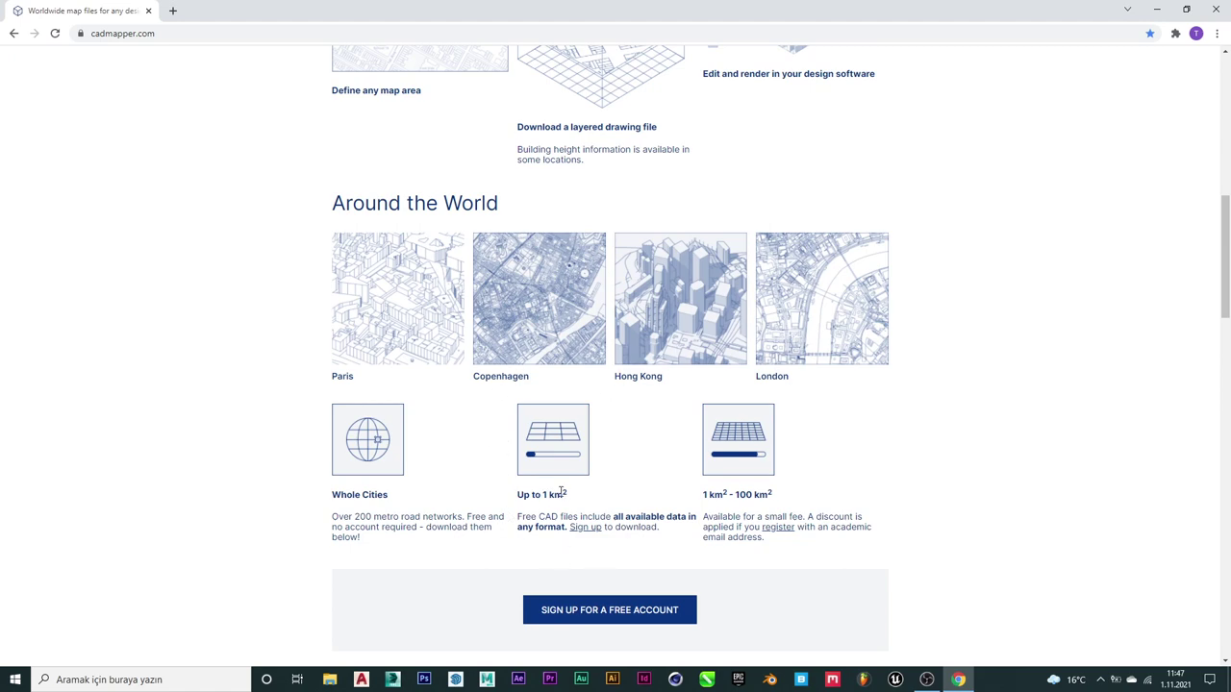
scroll(567, 489, "down", 2)
scroll(573, 486, "down", 2)
scroll(574, 484, "down", 4)
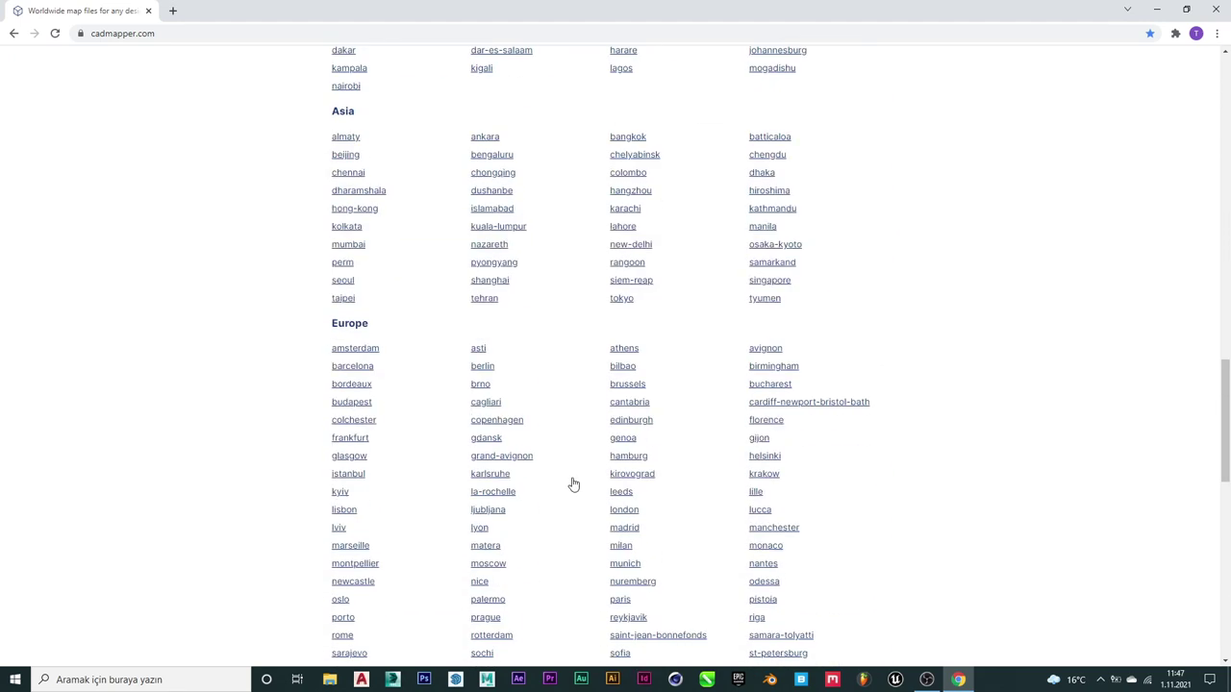
scroll(573, 485, "down", 4)
scroll(573, 489, "down", 4)
scroll(572, 490, "down", 2)
- Return to the top of the home page and choose GET STARTED CREATING A FILE
scroll(572, 492, "up", 2)
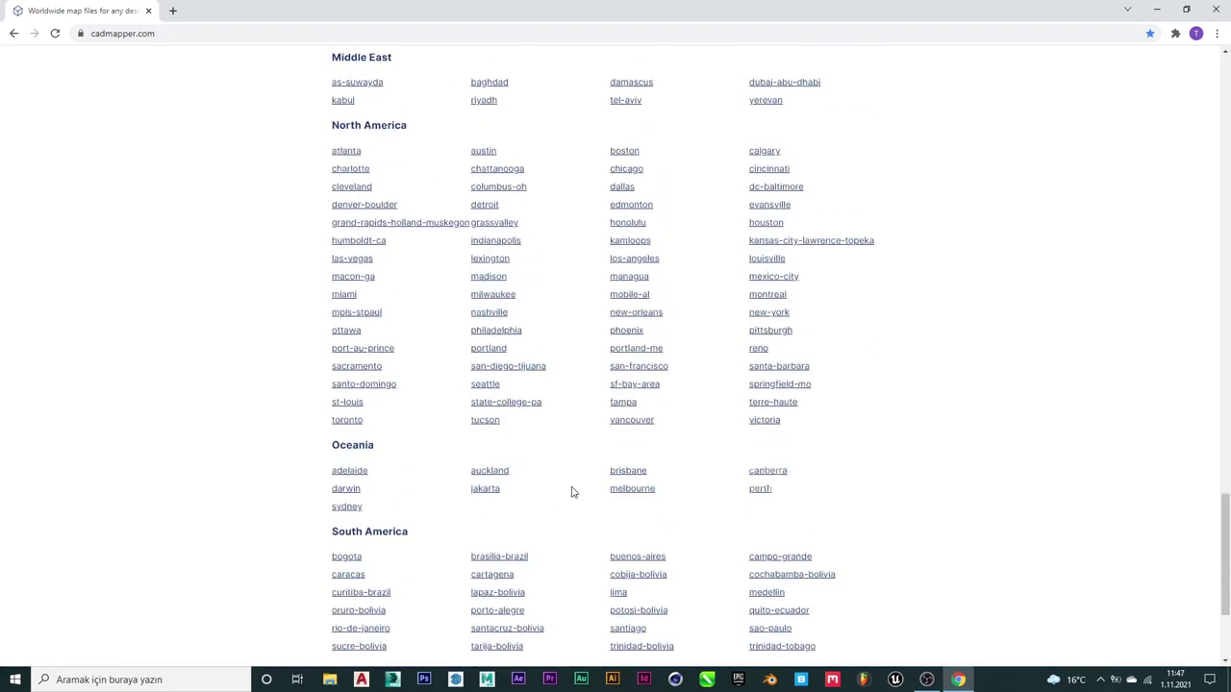
scroll(573, 489, "up", 5)
scroll(575, 486, "up", 5)
scroll(574, 485, "up", 5)
scroll(572, 483, "up", 5)
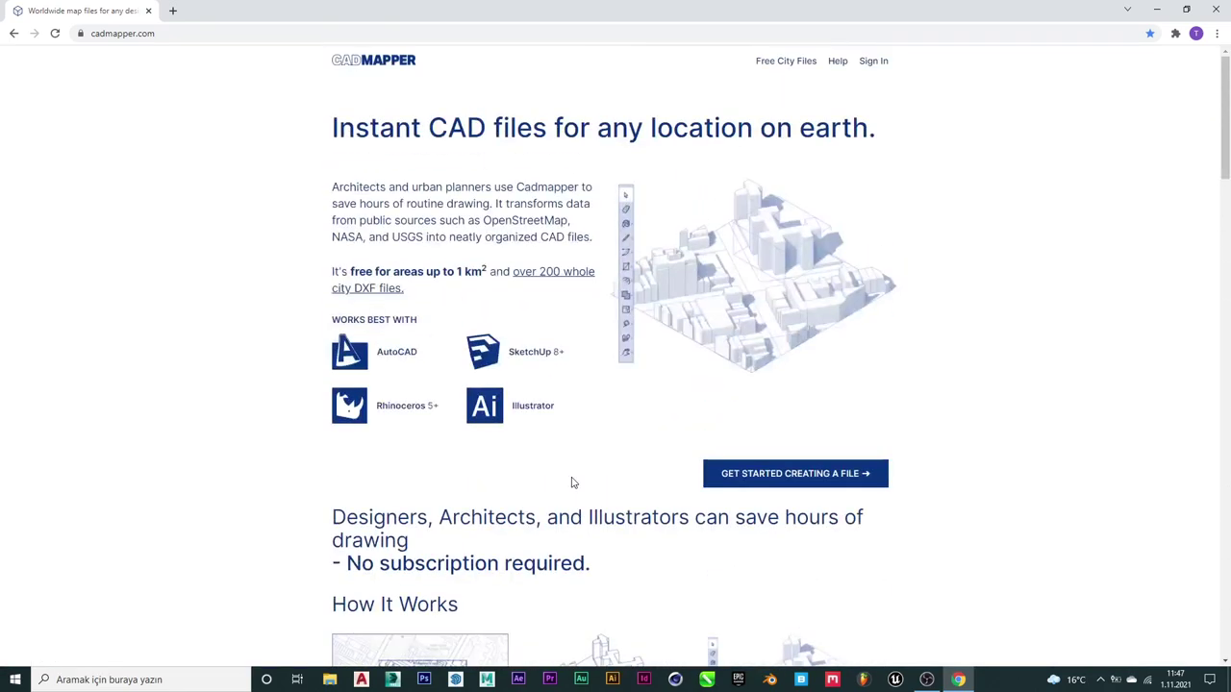
left_click(860, 473)
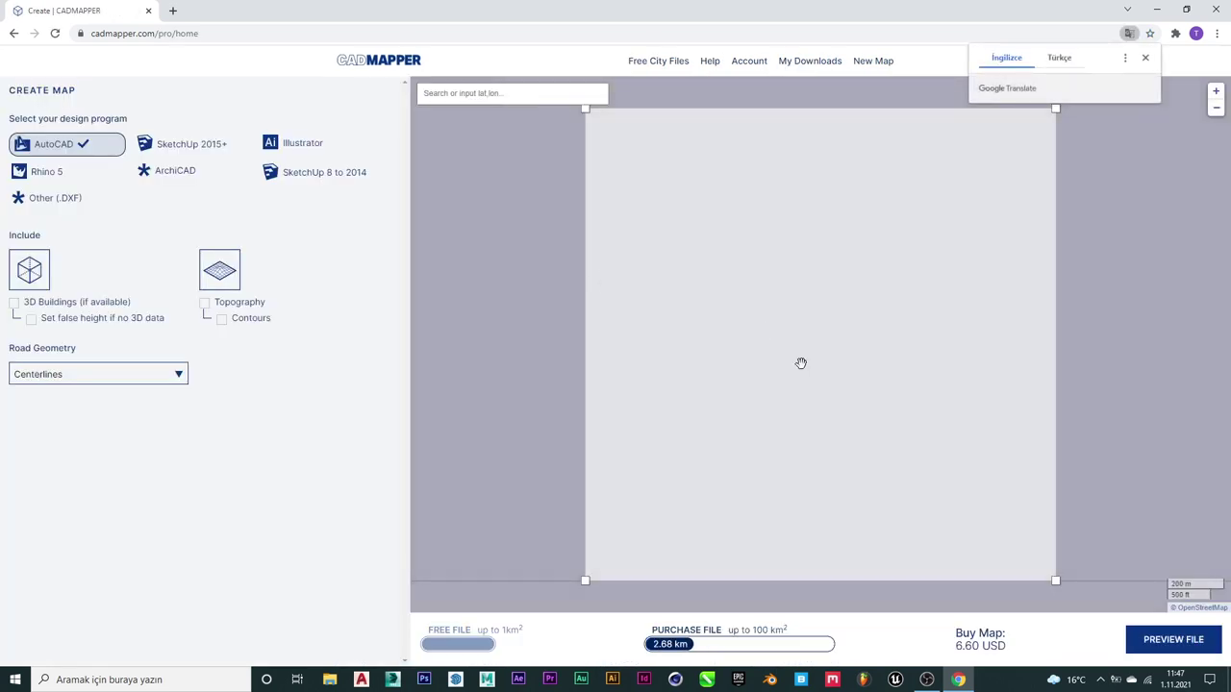
- Zoom out to a world view and pan from Asia and the Pacific back to Europe
scroll(794, 374, "down", 2)
scroll(679, 295, "down", 1)
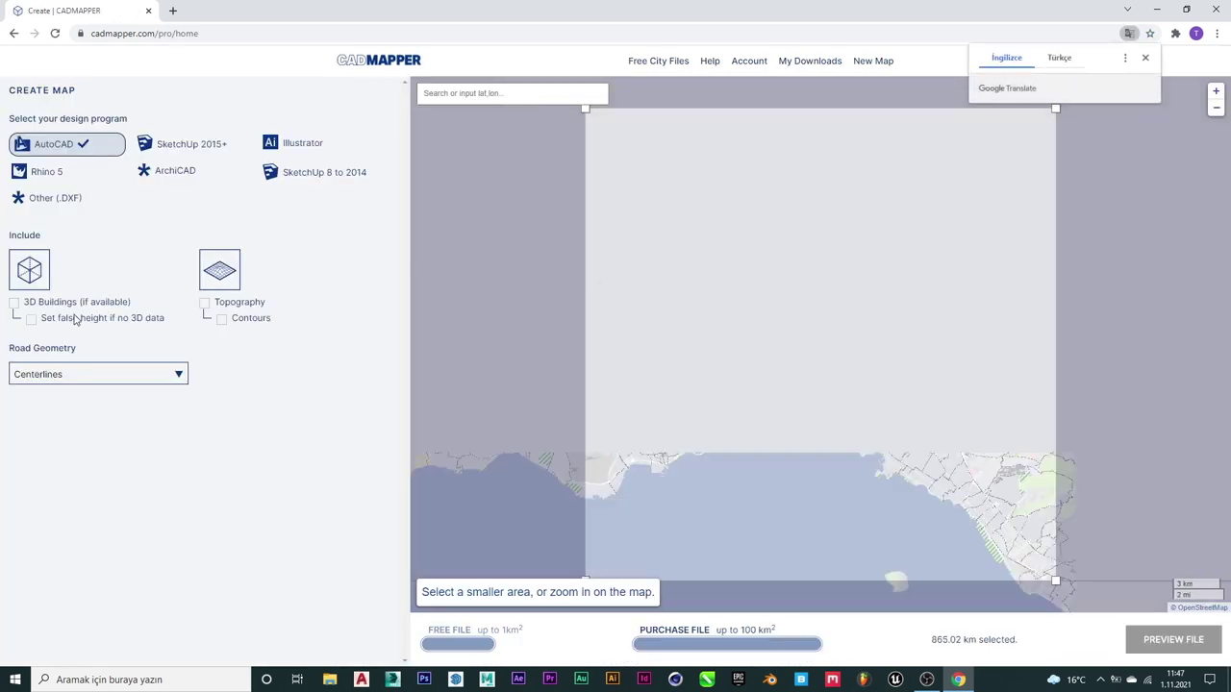
scroll(675, 299, "down", 1)
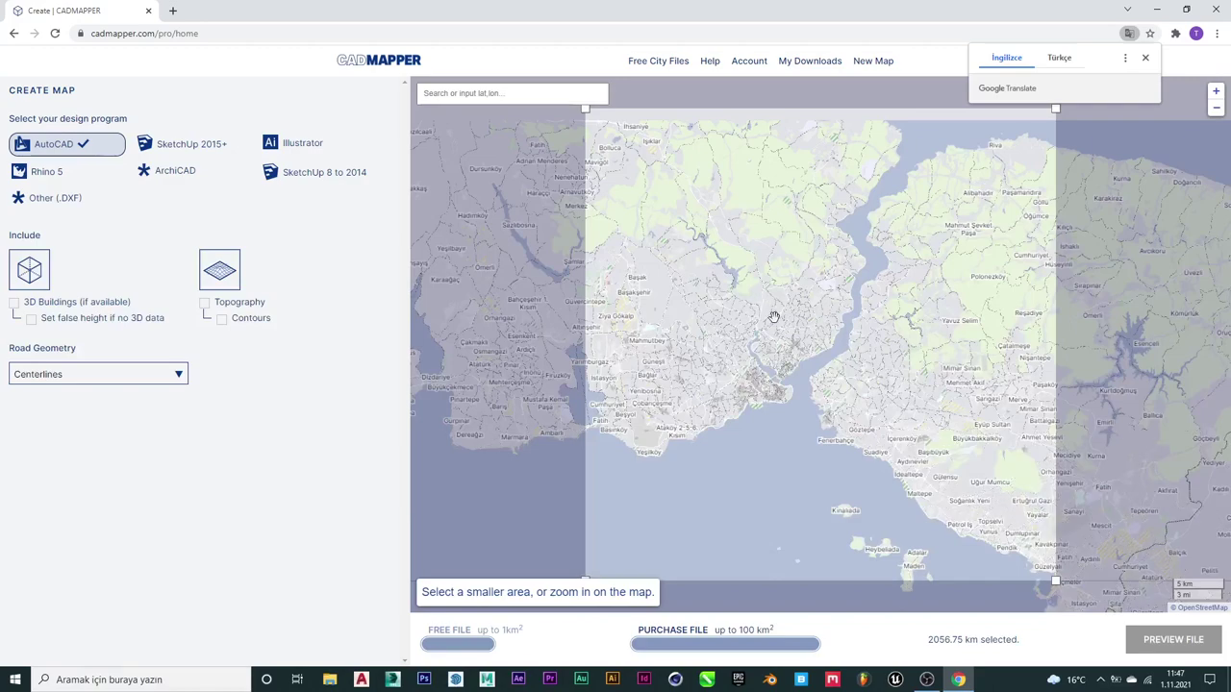
scroll(772, 321, "down", 1)
scroll(772, 322, "down", 1)
scroll(814, 302, "down", 1)
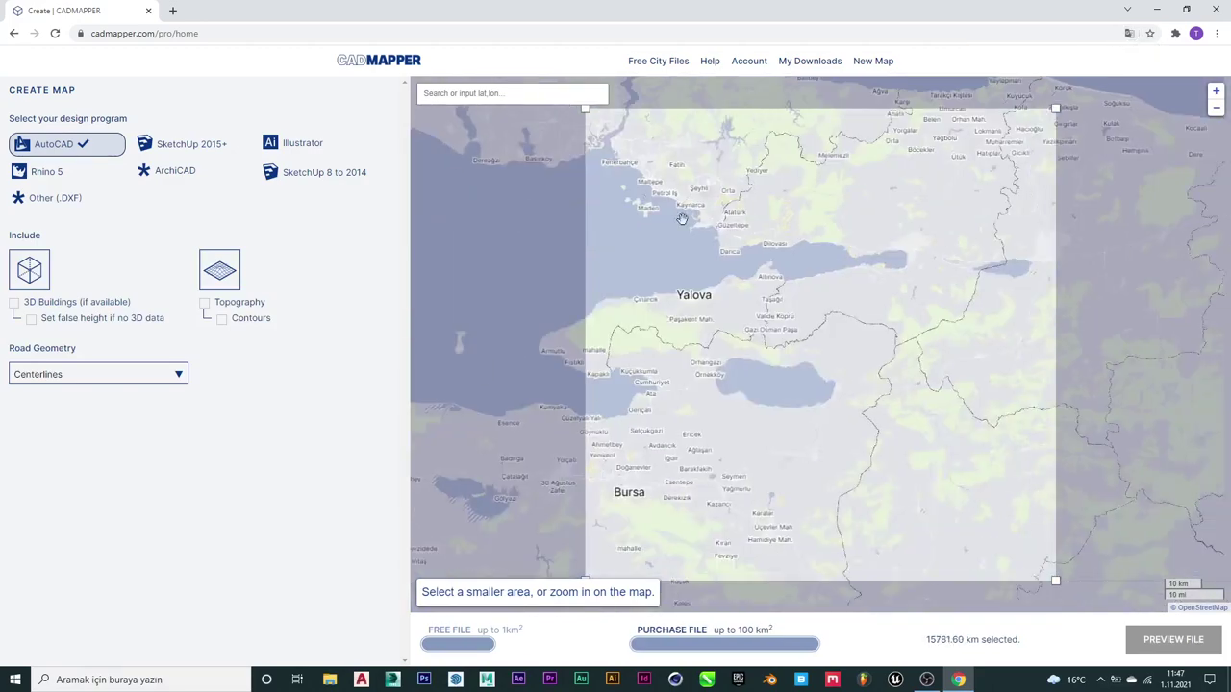
scroll(694, 271, "down", 2)
scroll(723, 273, "down", 1)
scroll(778, 236, "down", 1)
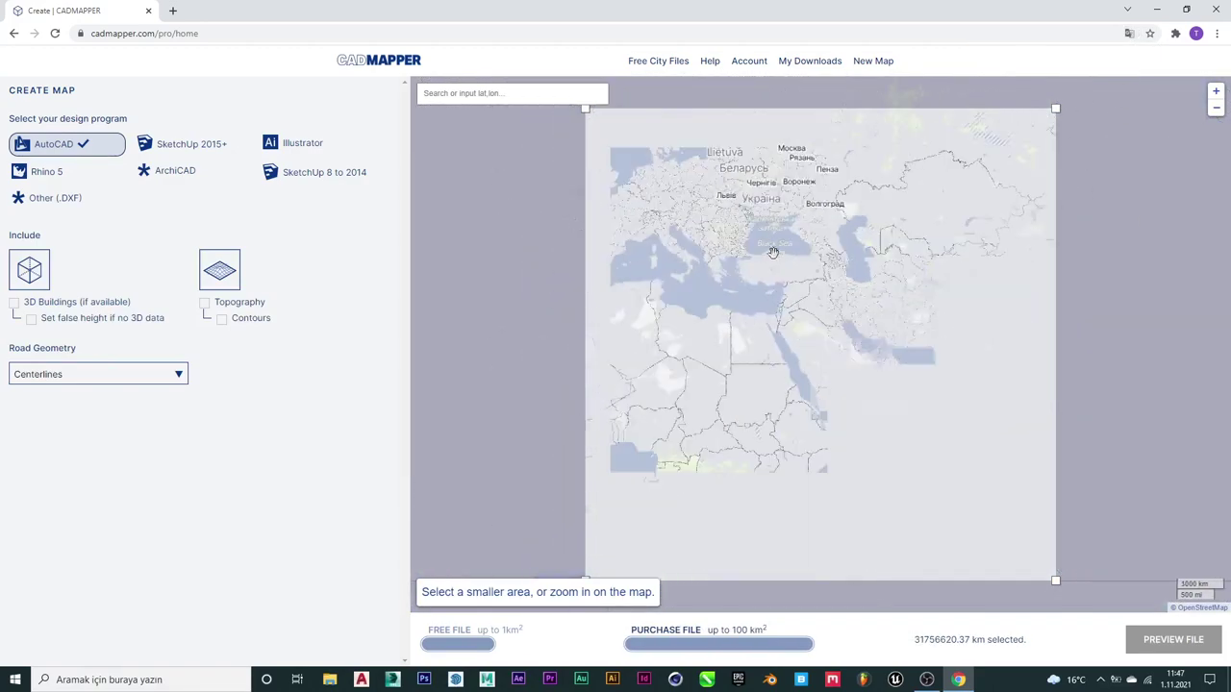
left_click_drag(1000, 312, 799, 324)
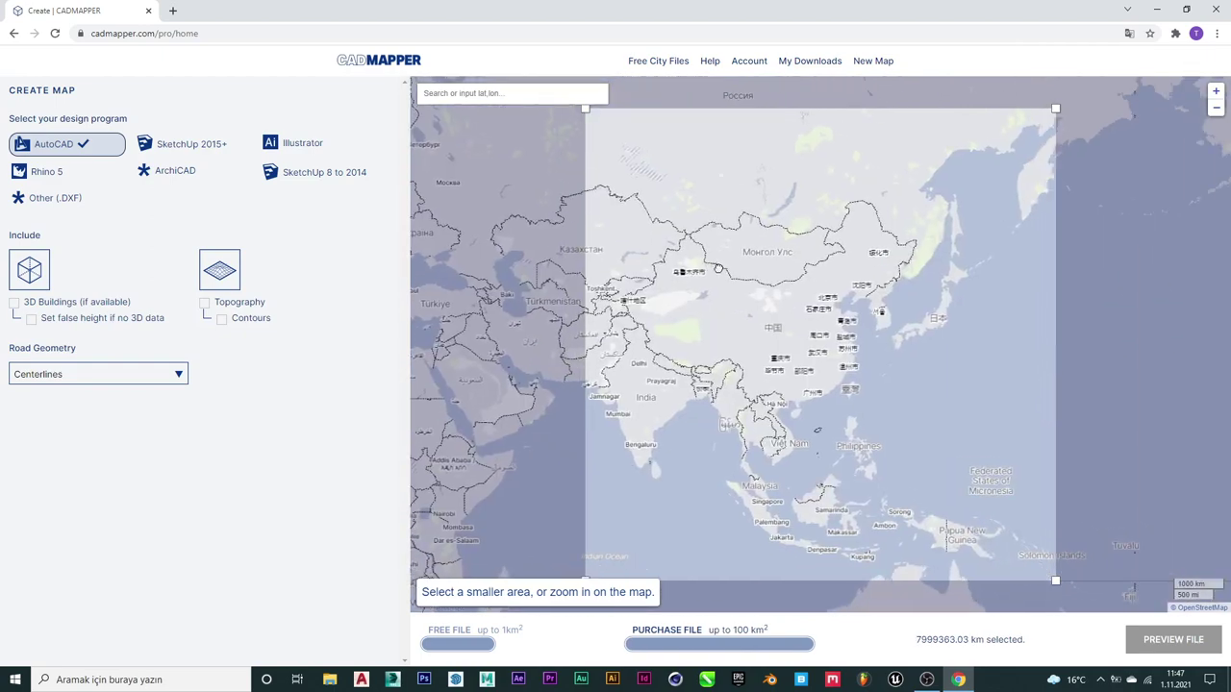
scroll(799, 324, "up", 2)
scroll(799, 332, "down", 2)
mouse_move(500, 356)
left_mouse_down()
mouse_move(691, 366)
mouse_move(1145, 164)
left_mouse_up()
scroll(691, 367, "up", 1)
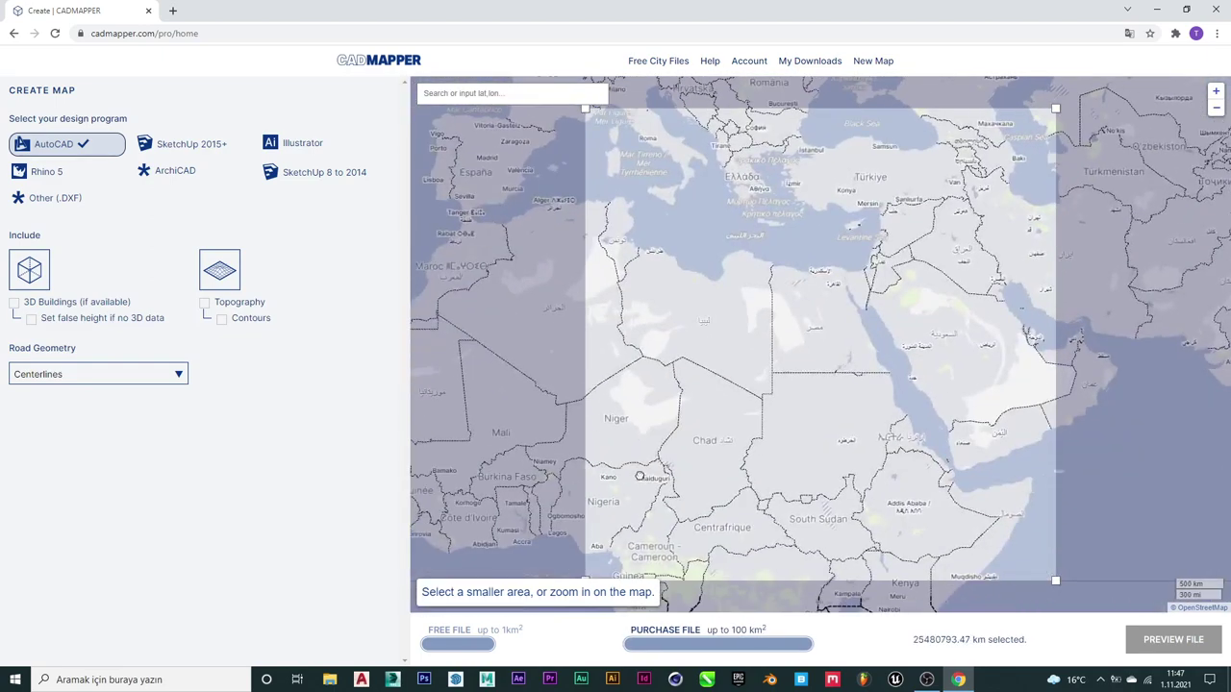
scroll(825, 324, "down", 3)
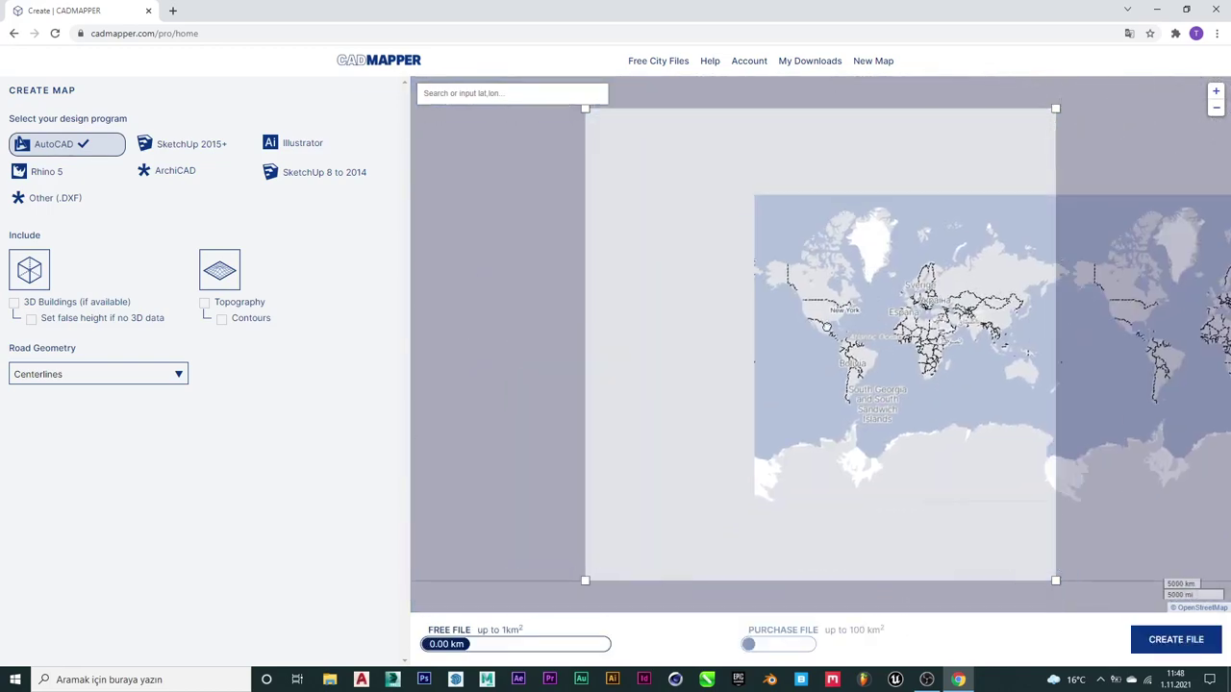
left_click_drag(596, 323, 825, 323)
scroll(825, 323, "up", 2)
left_click_drag(462, 288, 894, 327)
mouse_move(553, 327)
left_mouse_down()
mouse_move(794, 327)
mouse_move(432, 327)
left_mouse_up()
left_click_drag(1058, 335, 693, 336)
- Zoom in on Turkey and pan so Istanbul sits in the upper-left of the map
scroll(693, 336, "up", 1)
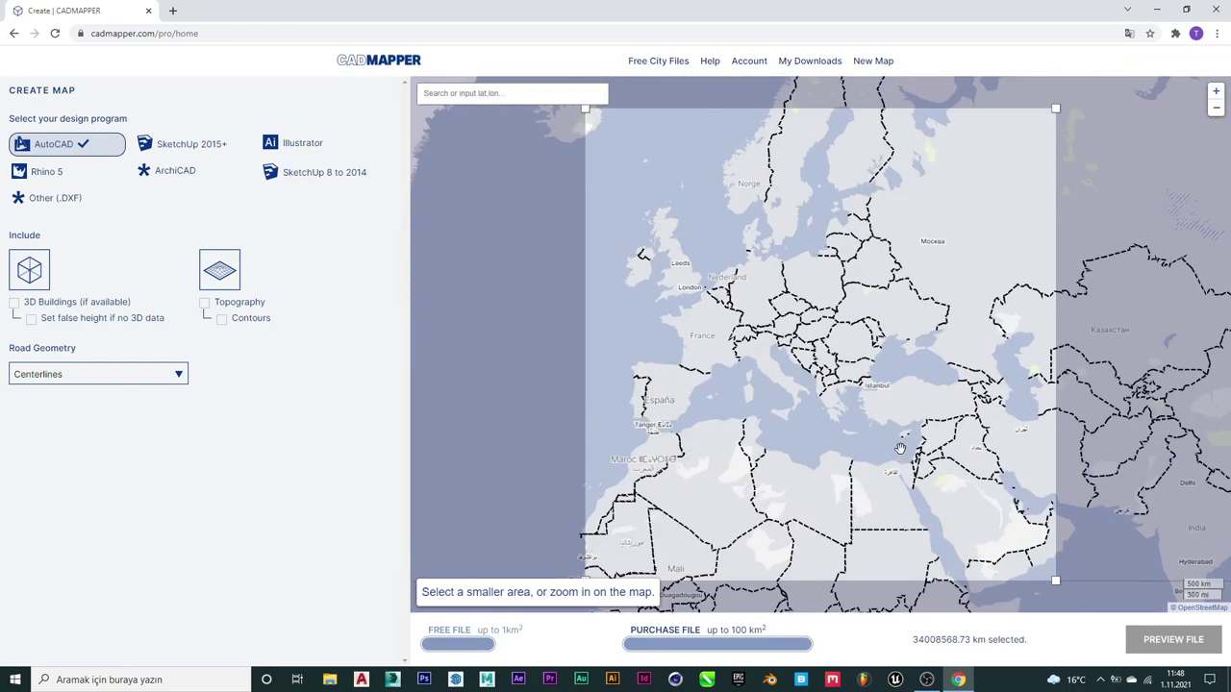
scroll(896, 432, "up", 1)
scroll(879, 317, "up", 1)
scroll(876, 280, "up", 2)
scroll(789, 355, "up", 2)
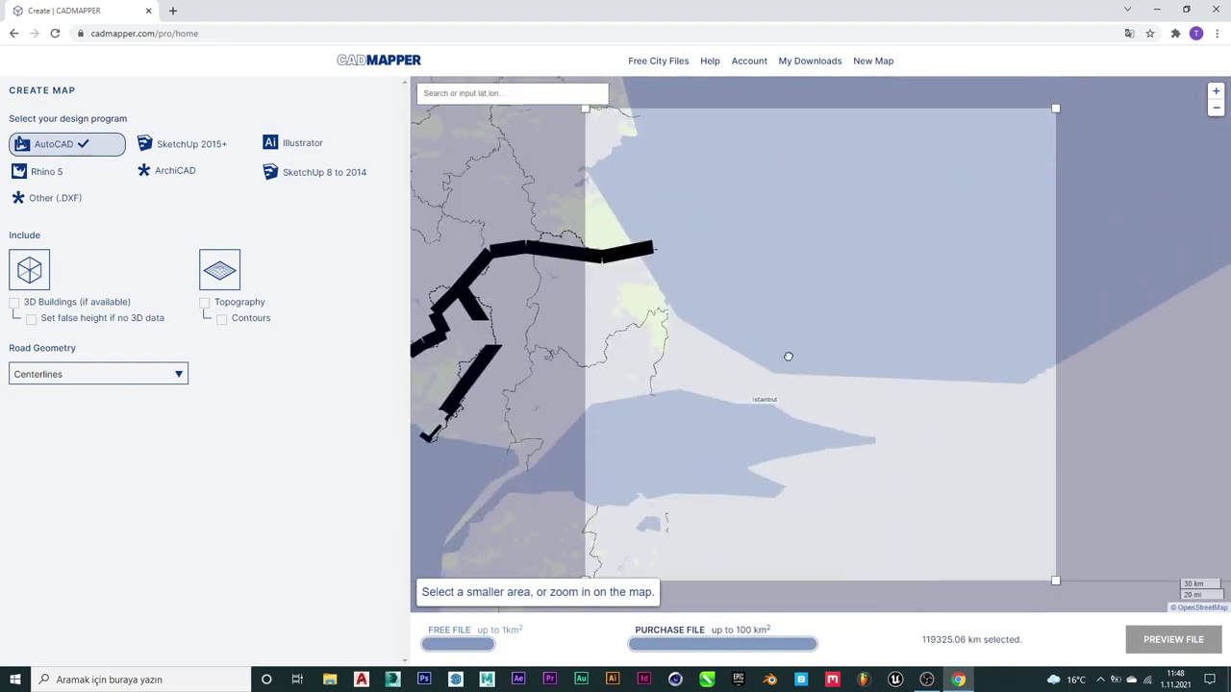
scroll(857, 327, "up", 1)
scroll(840, 374, "up", 1)
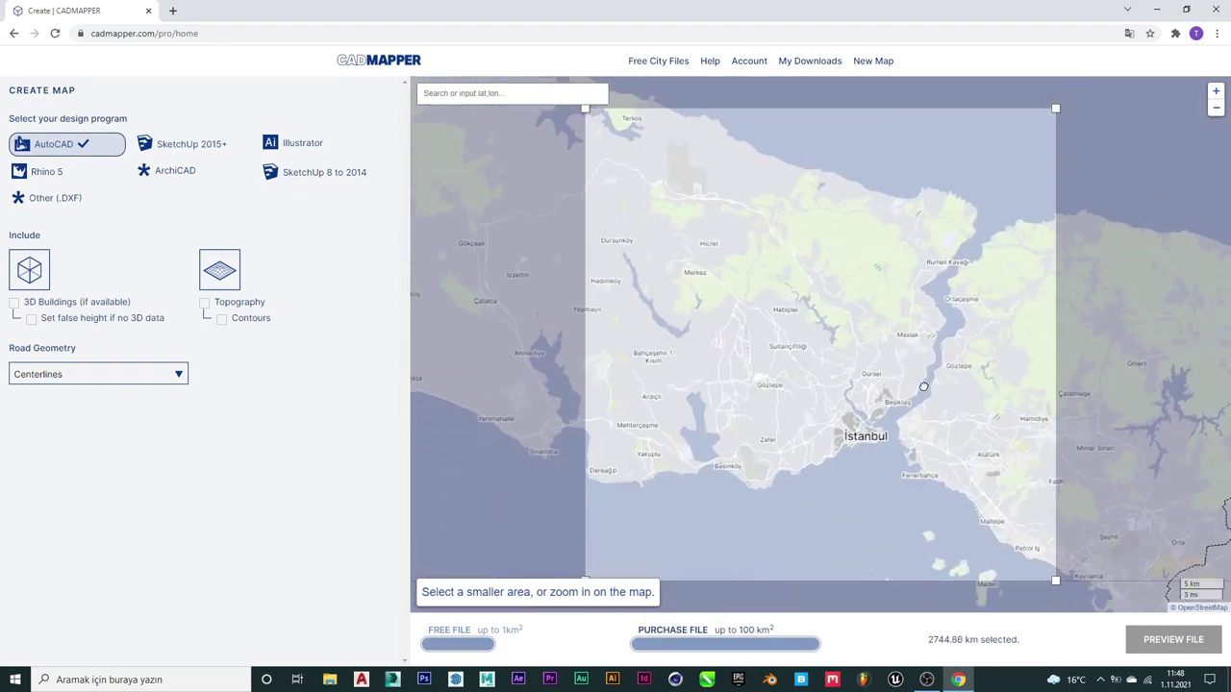
scroll(921, 352, "up", 1)
left_click_drag(921, 352, 616, 288)
left_click_drag(856, 452, 728, 211)
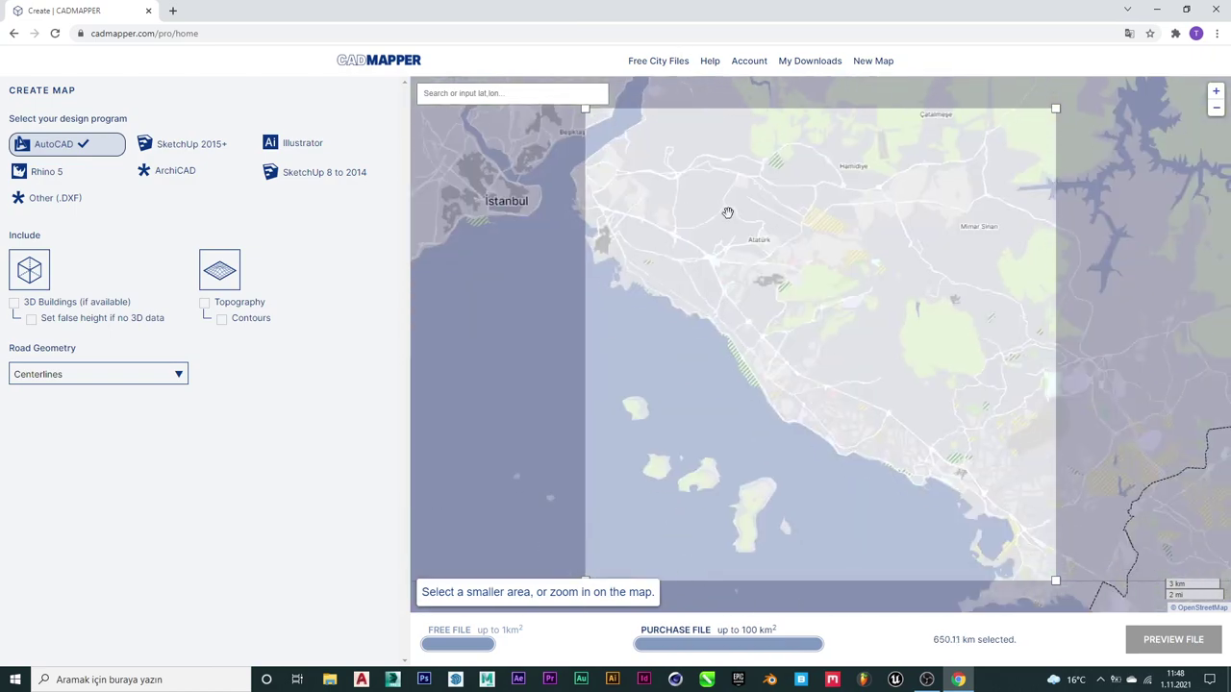
- Zoom further and center the selection over Istanbul's peninsula, Beyoğlu and Karaköy
scroll(741, 268, "down", 1)
scroll(646, 212, "up", 1)
scroll(640, 267, "up", 1)
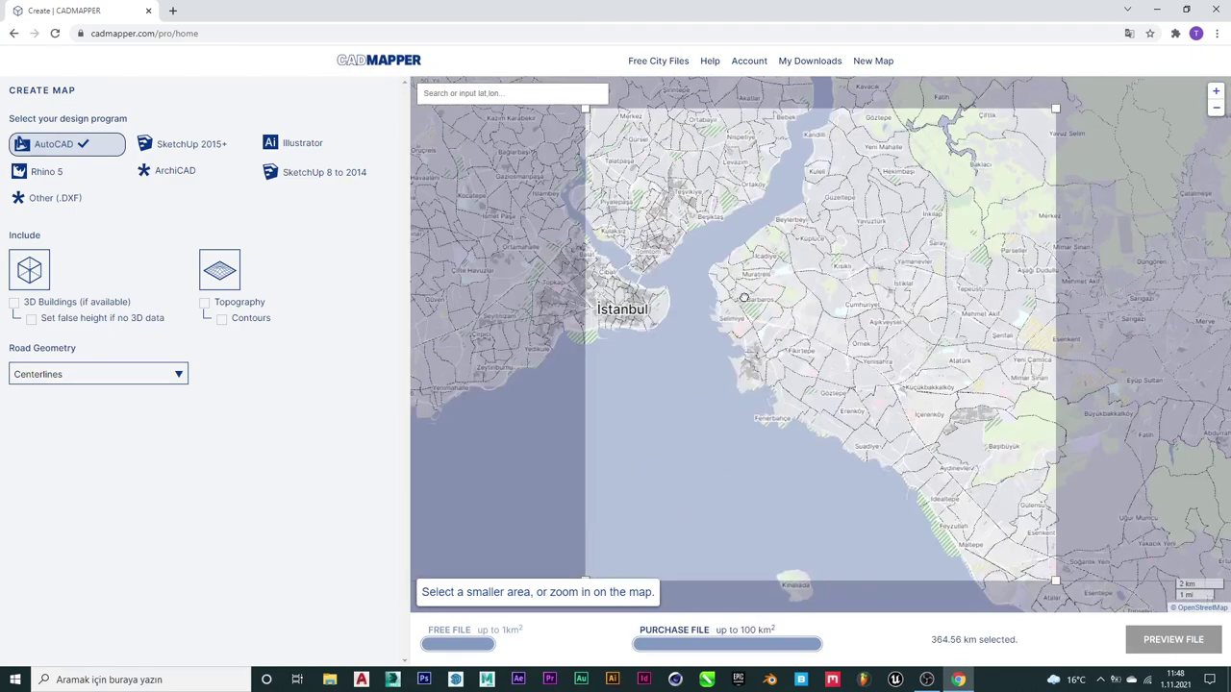
scroll(857, 261, "up", 1)
scroll(857, 261, "down", 1)
scroll(933, 261, "up", 1)
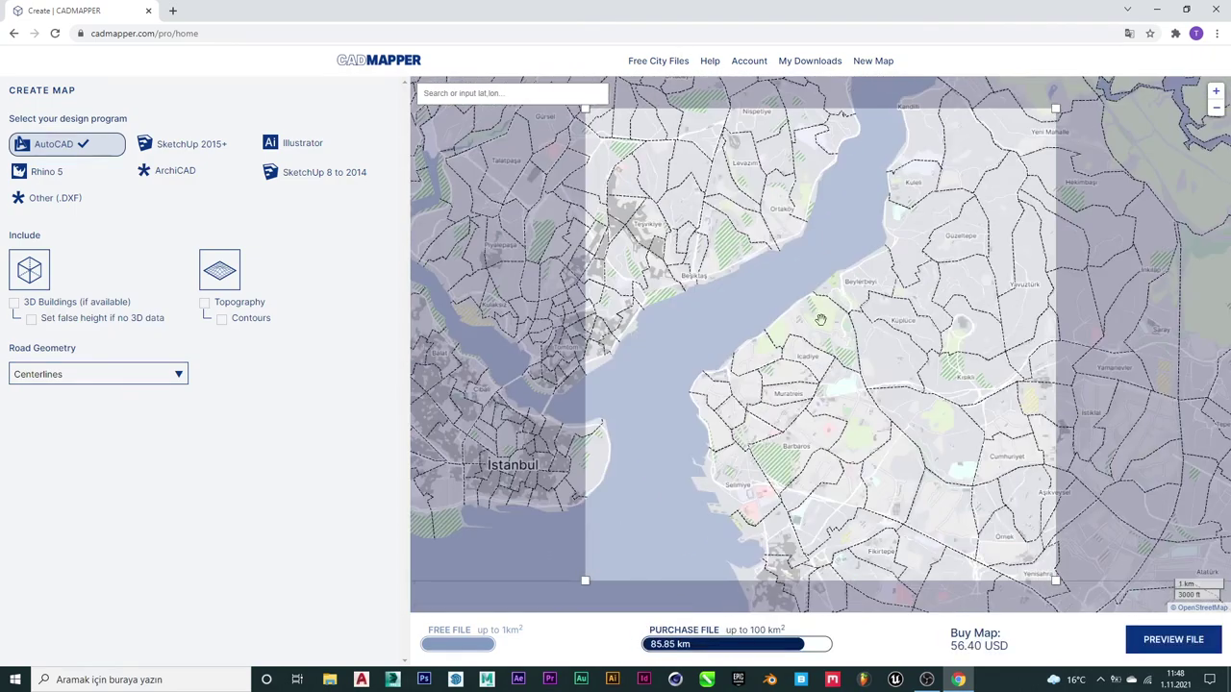
scroll(933, 261, "up", 1)
left_click_drag(712, 317, 841, 275)
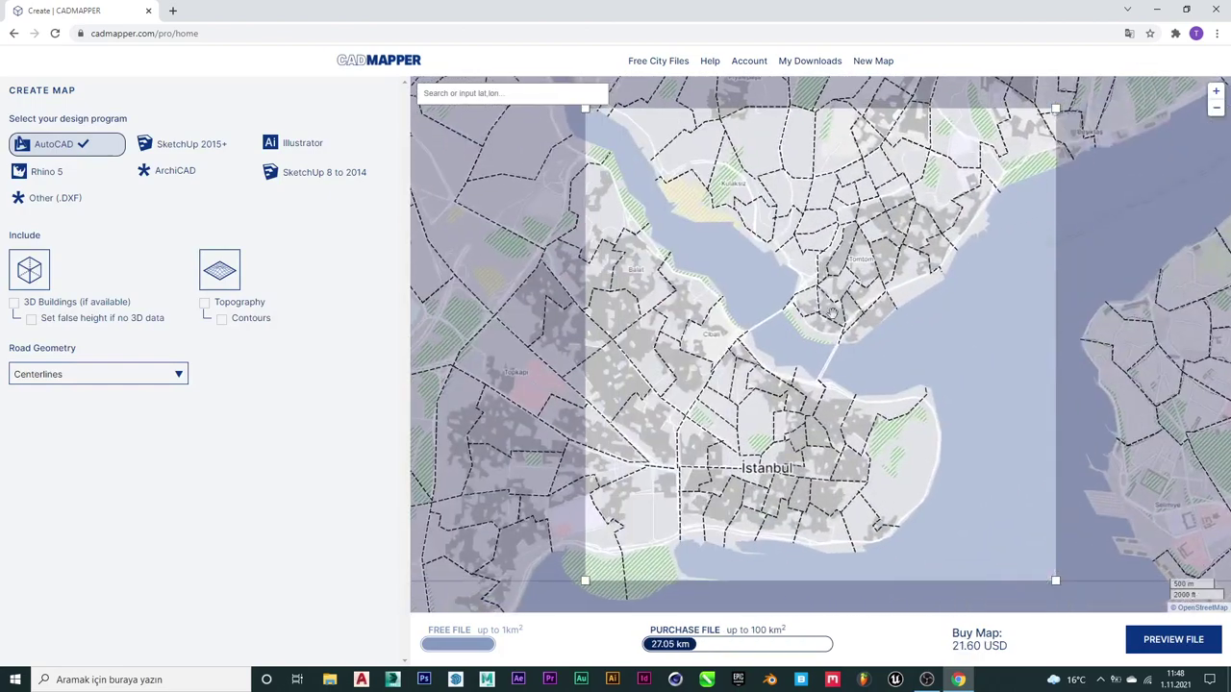
scroll(842, 274, "up", 2)
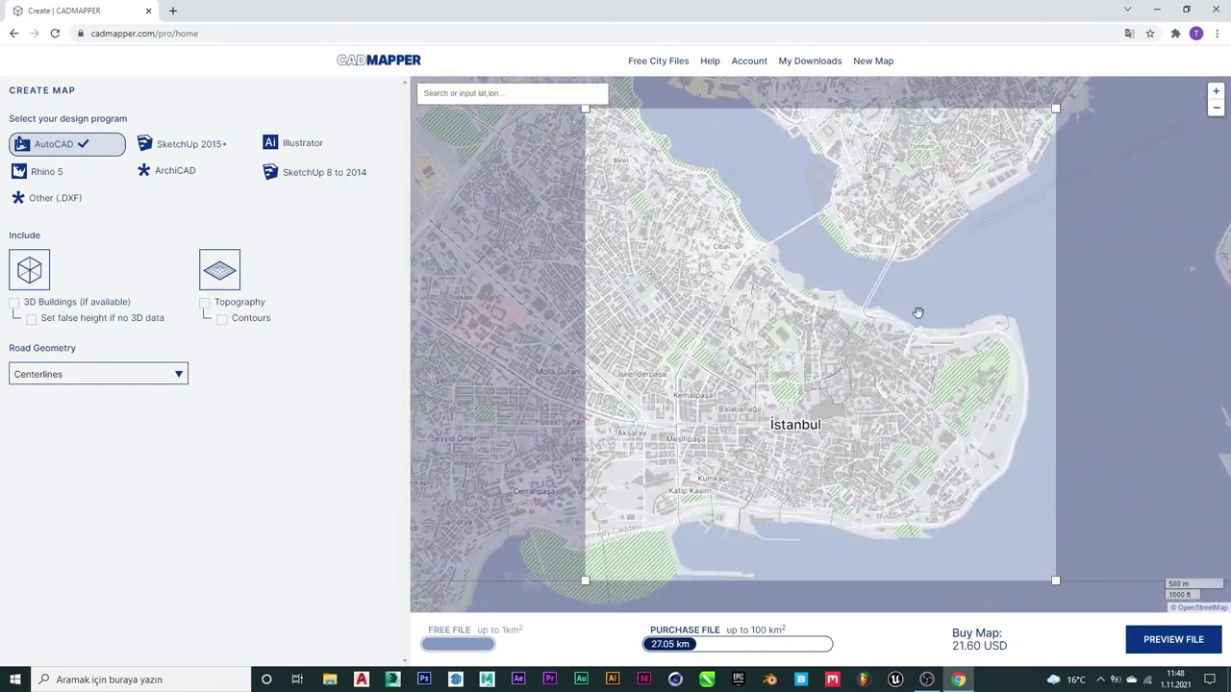
scroll(893, 235, "up", 2)
mouse_move(893, 241)
left_mouse_down()
mouse_move(741, 500)
mouse_move(816, 511)
left_mouse_up()
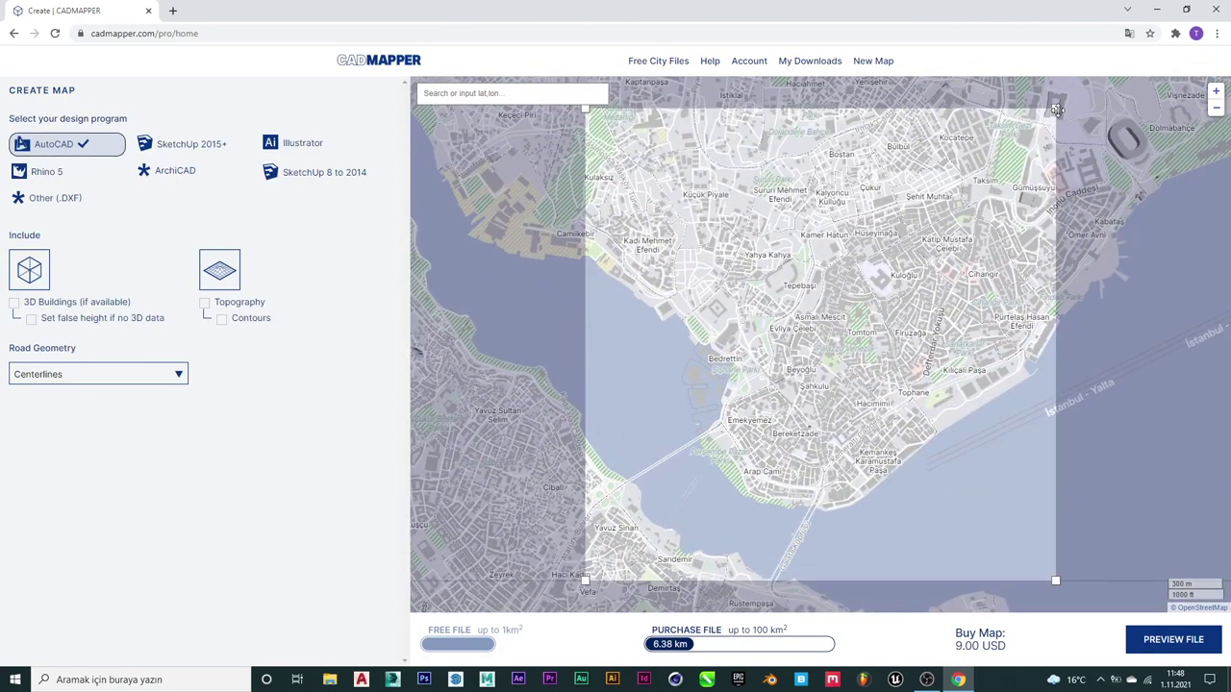
- Shrink the selection box toward free-file size and move the map under it over the waterfront
left_click_drag(1057, 109, 972, 171)
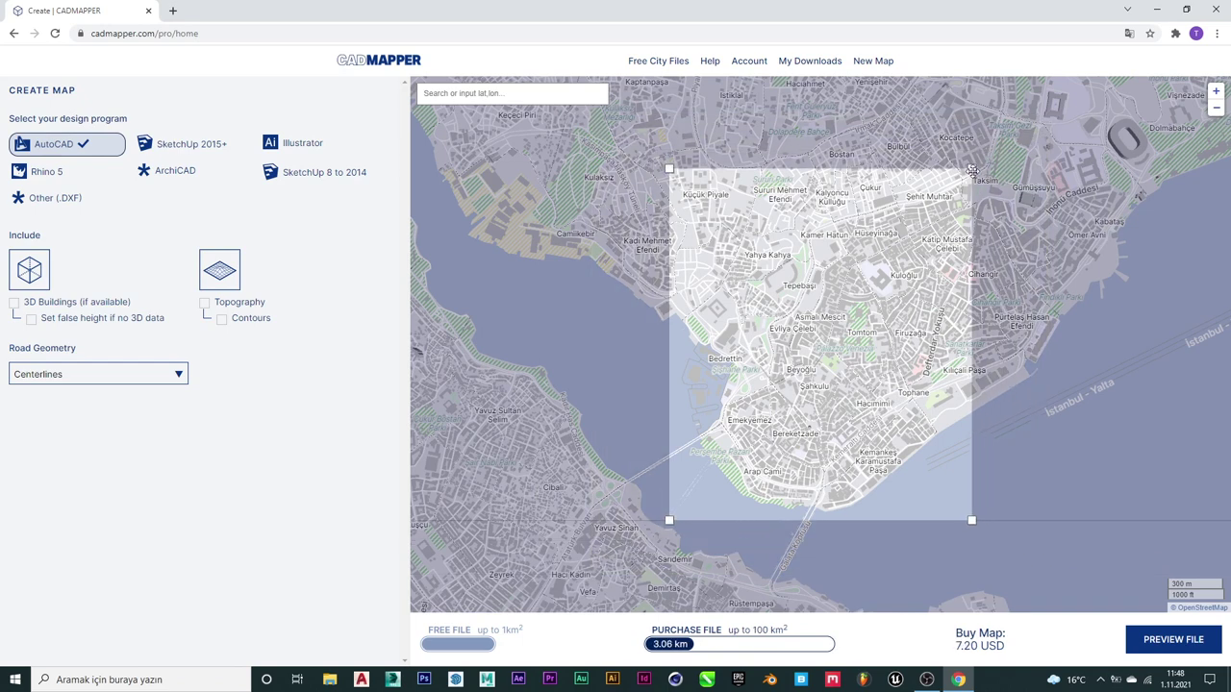
mouse_move(972, 170)
left_mouse_down()
mouse_move(919, 275)
mouse_move(927, 261)
left_mouse_up()
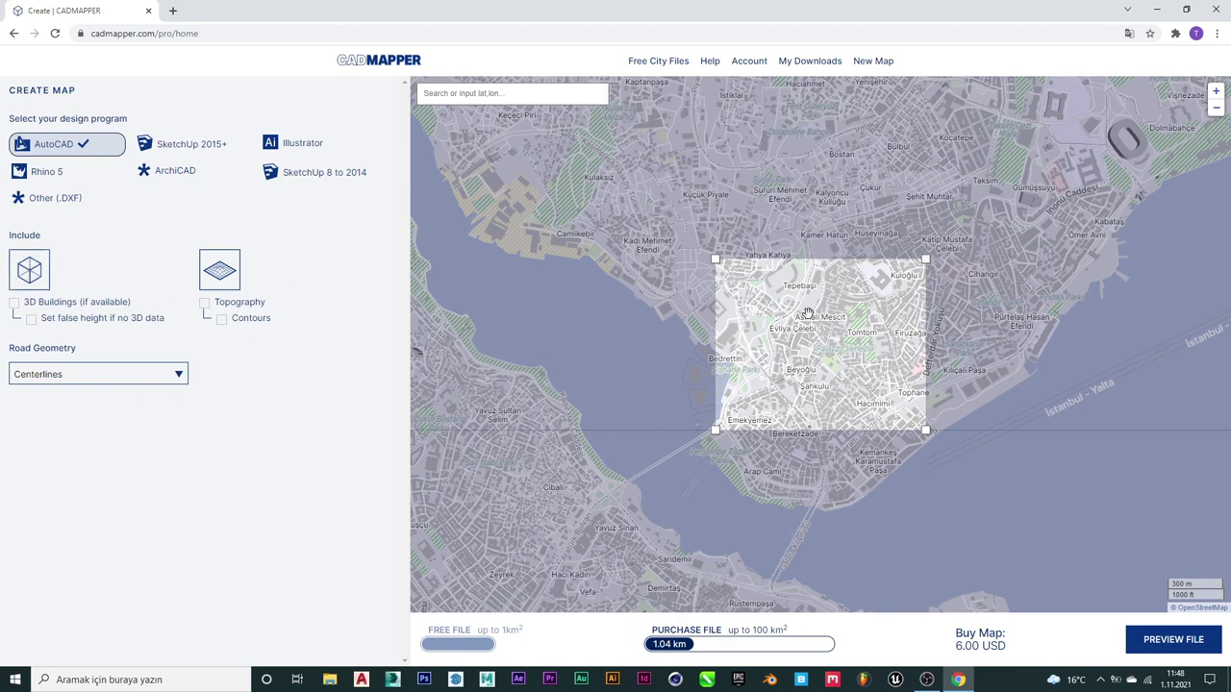
left_click_drag(809, 313, 854, 192)
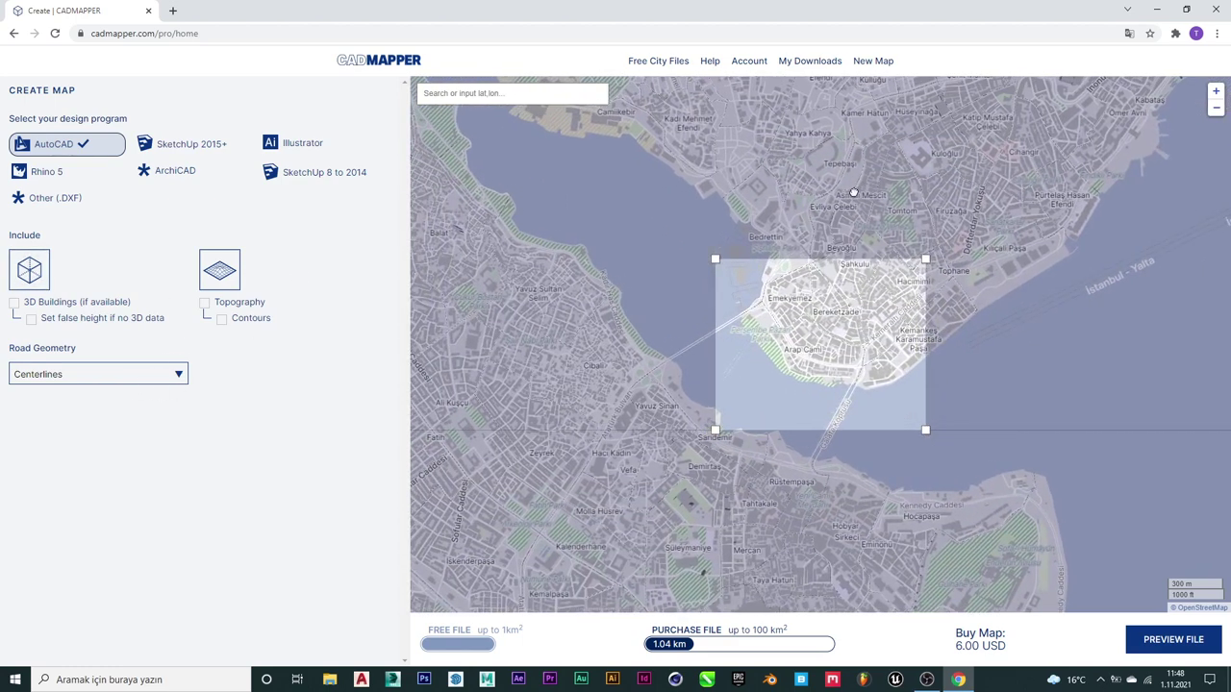
- Zoom in and resize the selection to exactly 1.00 km² over Karaköy and Tophane
left_click_drag(925, 258, 928, 266)
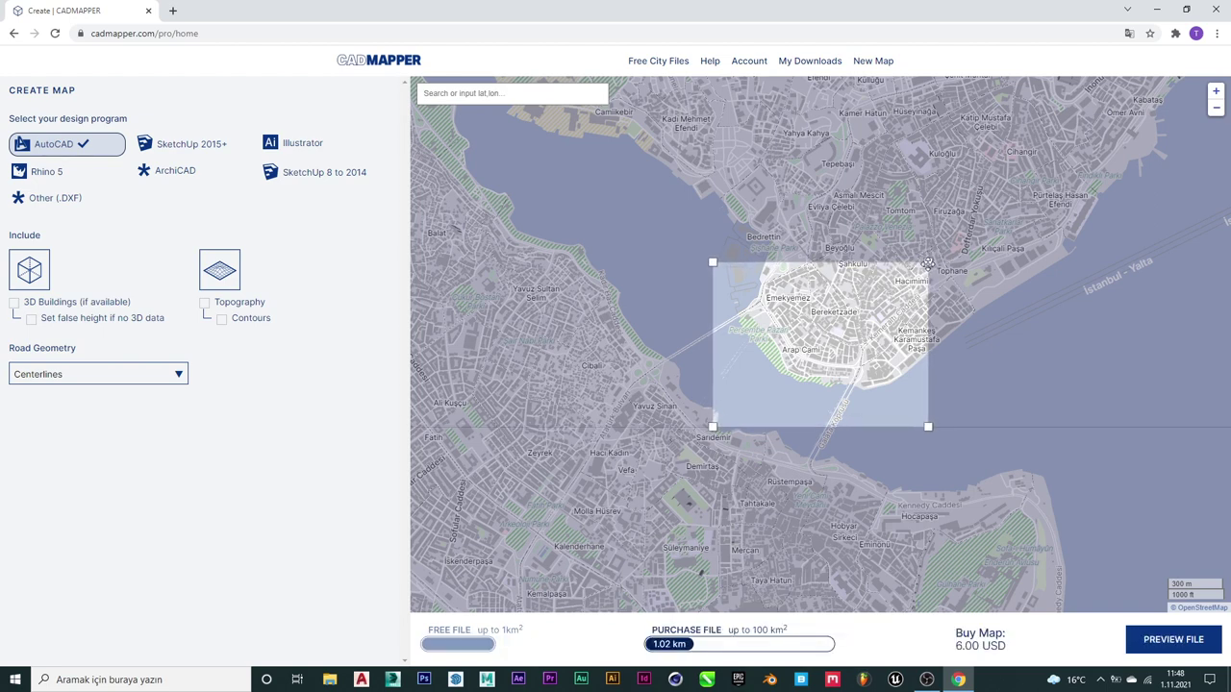
scroll(904, 308, "up", 3)
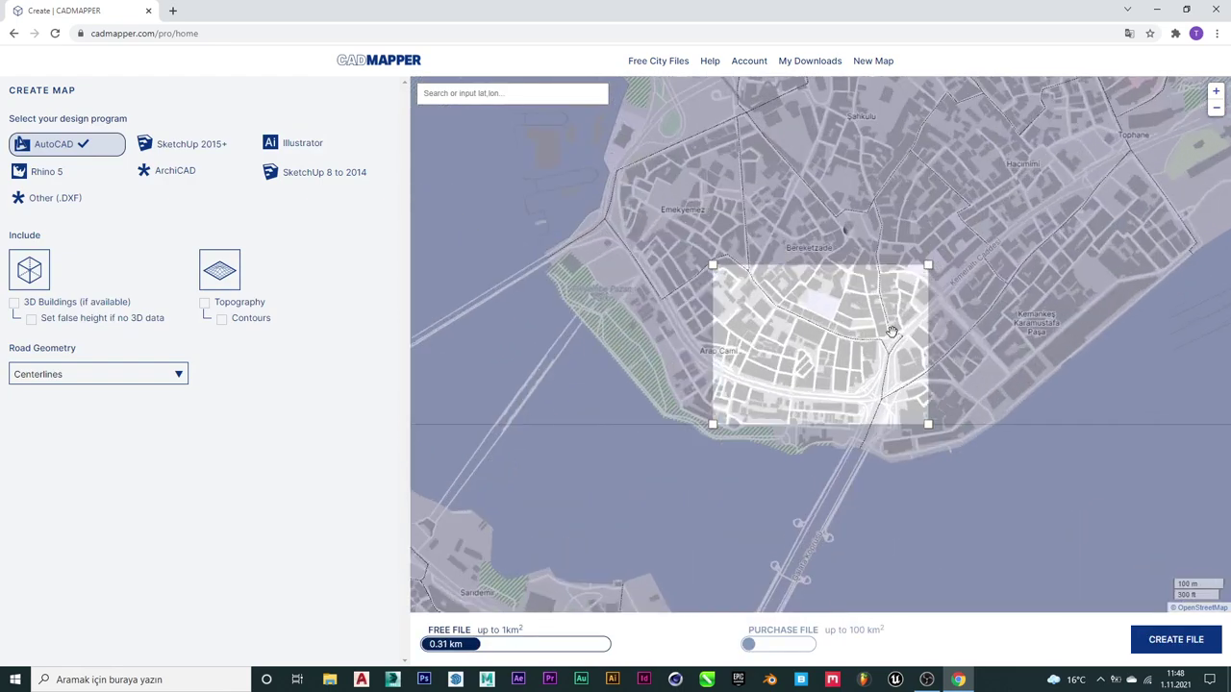
left_click_drag(930, 267, 1116, 129)
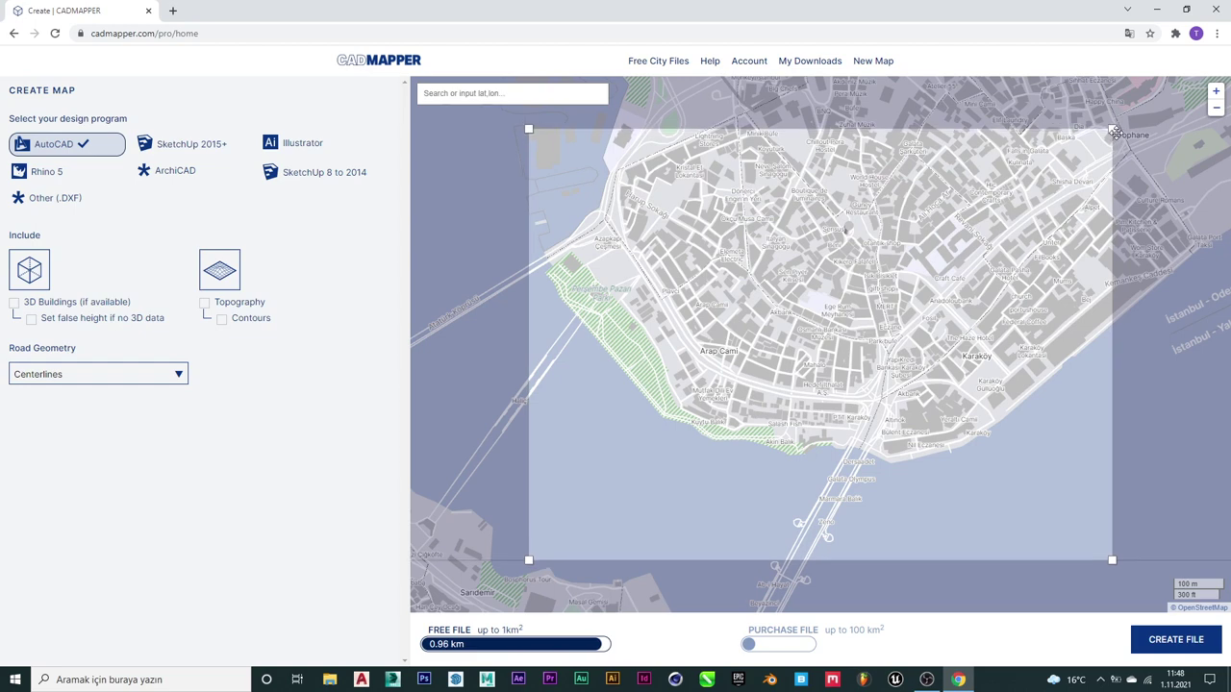
left_click_drag(1116, 129, 1121, 128)
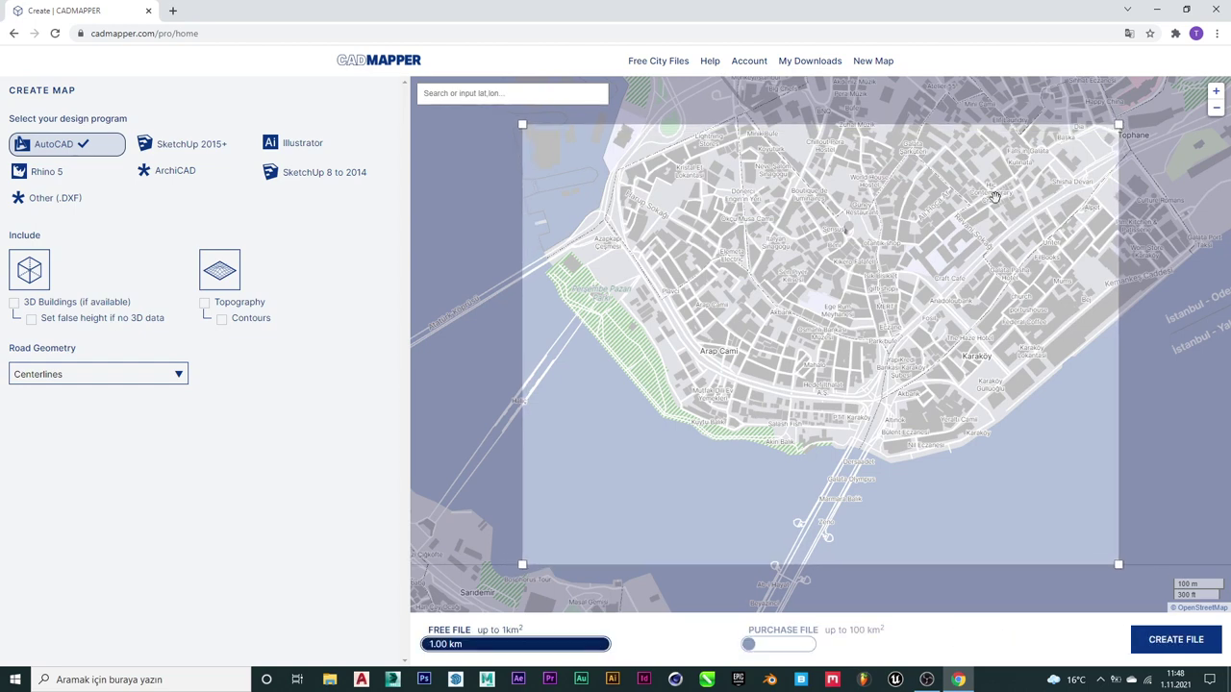
mouse_move(905, 213)
left_mouse_down()
mouse_move(910, 299)
mouse_move(852, 308)
mouse_move(657, 143)
mouse_move(690, 240)
mouse_move(680, 130)
mouse_move(627, 430)
mouse_move(700, 434)
mouse_move(765, 339)
left_mouse_up()
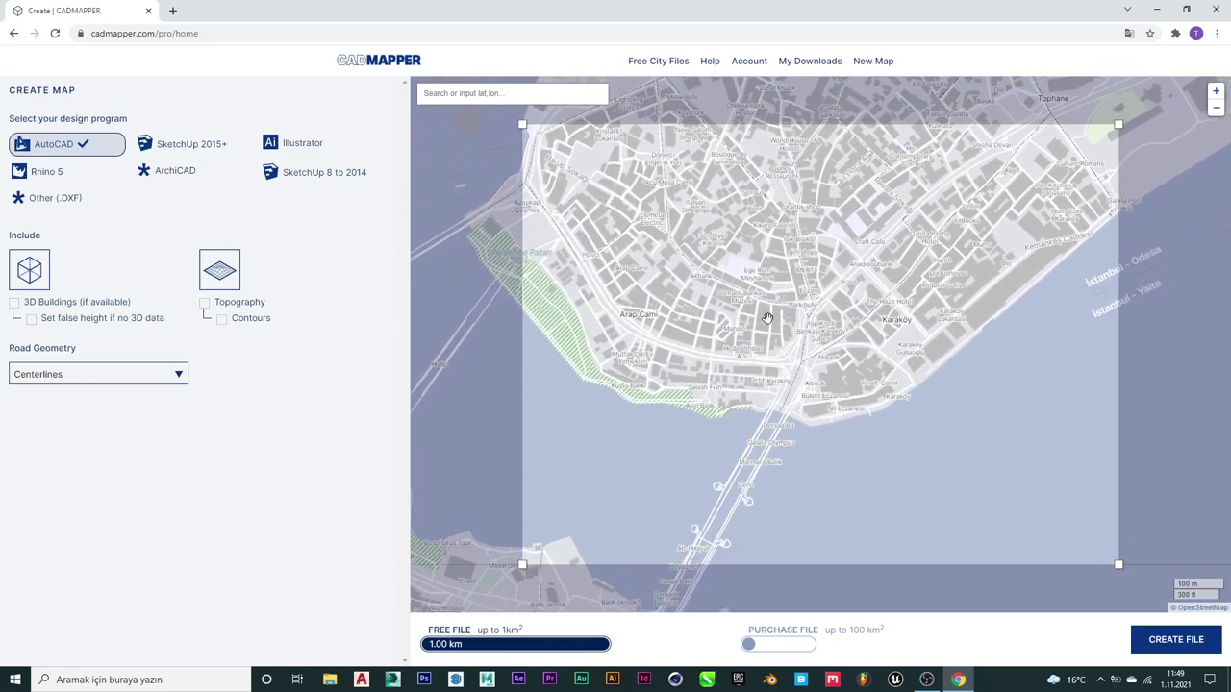
- Try the SketchUp, Illustrator, DXF and Rhino program options and Outlines road geometry
left_click(194, 144)
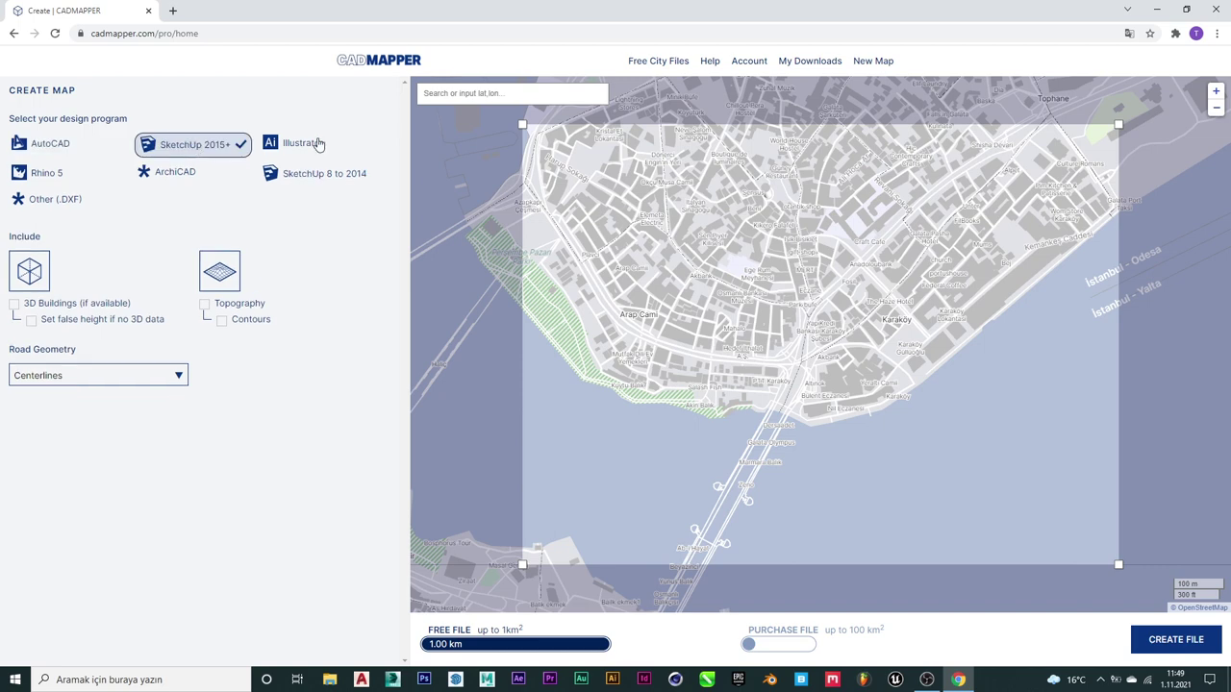
left_click(317, 143)
left_click(324, 172)
left_click(48, 379)
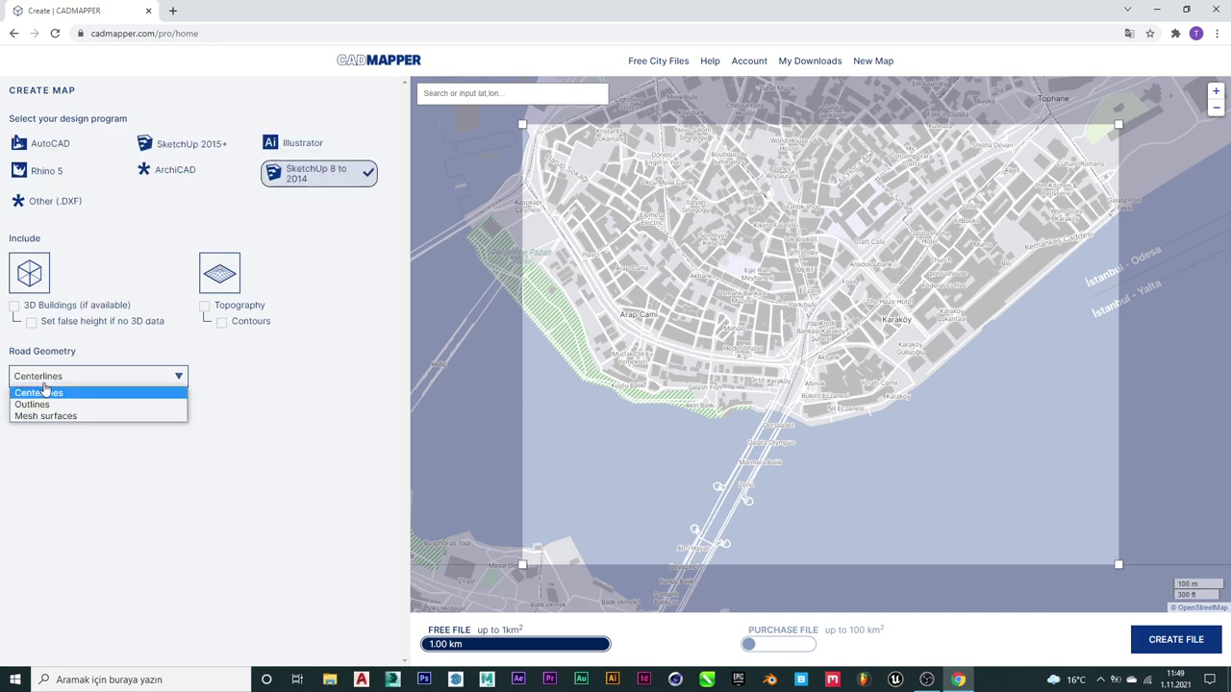
left_click(53, 402)
left_click(41, 202)
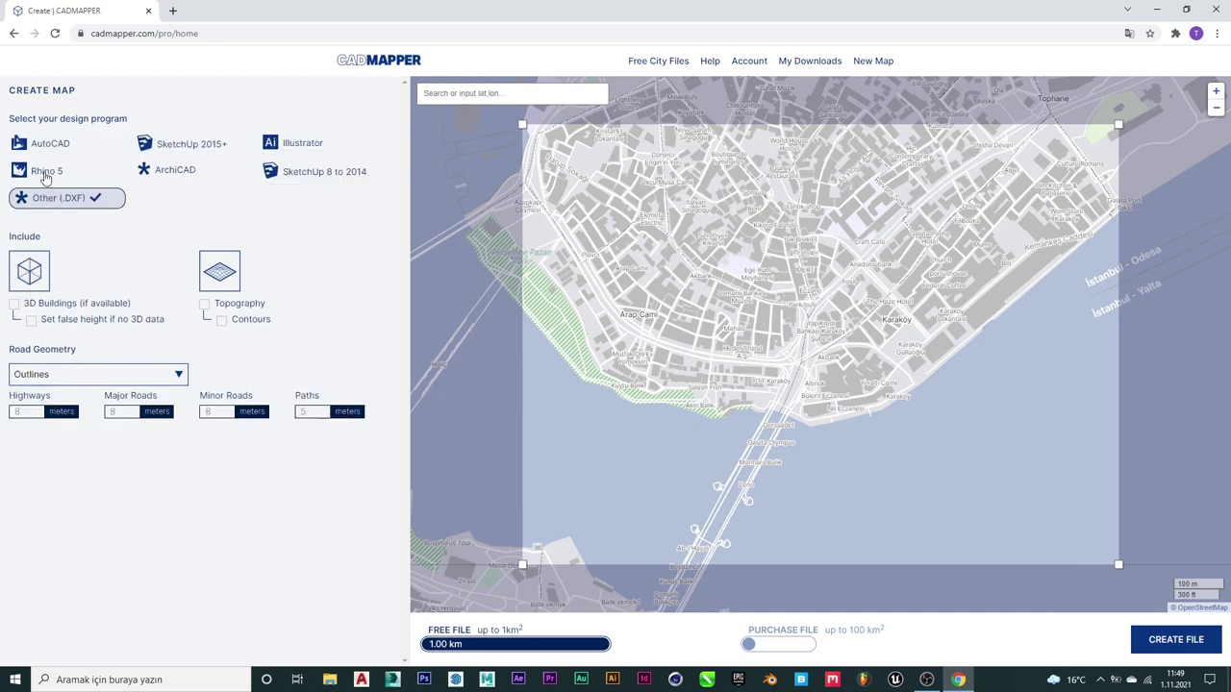
left_click(44, 174)
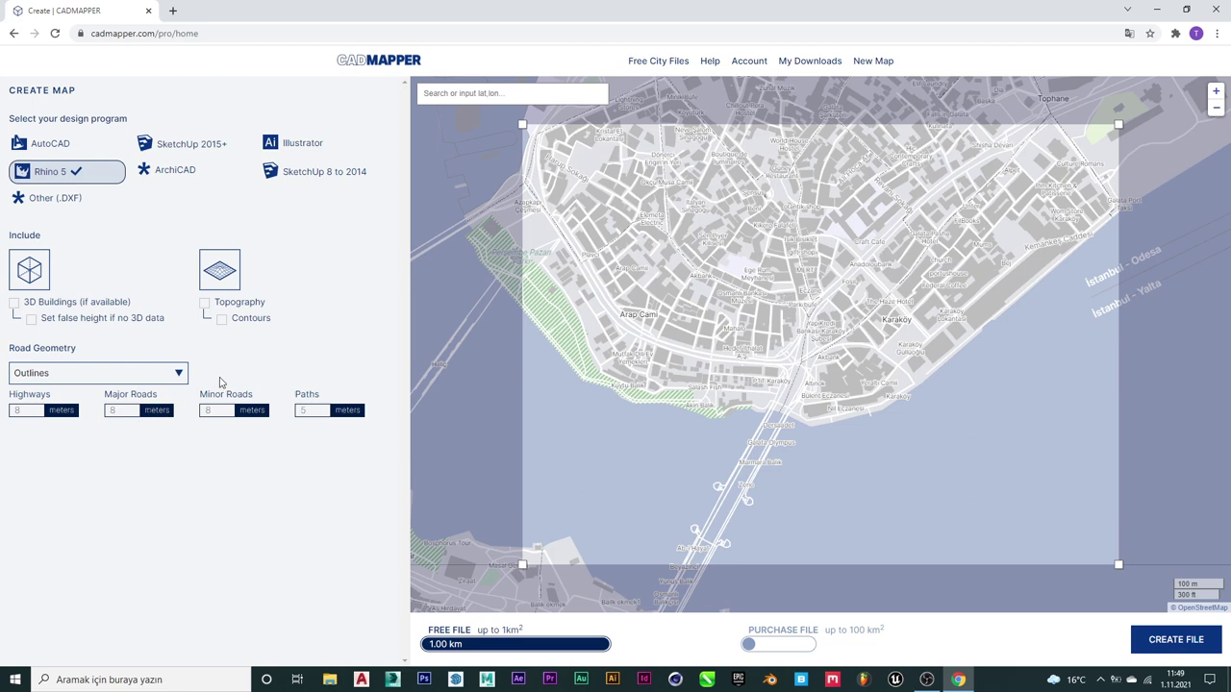
left_click(146, 371)
- Select AutoCAD with Centerlines road geometry and generate the map file
left_click(62, 148)
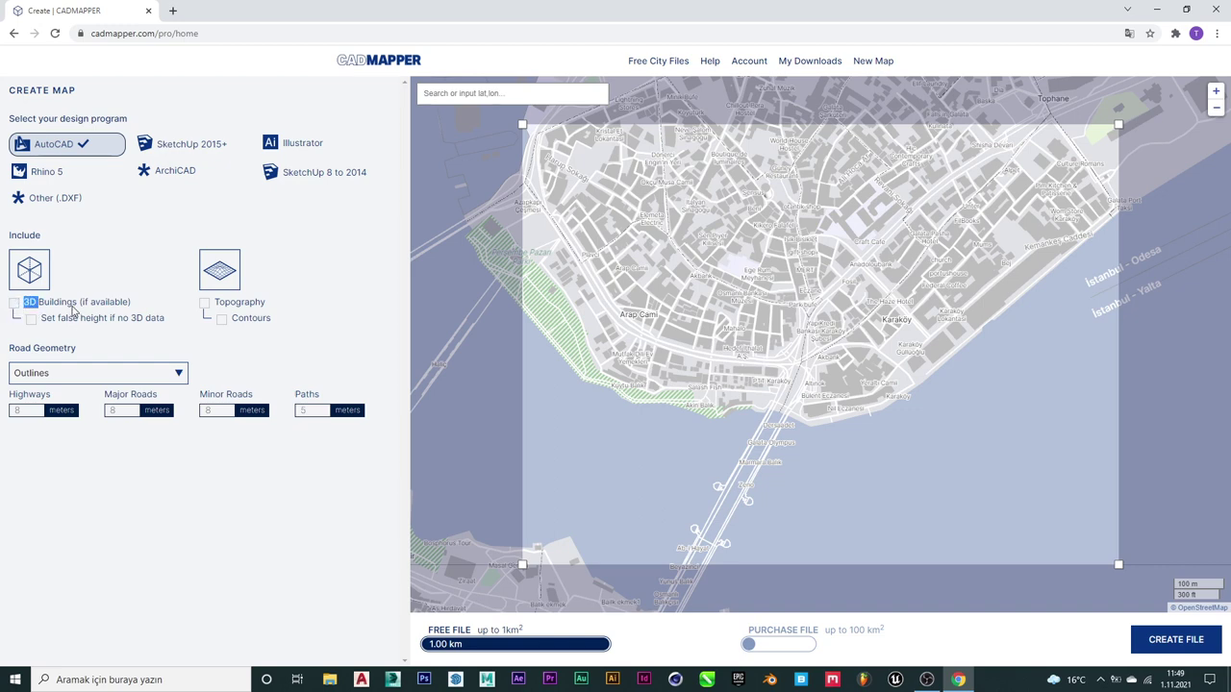
left_click(135, 247)
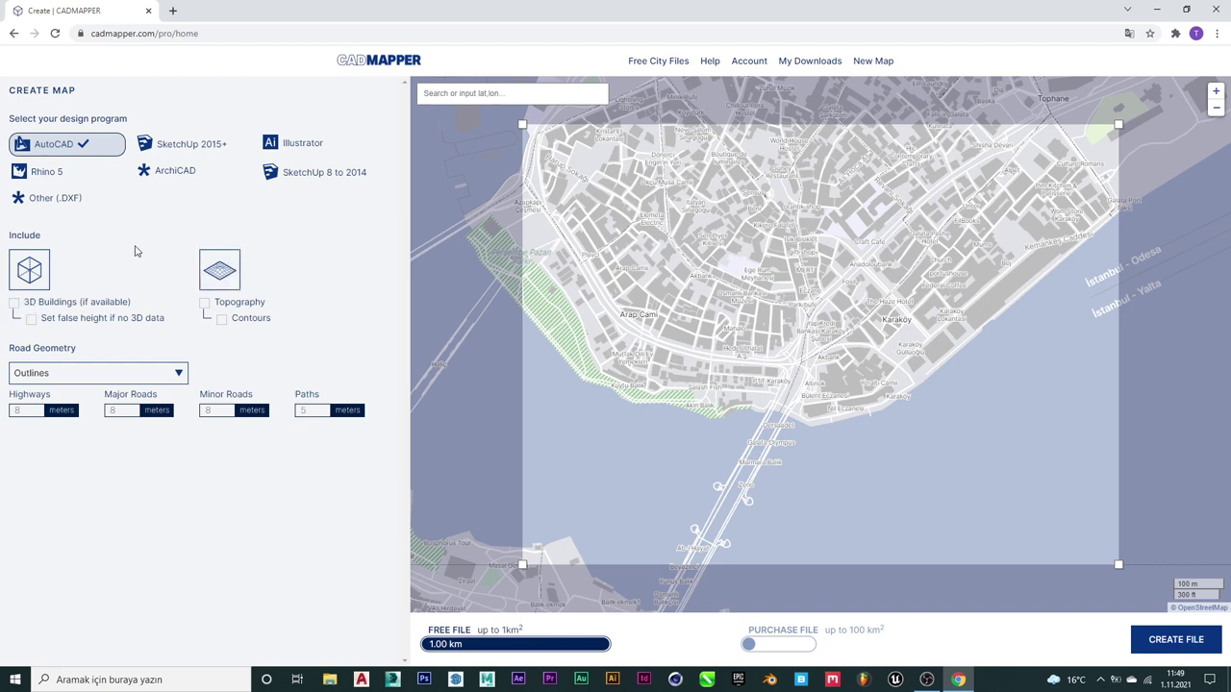
left_click(139, 376)
left_click(58, 385)
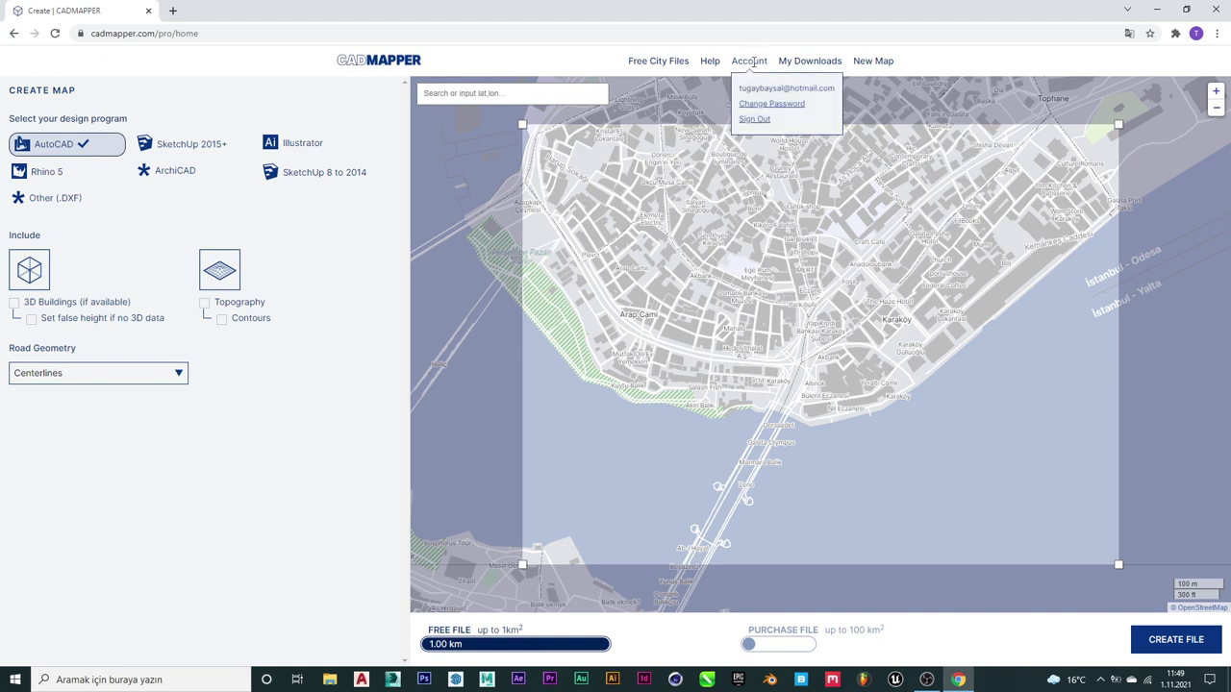
left_click(1184, 642)
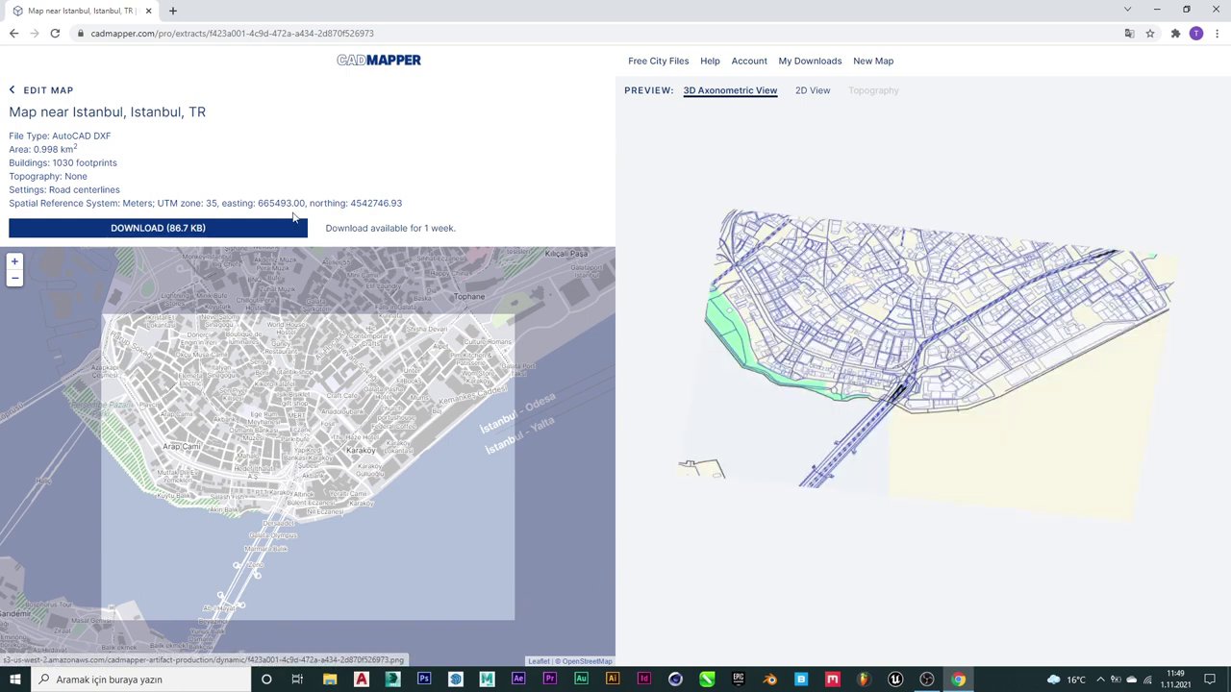
- Download the 86.7 KB cadmapper-istanbul-istanbul-tr.zip to the Desktop and dismiss the notice
left_click(268, 228)
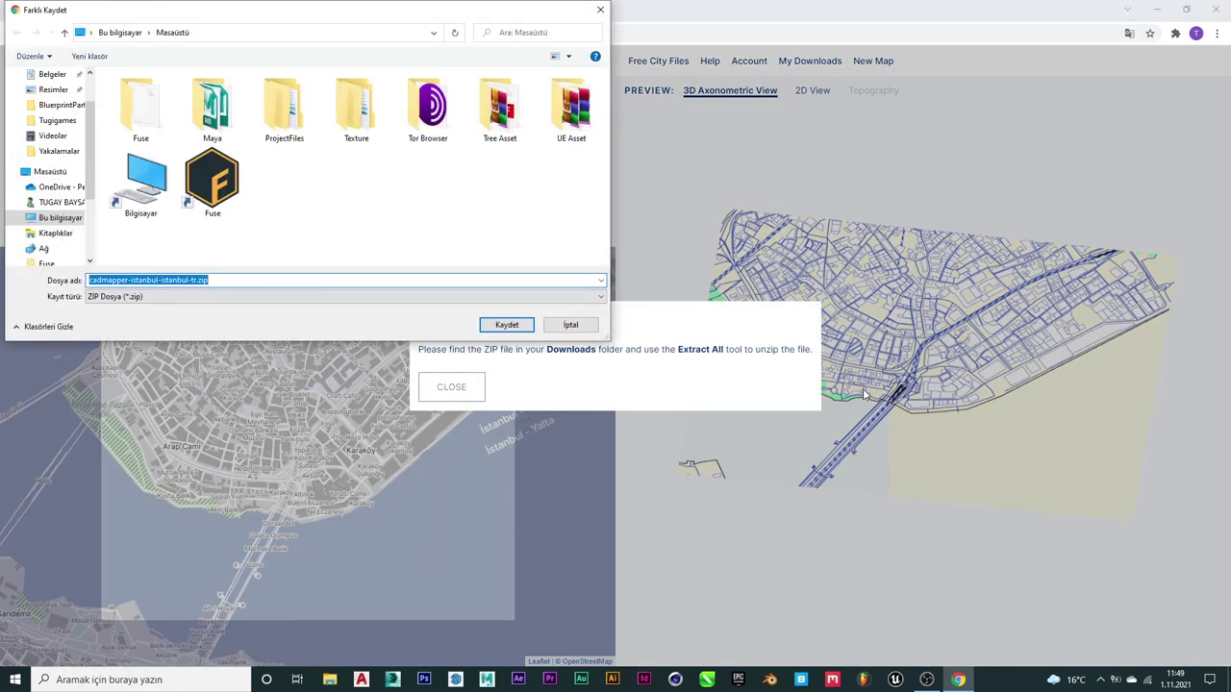
left_click(507, 325)
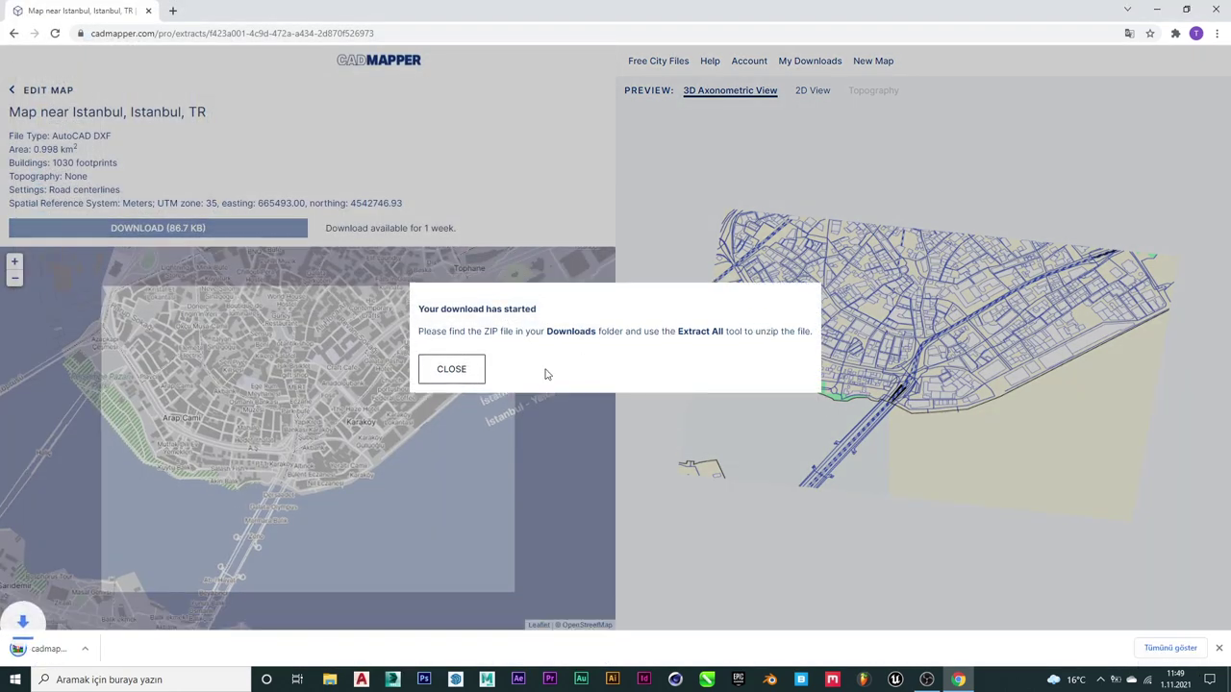
left_click(452, 370)
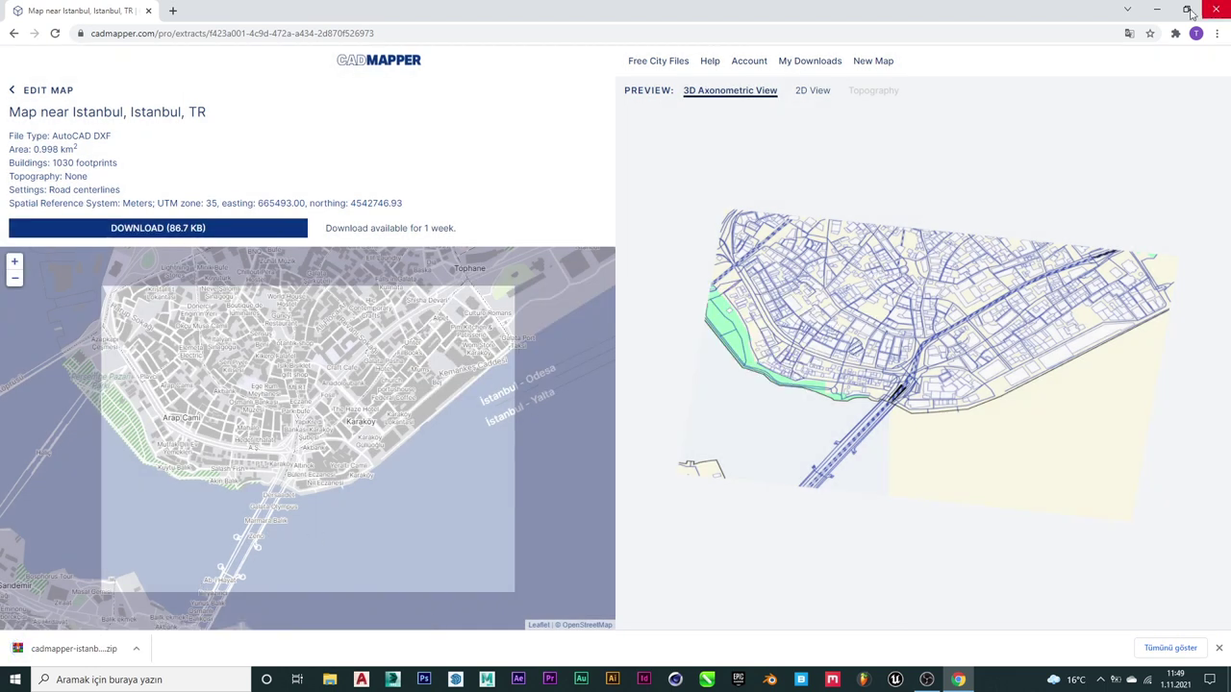
- Minimize Chrome and extract the desktop zip via 'Dosyaları ayıkla...', confirming with Tamam
left_click(1160, 12)
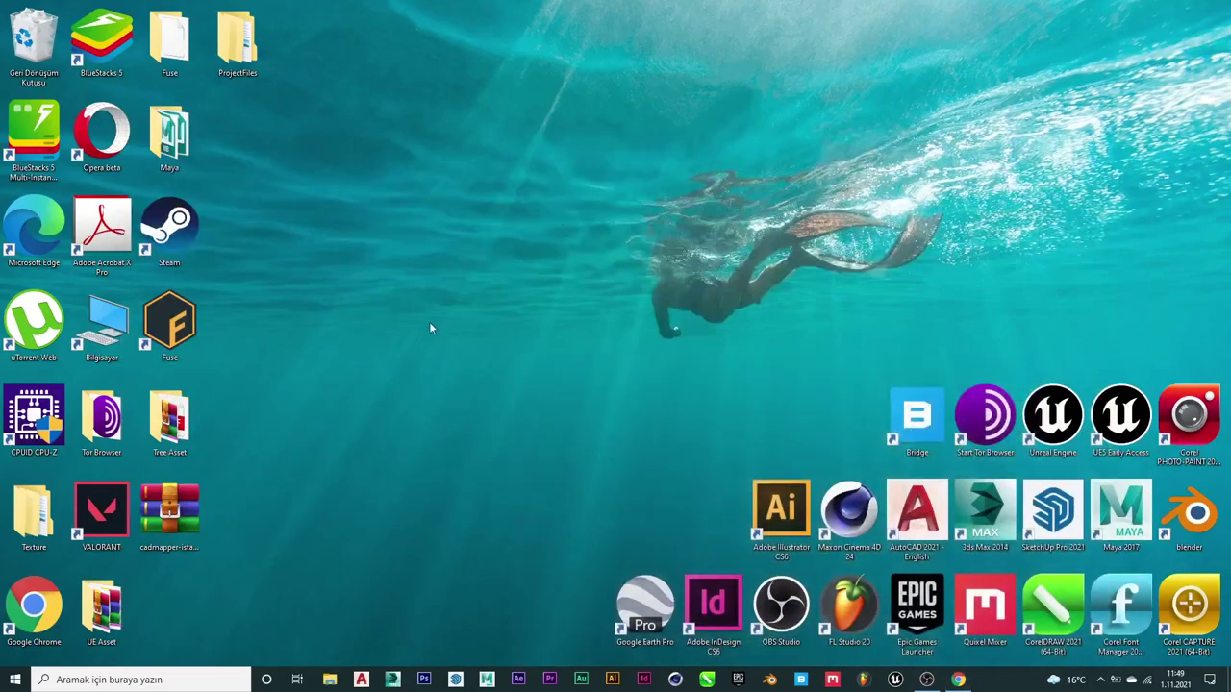
right_click(178, 502)
left_click(247, 270)
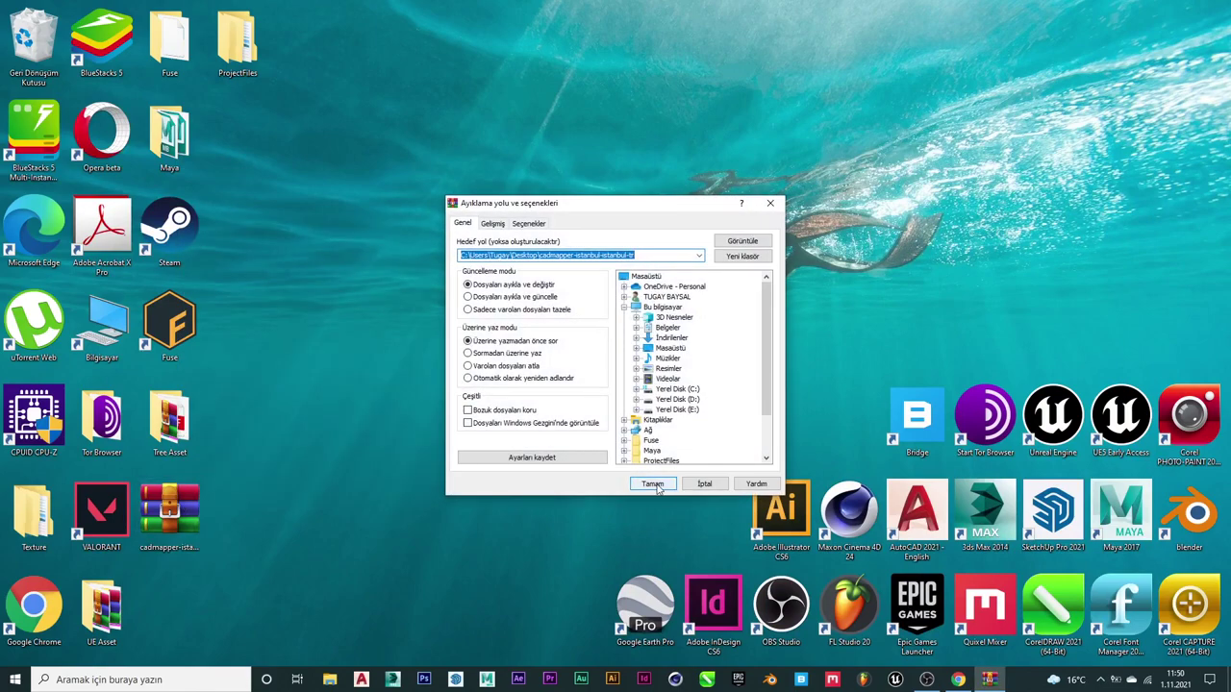
left_click(657, 485)
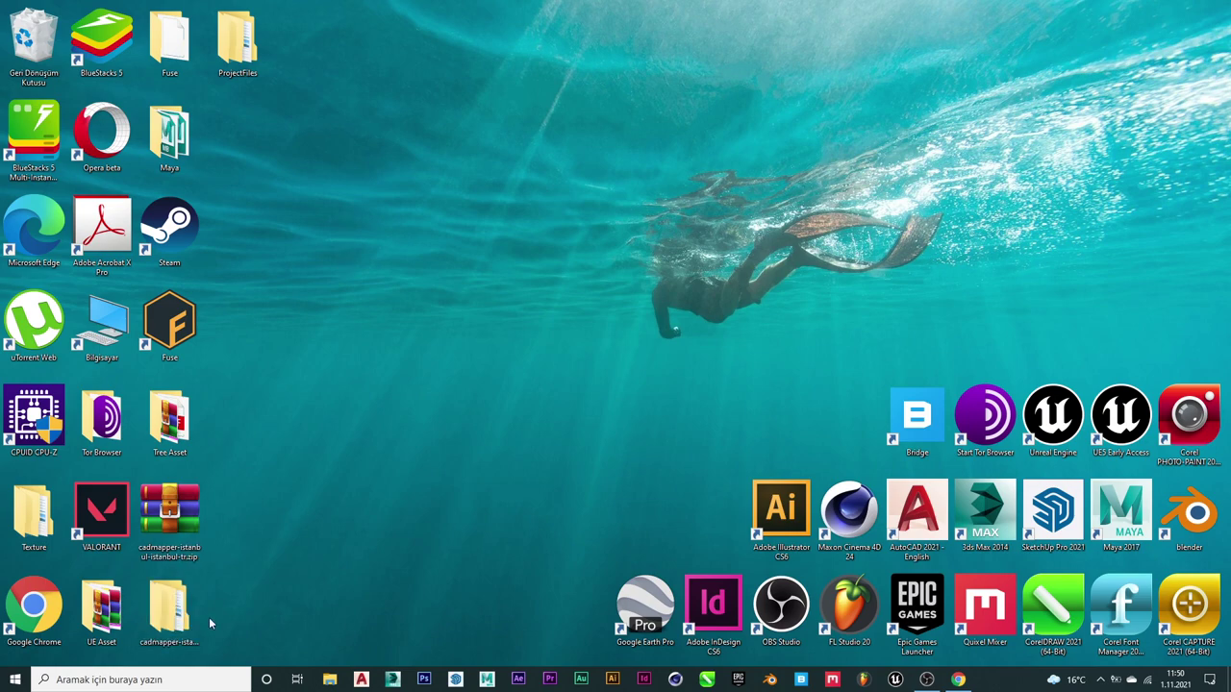
- Open the extracted folders, read LICENSE.txt in Notepad, then select the .dxf map file
double_click(192, 606)
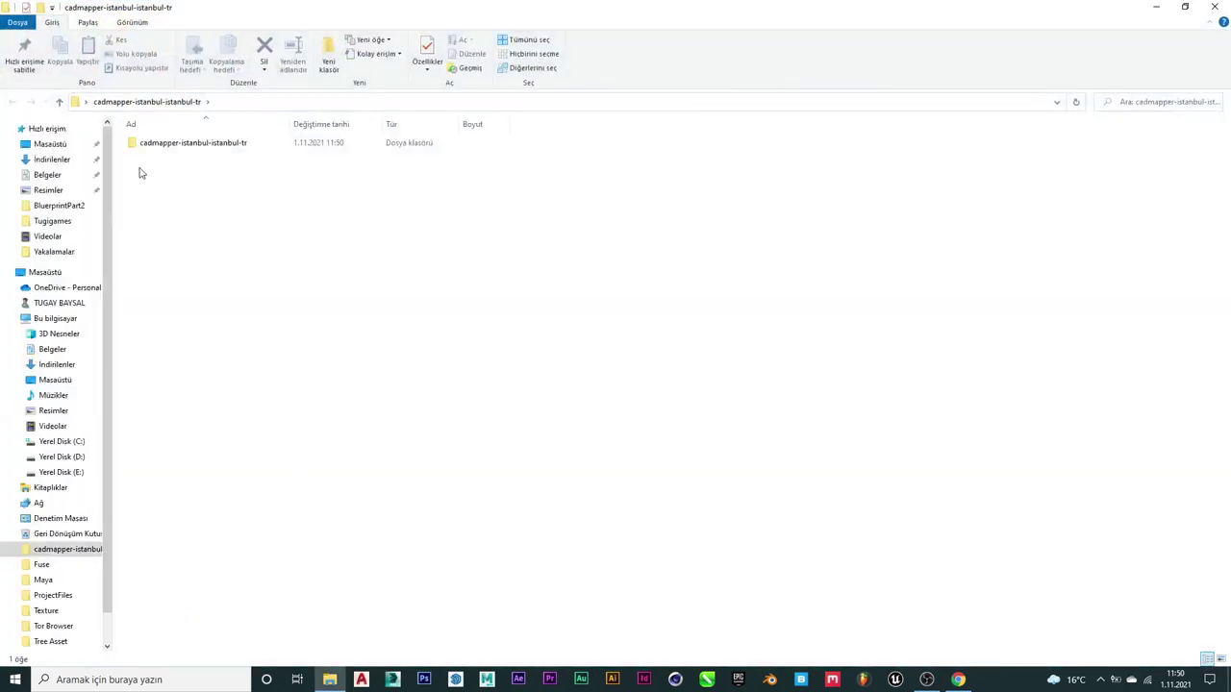
double_click(154, 142)
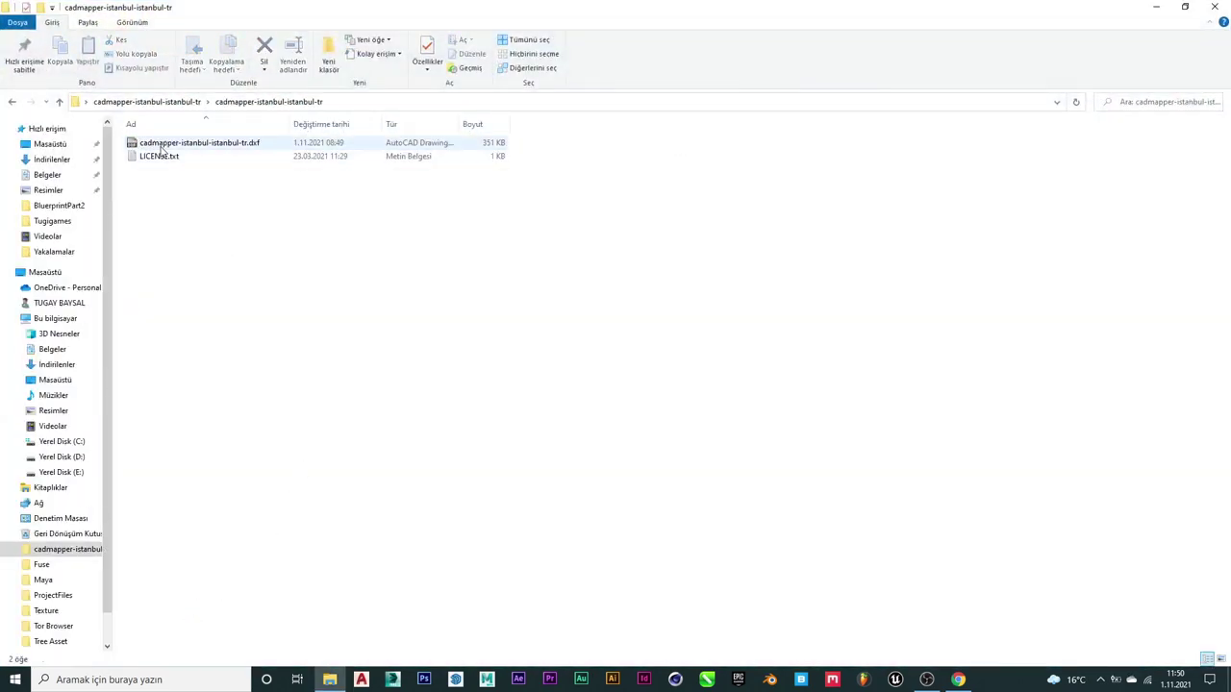
double_click(160, 157)
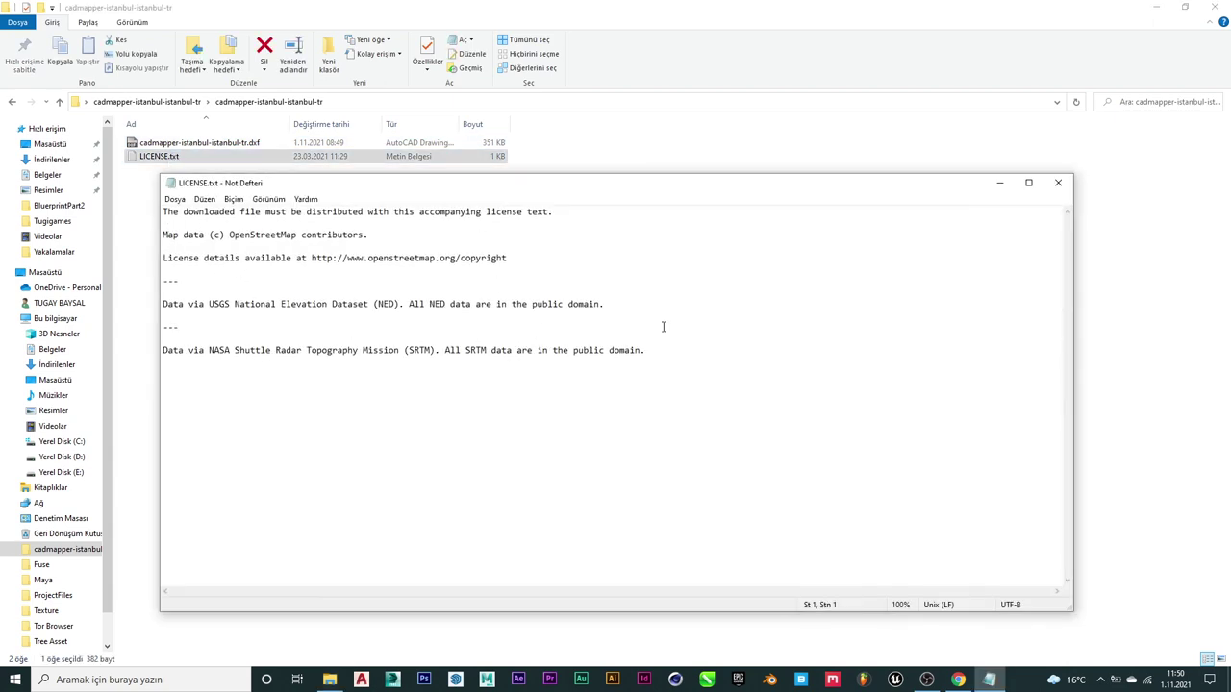
left_click(1058, 183)
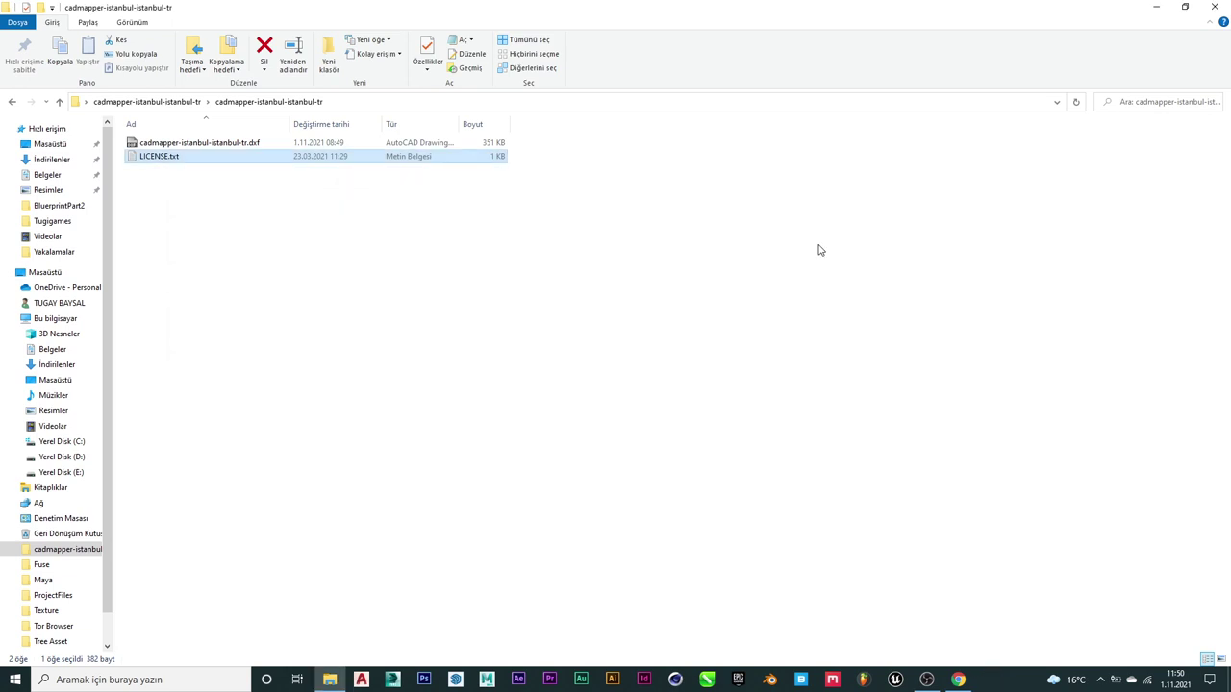
left_click(816, 247)
left_click(188, 151)
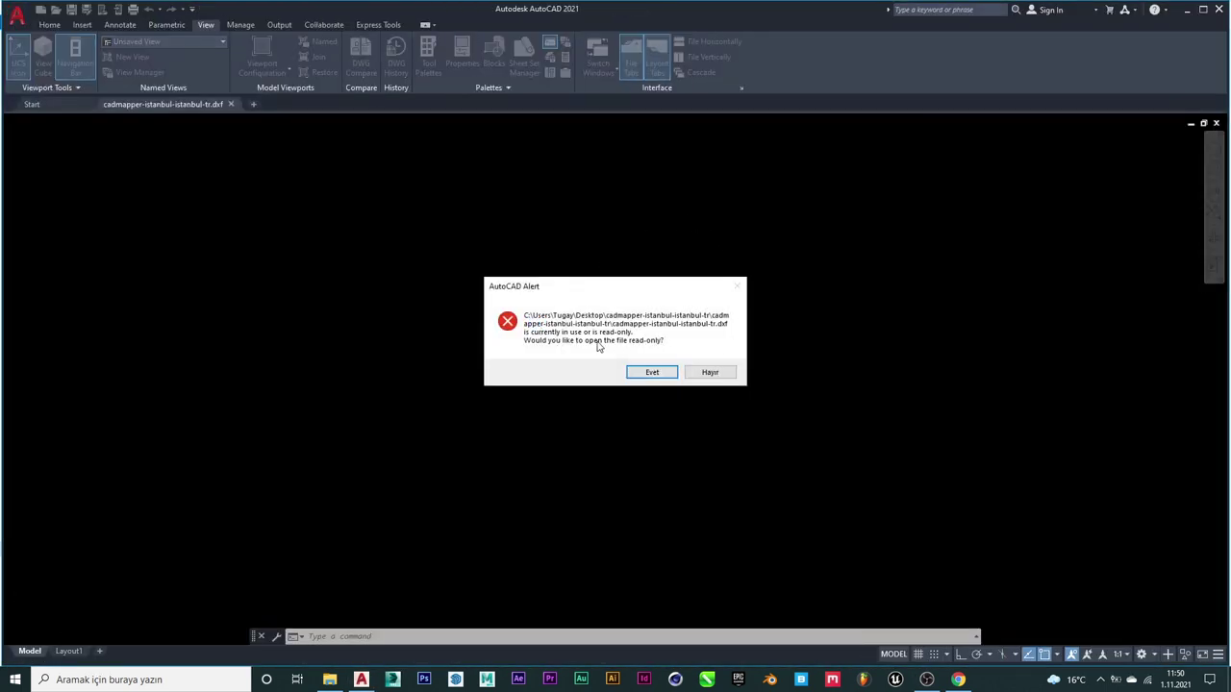
- Answer Evet in the alert to open the Karaköy DXF read-only
left_click(648, 374)
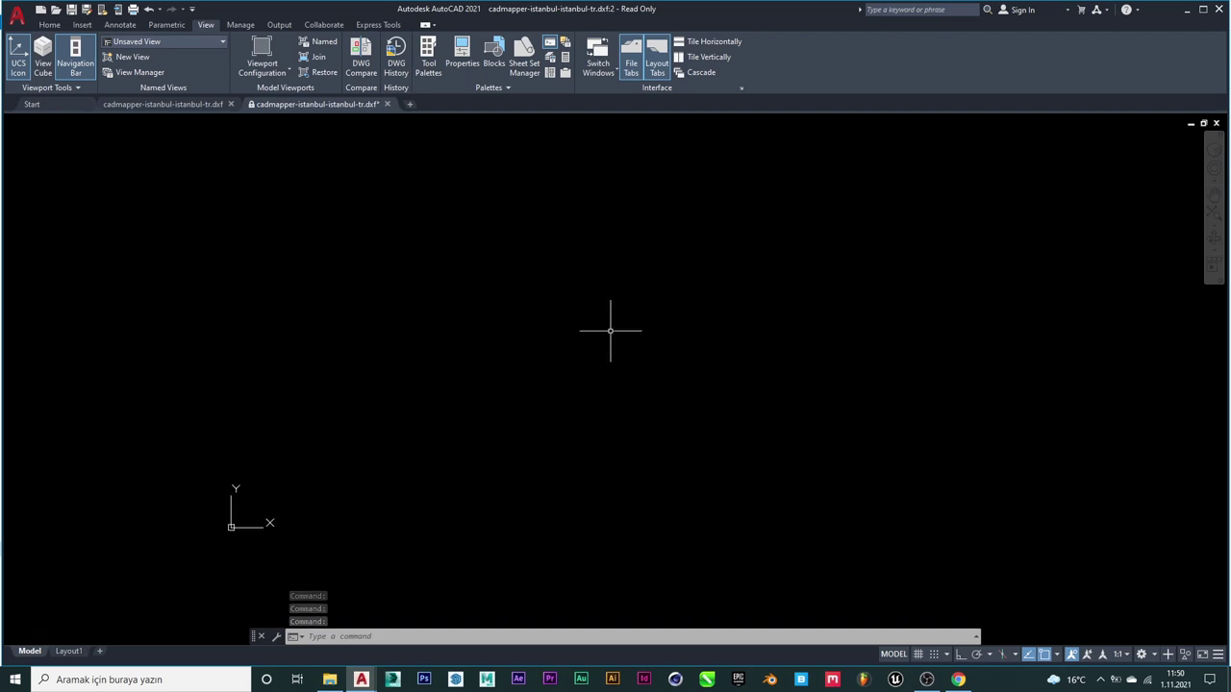
- Zoom and pan the AutoCAD drawing to show the Istanbul streets, then return to Chrome
scroll(680, 319, "down", 3)
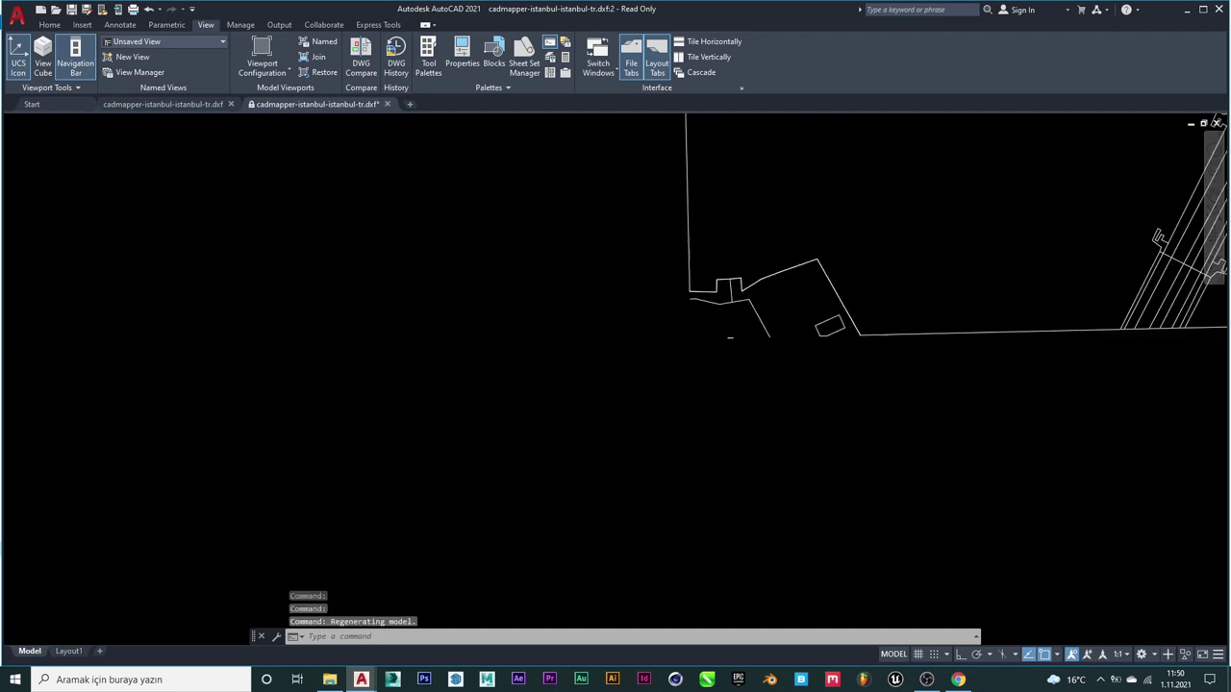
scroll(728, 337, "down", 3)
scroll(852, 305, "down", 3)
scroll(642, 509, "down", 3)
left_click_drag(642, 508, 641, 489)
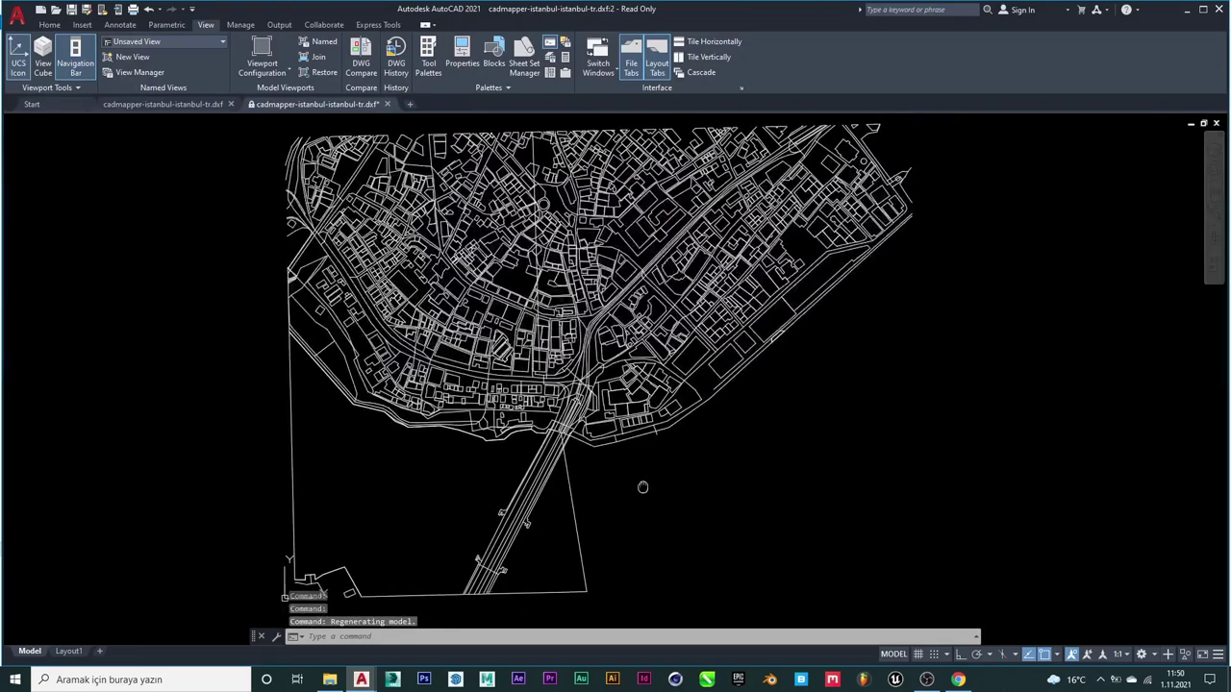
scroll(509, 336, "up", 3)
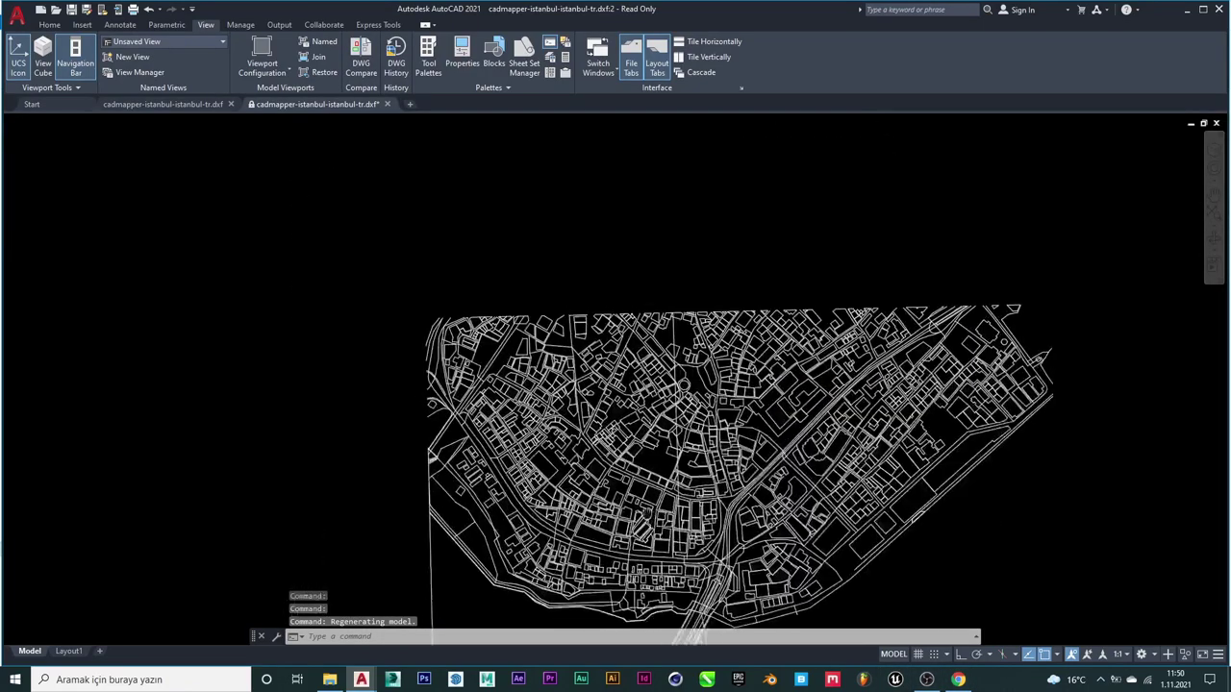
scroll(508, 336, "up", 2)
scroll(509, 336, "up", 2)
scroll(558, 423, "down", 7)
left_click_drag(616, 385, 593, 364)
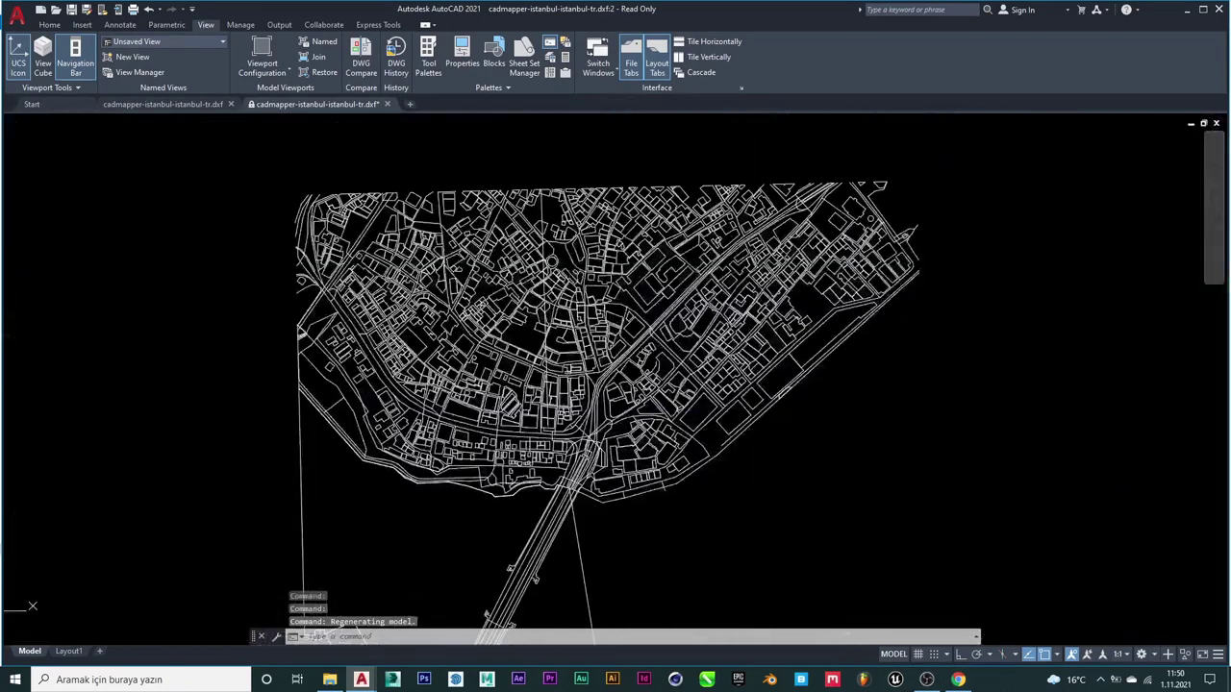
left_click(958, 680)
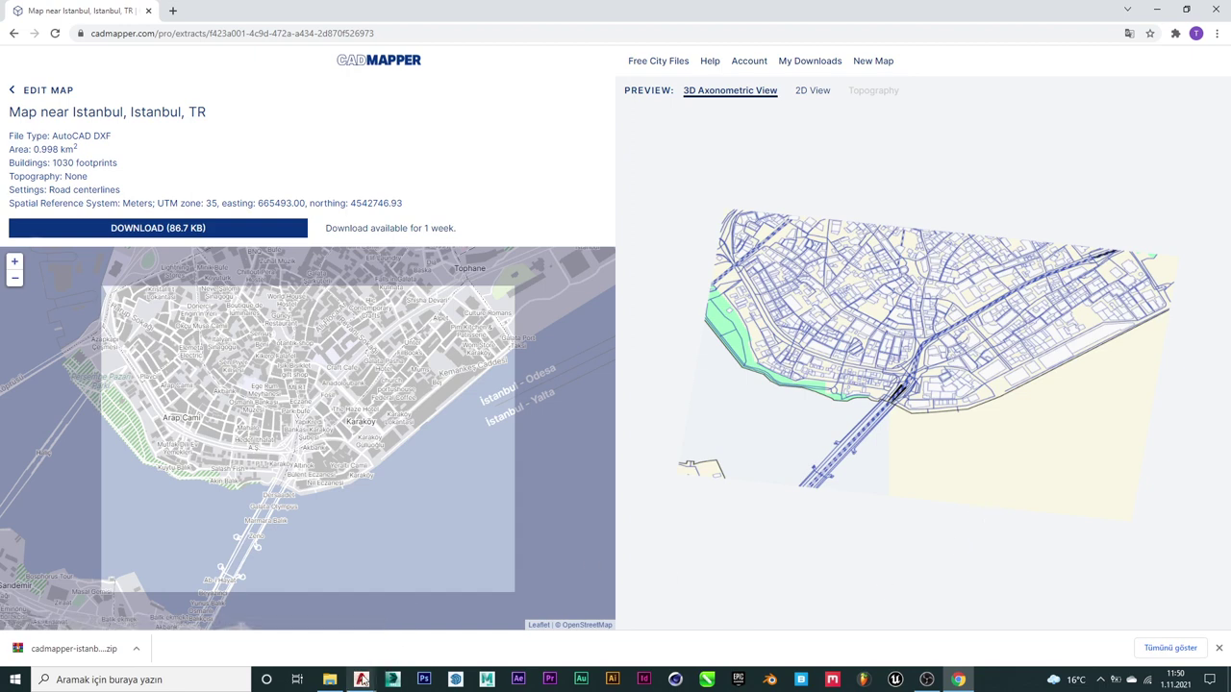
- Bring AutoCAD forward and place its window beside the CADMapper page
mouse_move(361, 680)
left_click(412, 609)
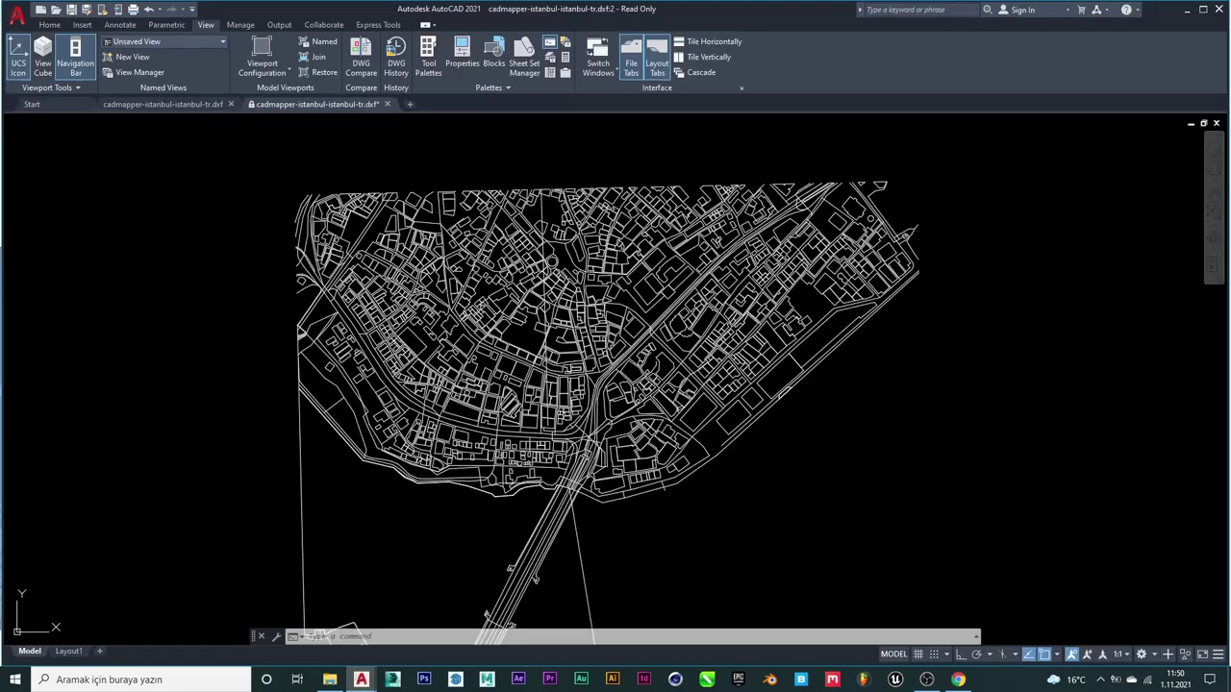
left_click(1203, 10)
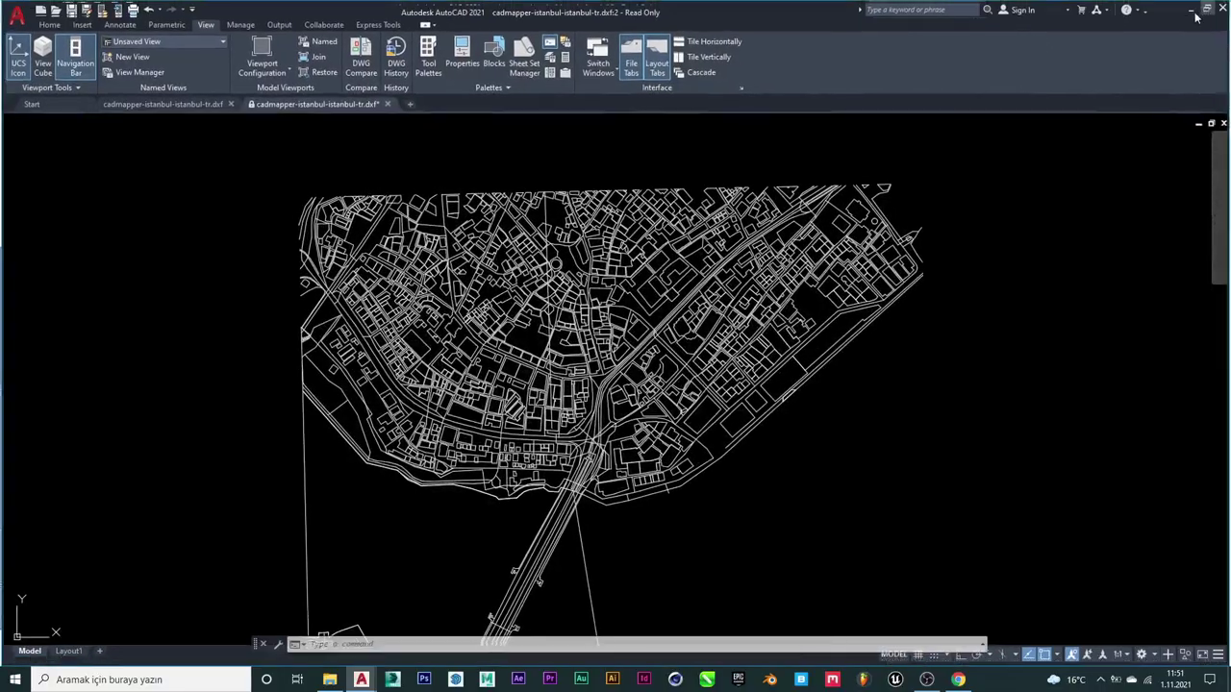
left_click(1204, 10)
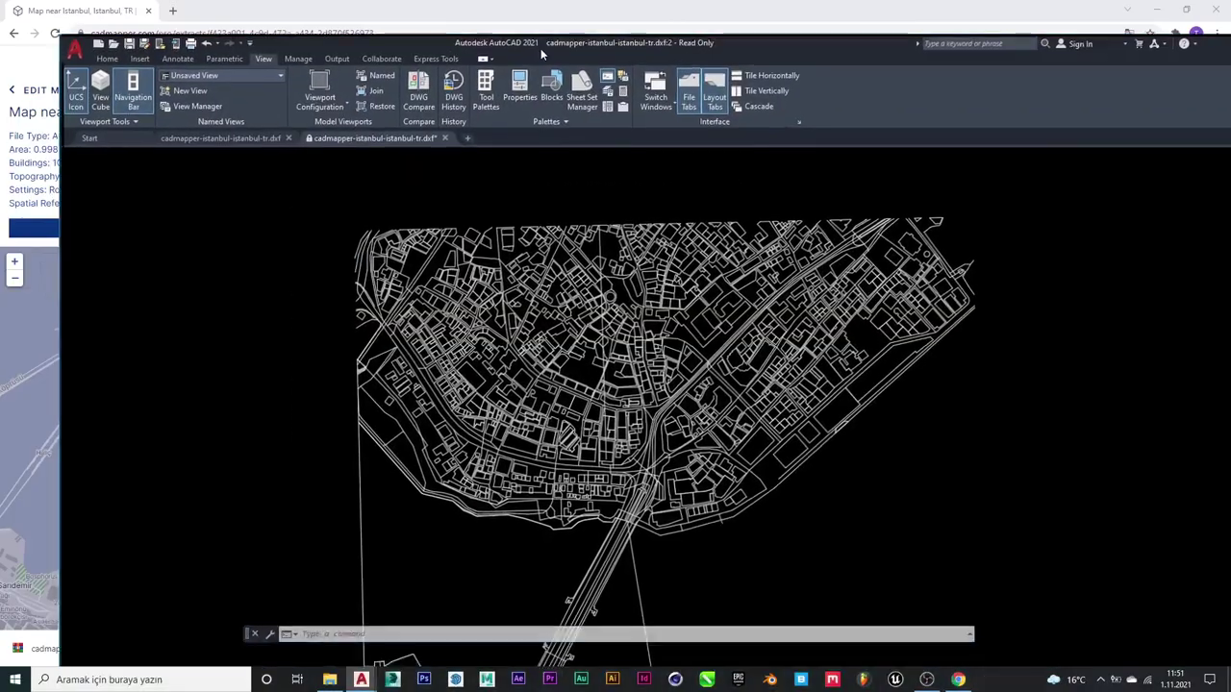
left_click_drag(540, 48, 754, 69)
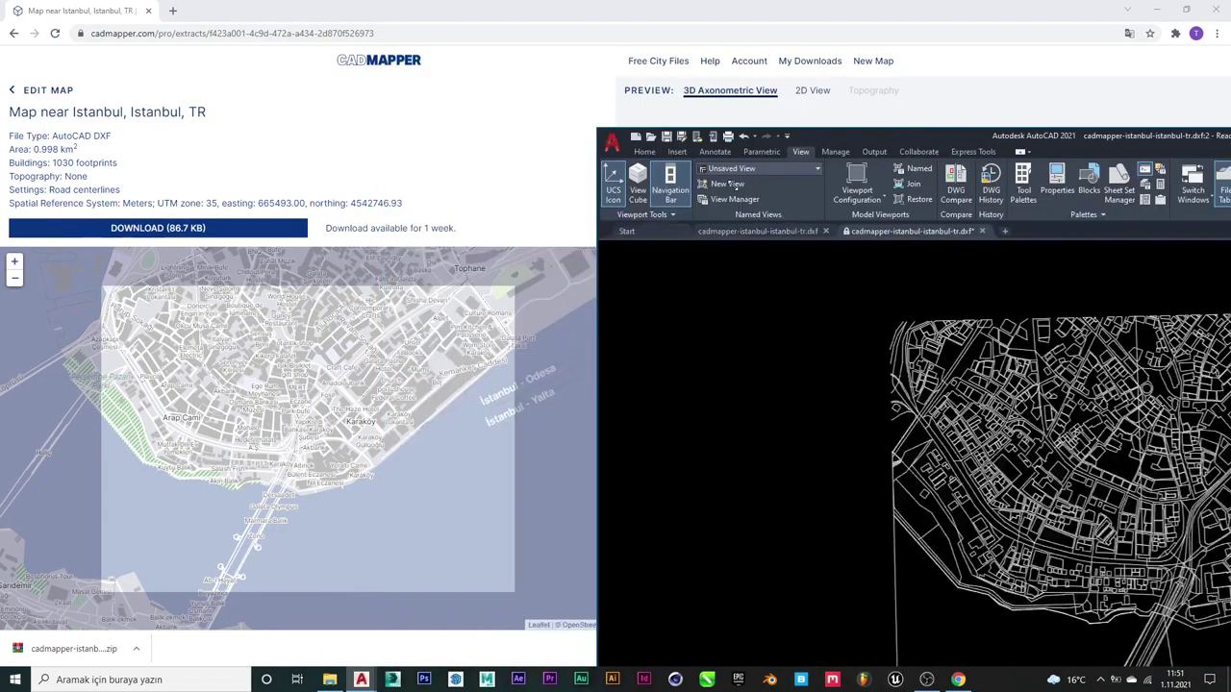
left_click_drag(513, 70, 859, 192)
left_click_drag(992, 192, 753, 133)
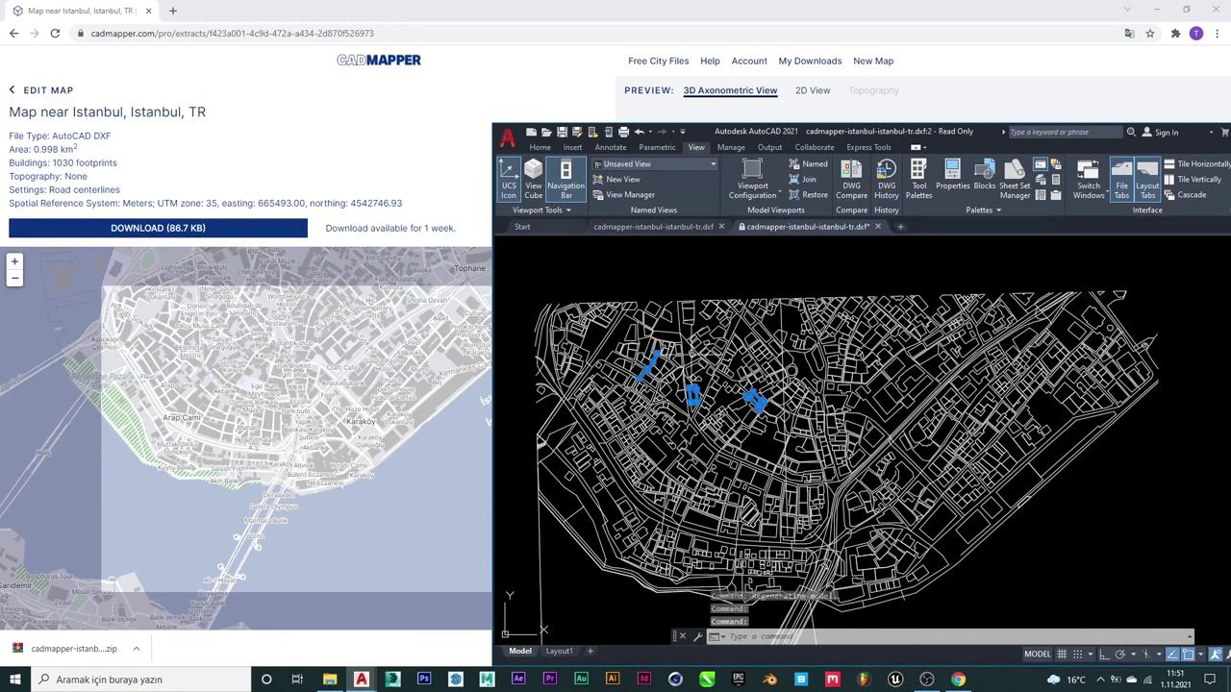
- Pan the Istanbul map, then switch to the other cadmapper-istanbul-istanbul-tr.dxf window
left_click_drag(716, 294, 754, 280)
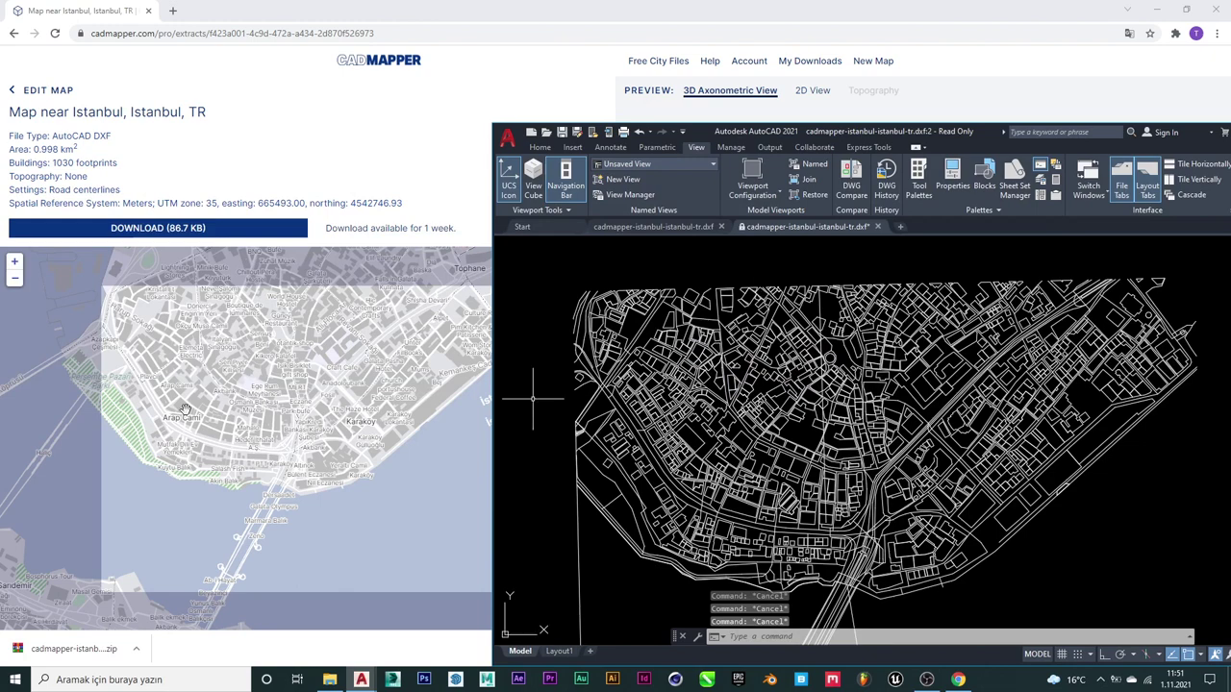
left_click_drag(846, 433, 818, 308)
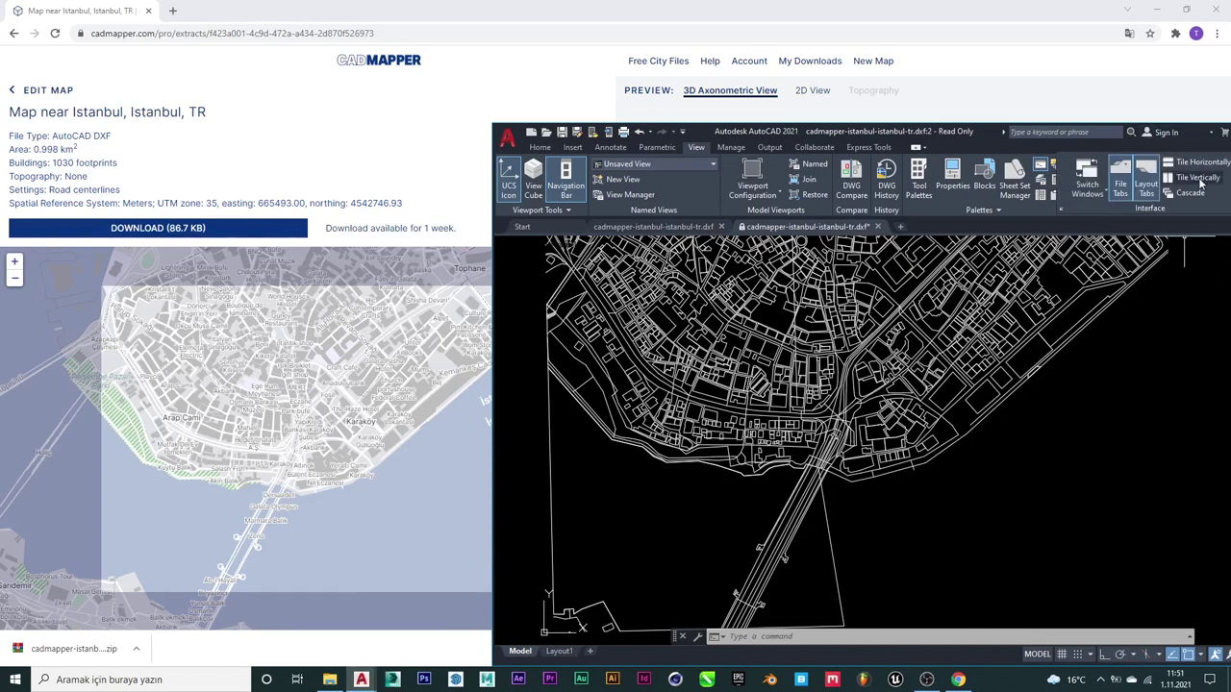
left_click(1193, 133)
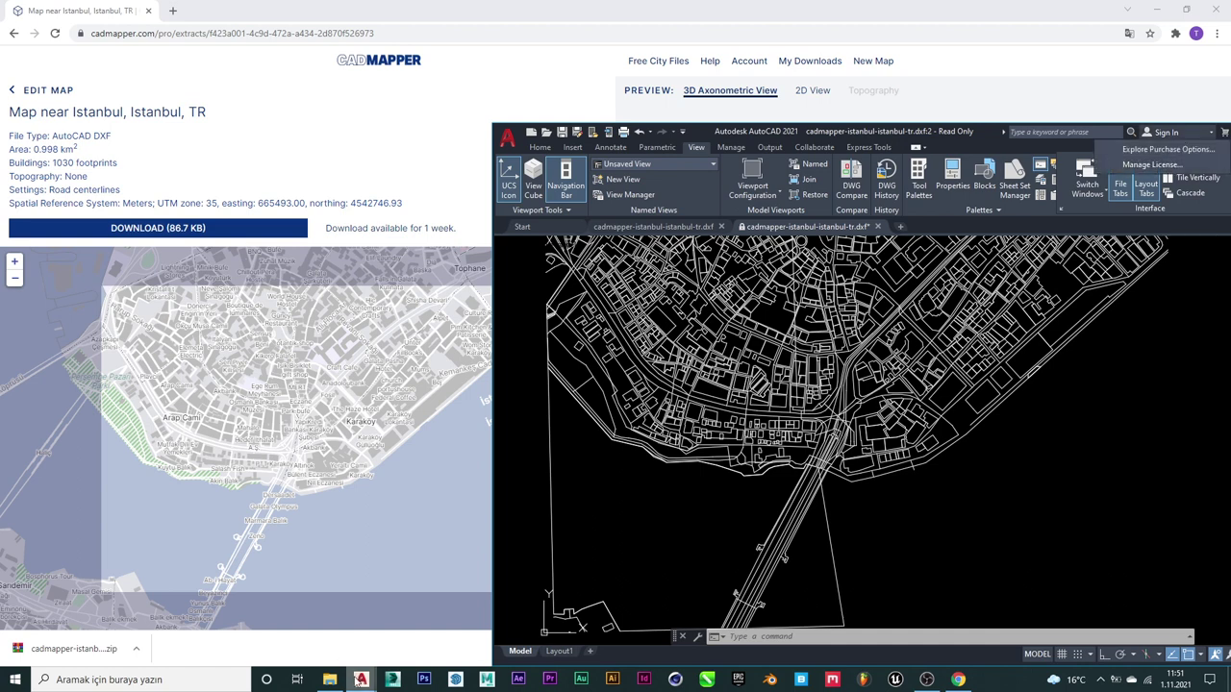
mouse_move(361, 680)
left_click(289, 620)
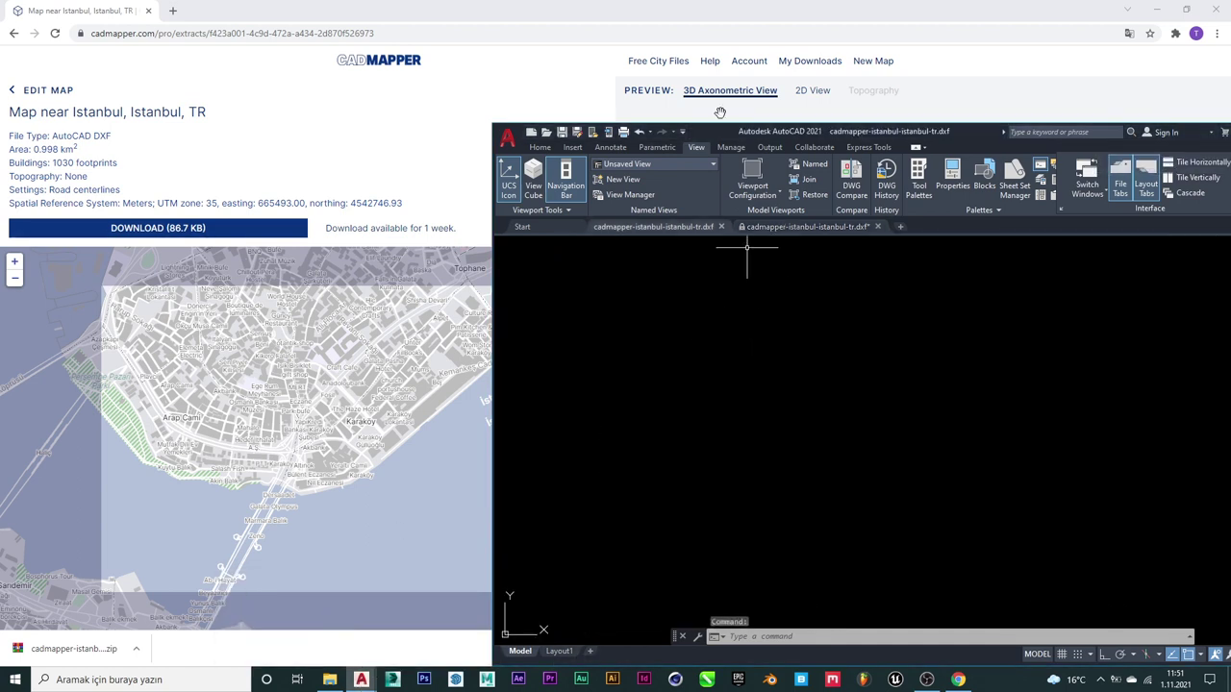
- Maximize the AutoCAD window and dock the floating window-arrangement tools back into the ribbon
left_click_drag(723, 132, 384, 56)
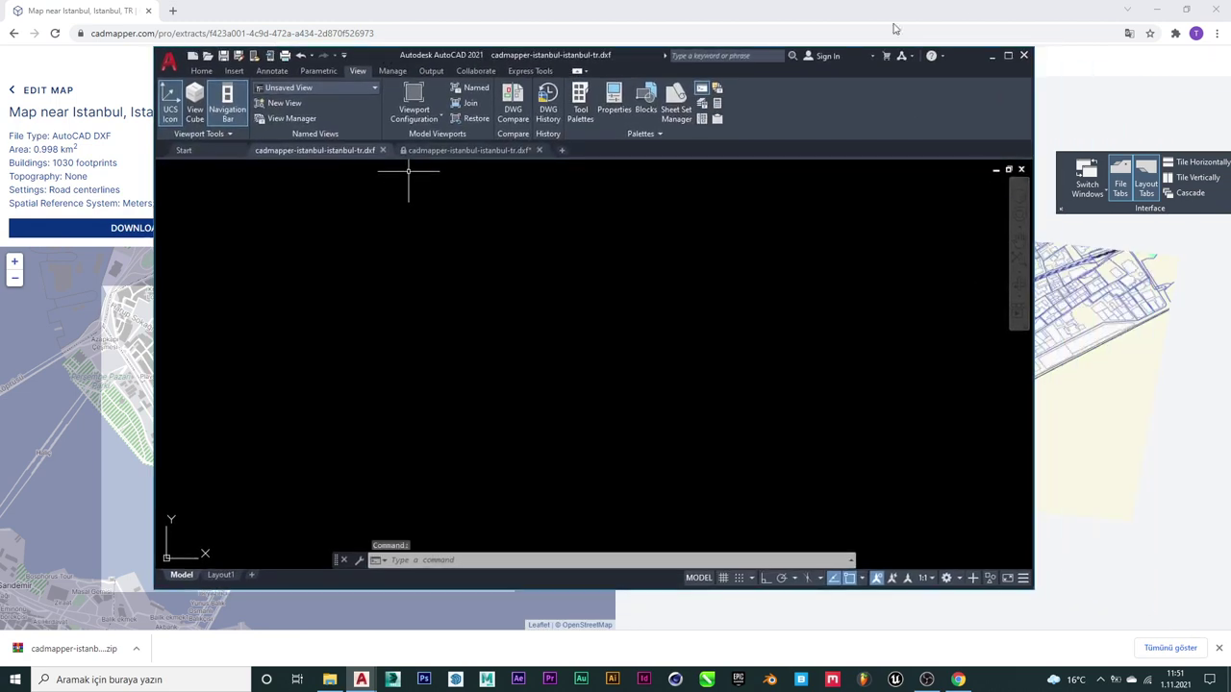
left_click(1009, 57)
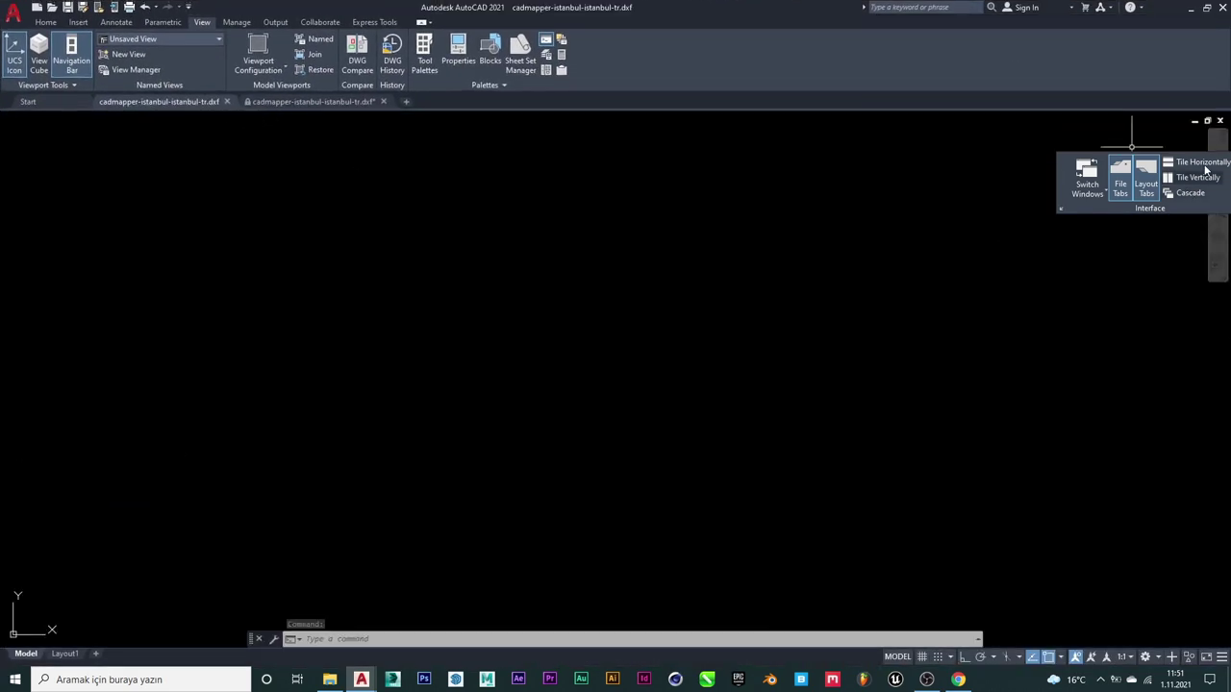
left_click_drag(1052, 167, 923, 54)
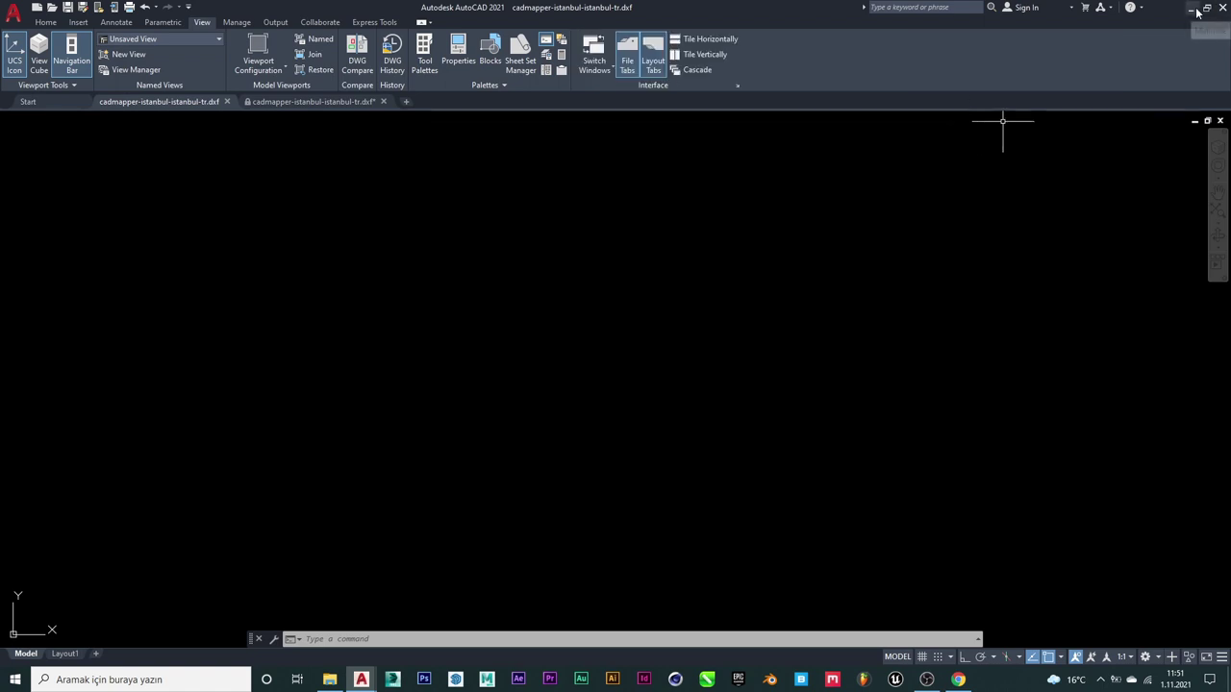
- Switch to the read-only Istanbul map drawing and bring AutoCAD back in front of CADMapper
mouse_move(361, 680)
left_click(414, 630)
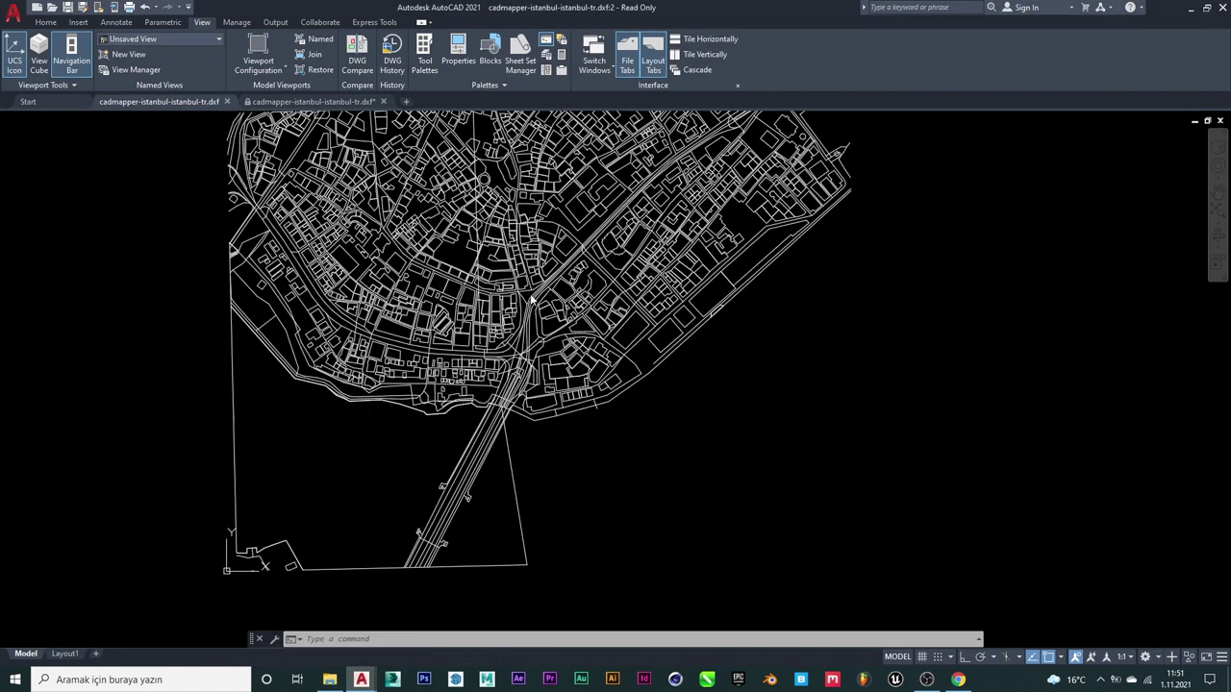
left_click(1190, 8)
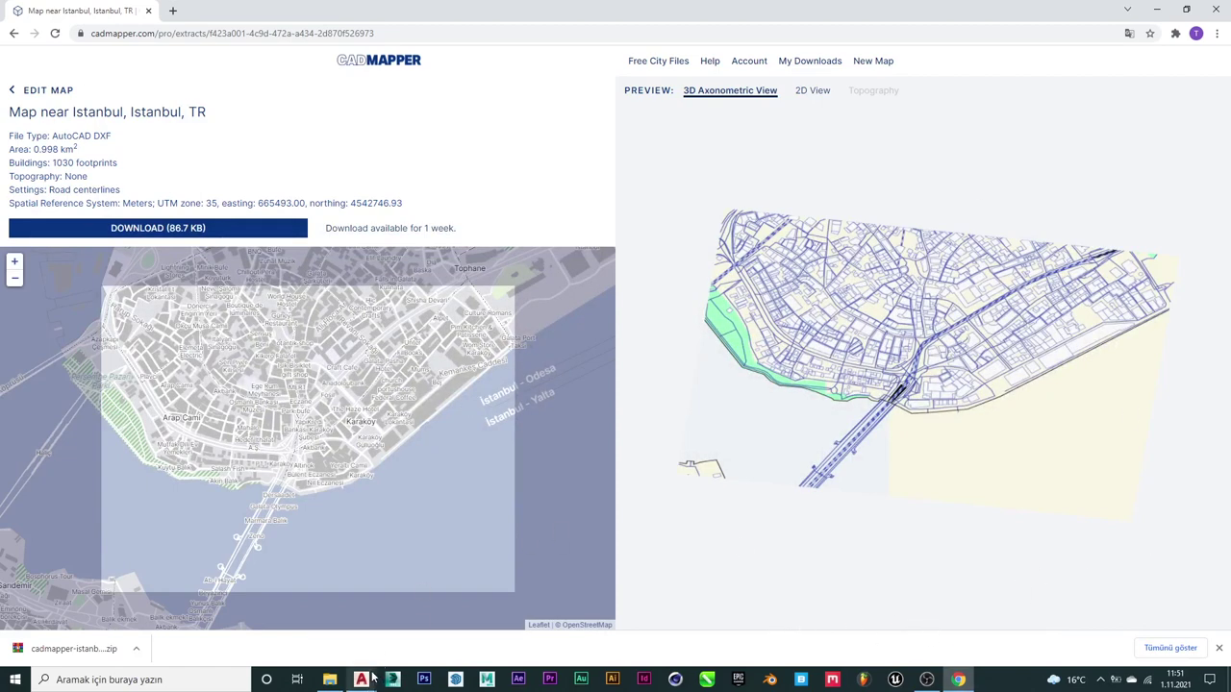
mouse_move(360, 679)
left_click(458, 615)
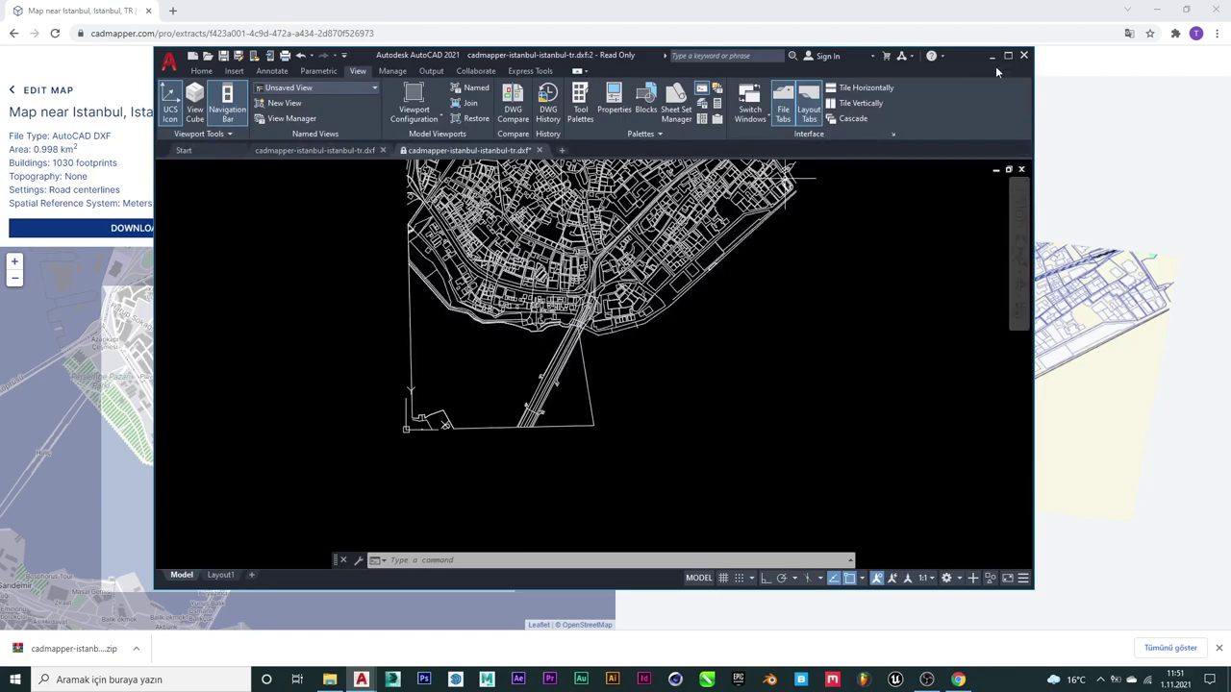
- Maximize AutoCAD, zoom in, and delete the long vertical line crossing the street map
double_click(995, 63)
scroll(660, 317, "up", 5)
scroll(659, 318, "up", 2)
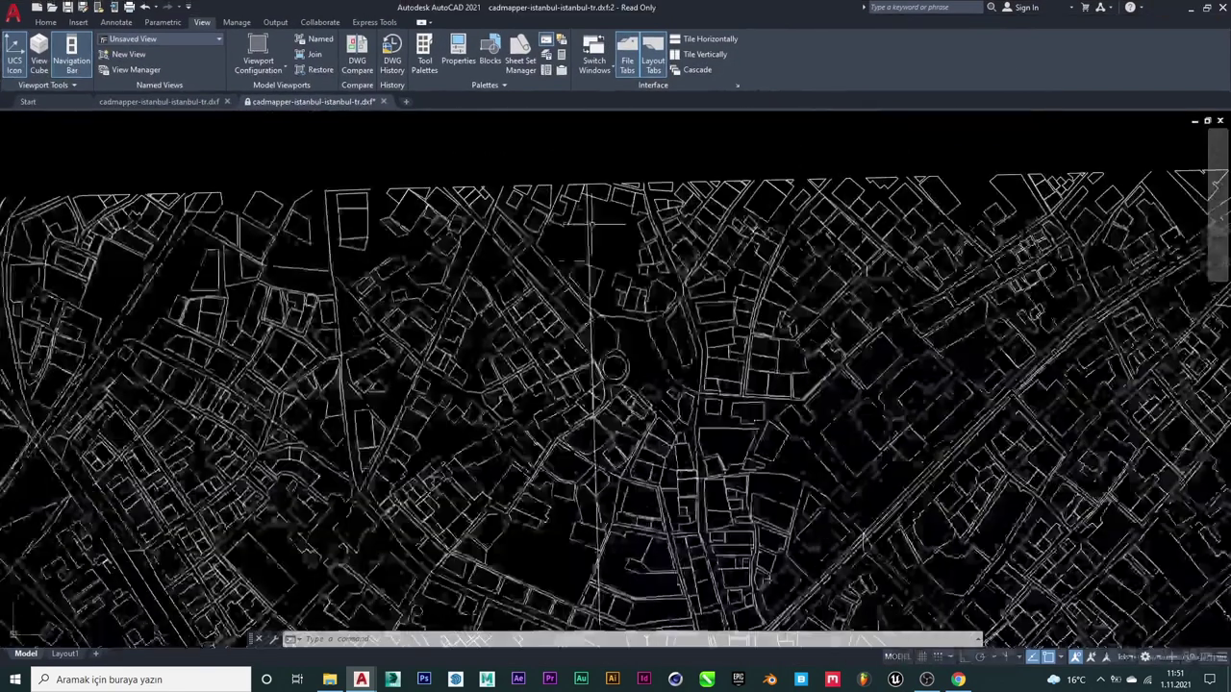
scroll(592, 240, "up", 3)
left_click(638, 241)
key("Escape")
left_click(621, 216)
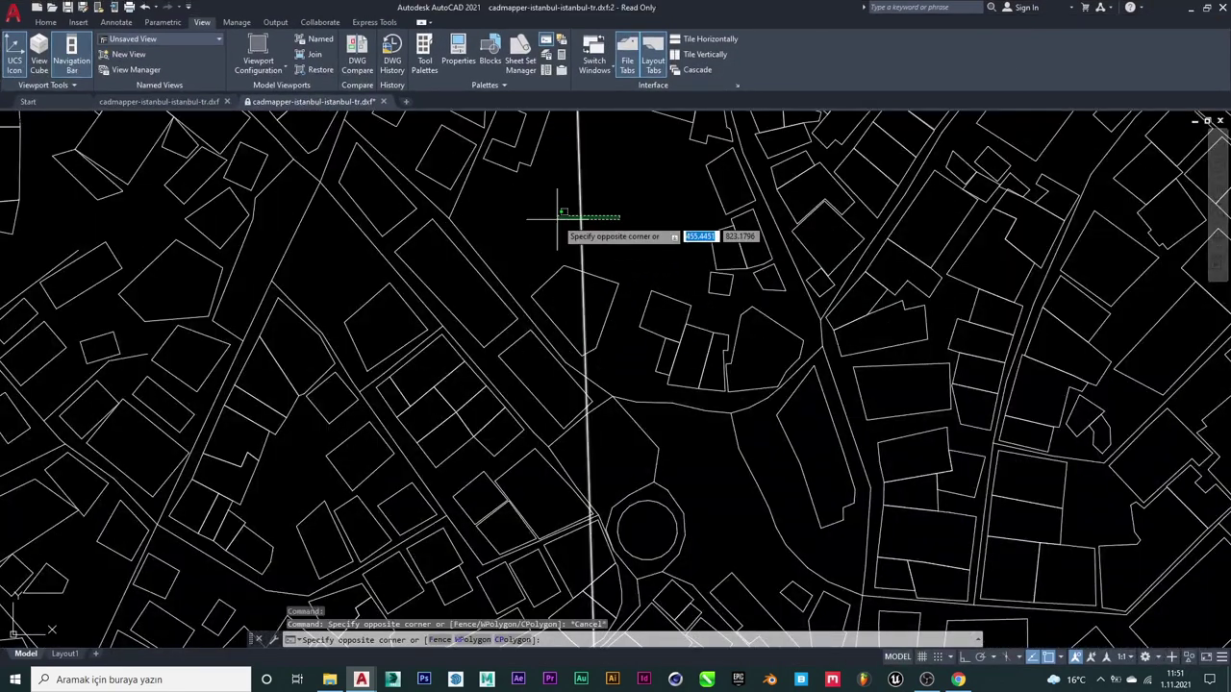
left_click(558, 218)
key("Delete")
- Undo the accidental erase and zoom back out to the whole Karaköy map
scroll(578, 289, "down", 10)
scroll(673, 453, "up", 8)
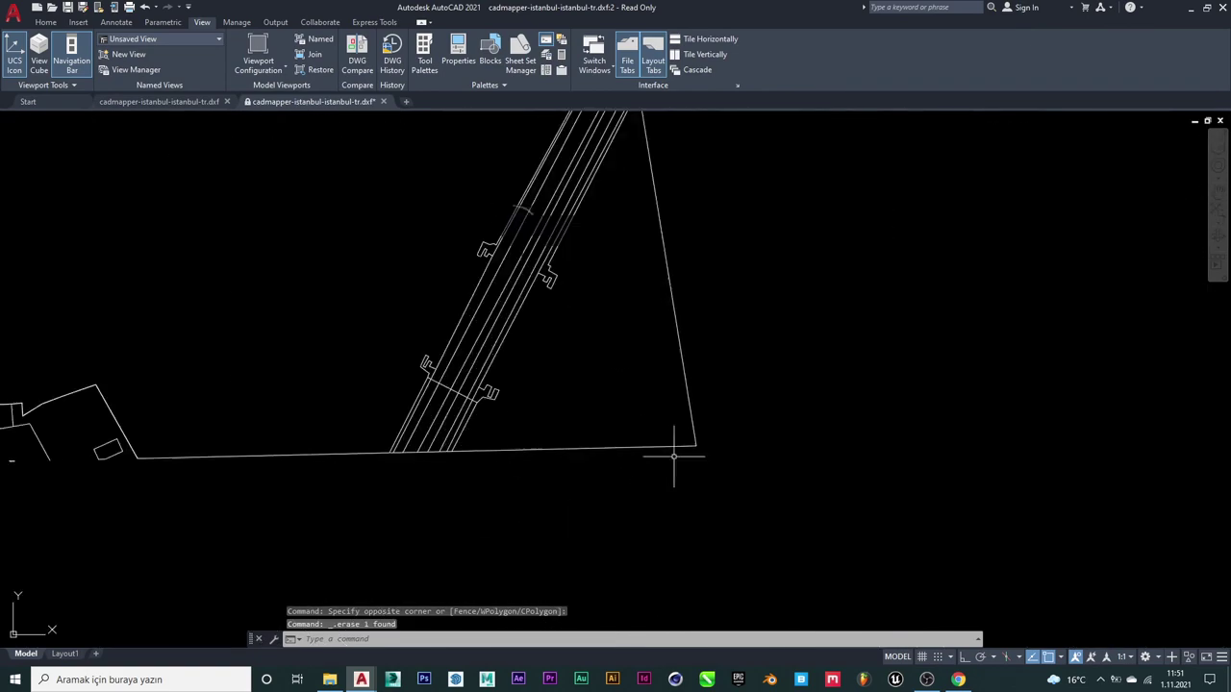
left_click(747, 371)
key("Escape")
scroll(917, 255, "down", 3)
scroll(808, 343, "up", 6)
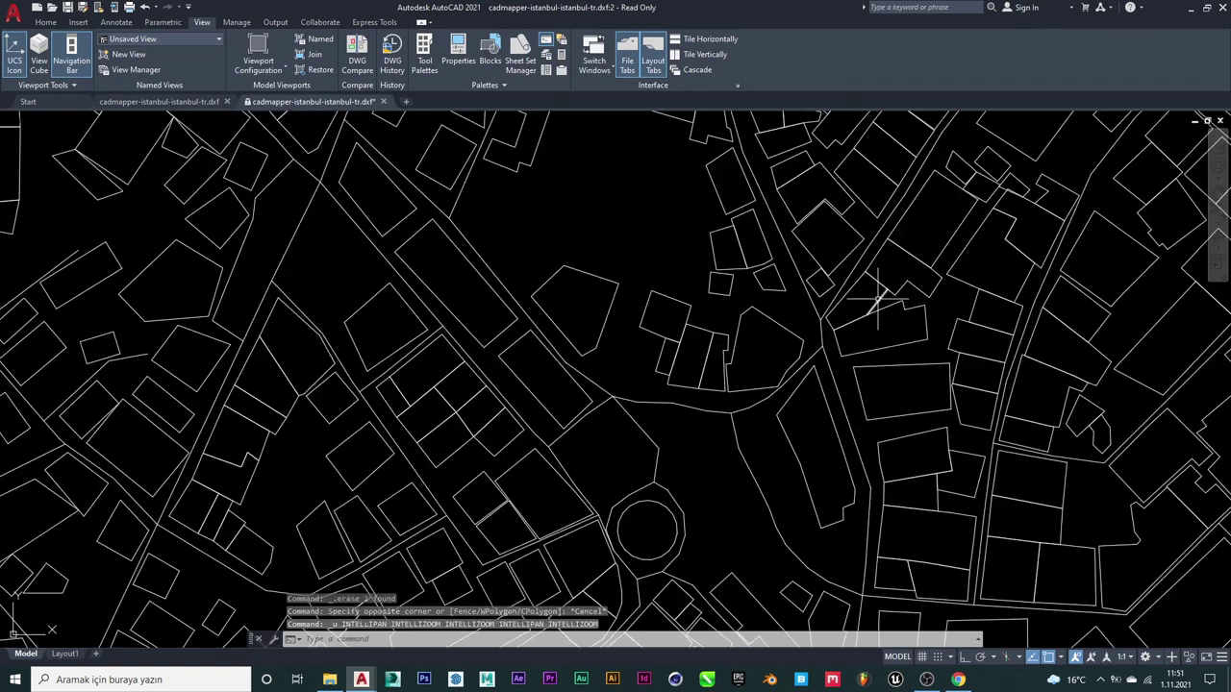
key("ctrl+z")
scroll(610, 164, "down", 3)
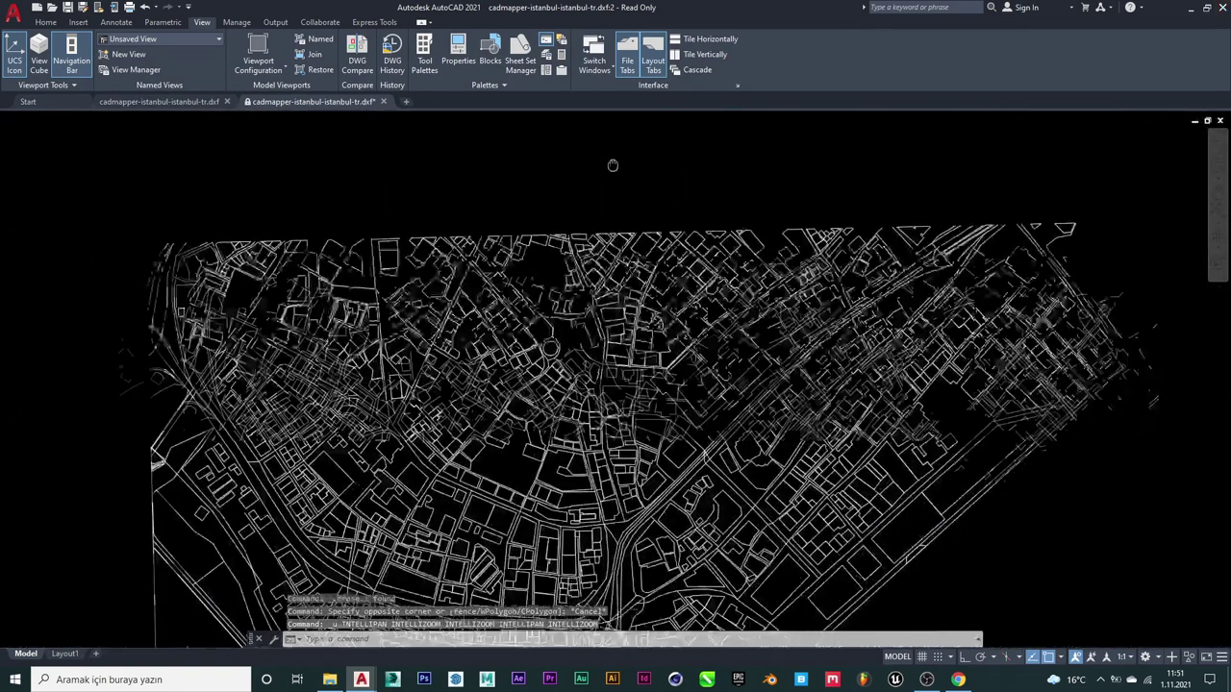
scroll(610, 164, "down", 3)
scroll(669, 465, "up", 3)
scroll(581, 231, "up", 1)
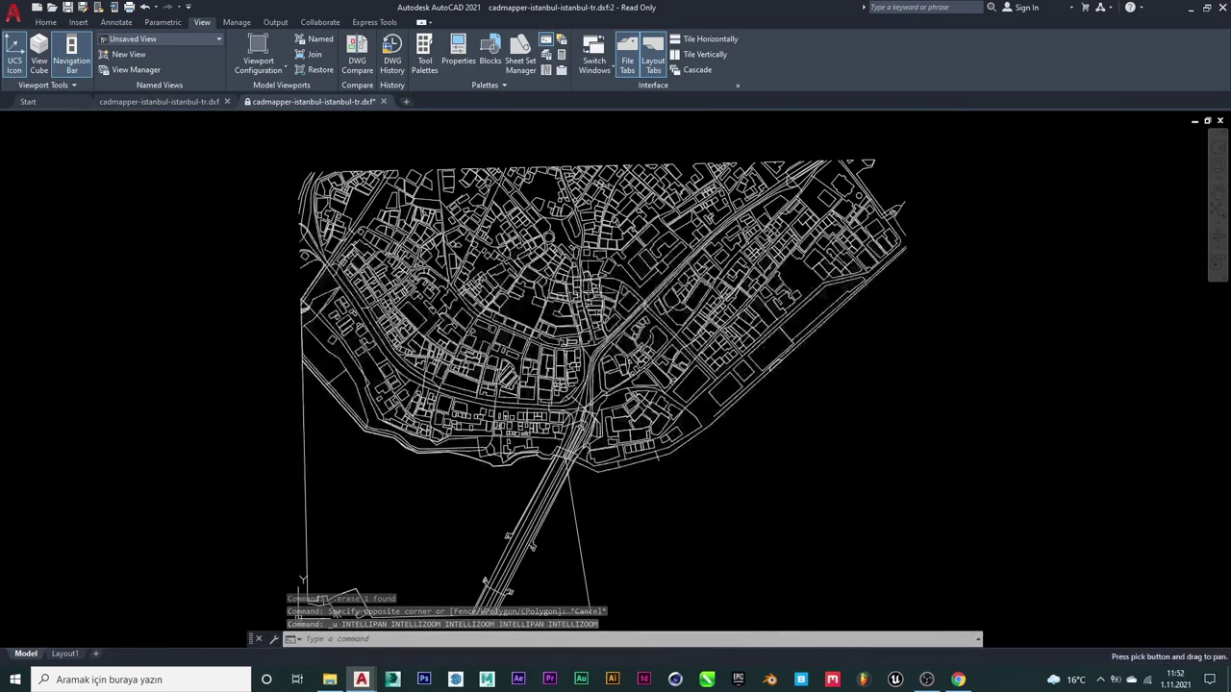
- Cancel Save As, then close the Karaköy drawing, choosing No to saving changes
left_click(14, 13)
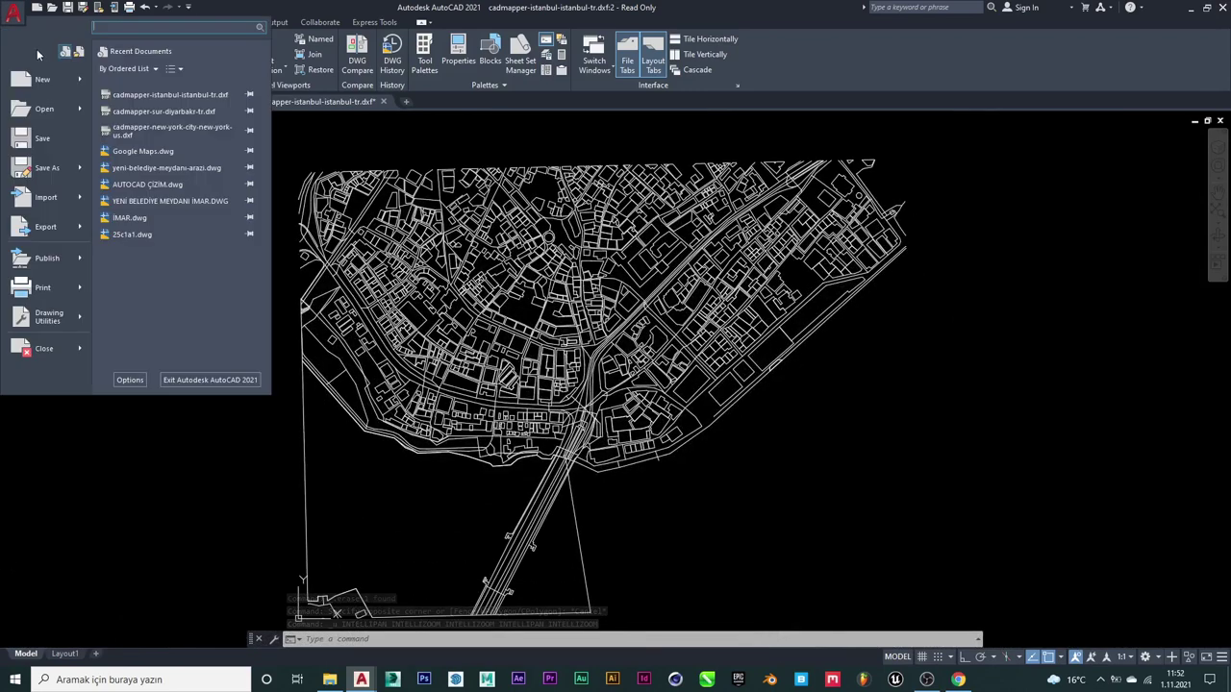
left_click(46, 168)
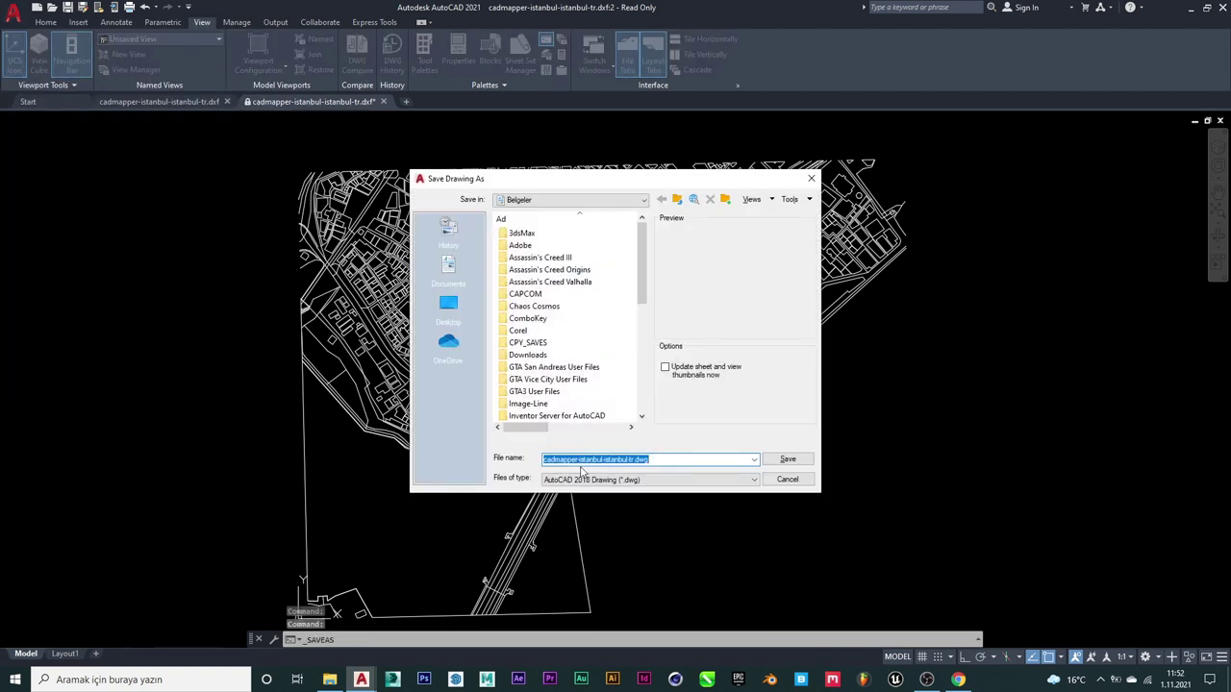
left_click(785, 480)
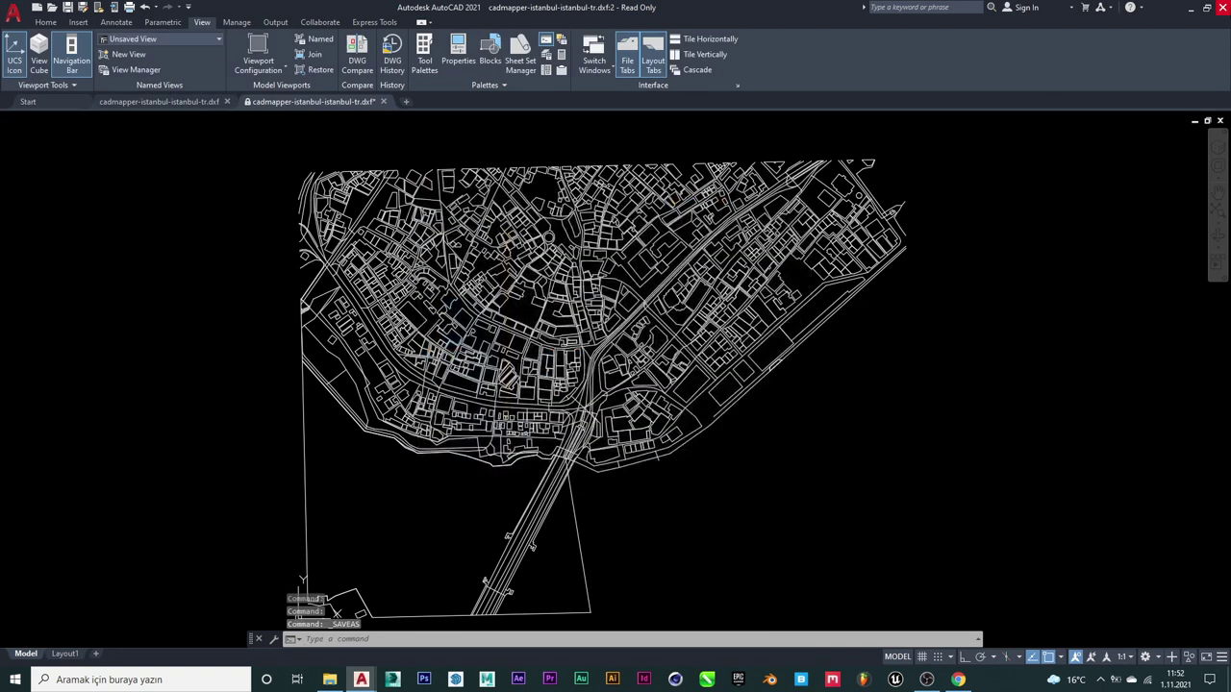
left_click(1224, 10)
left_click(653, 373)
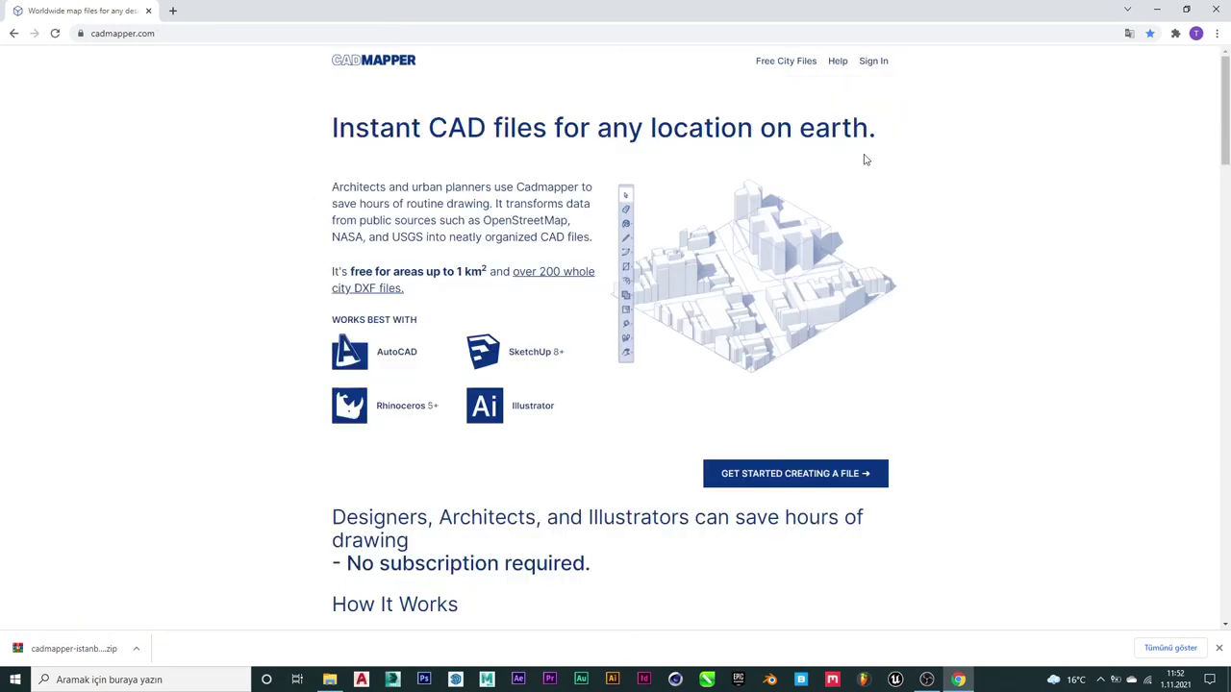
- Start a new map and pan from Istanbul across Europe and the Atlantic to eastern North America
left_click(855, 472)
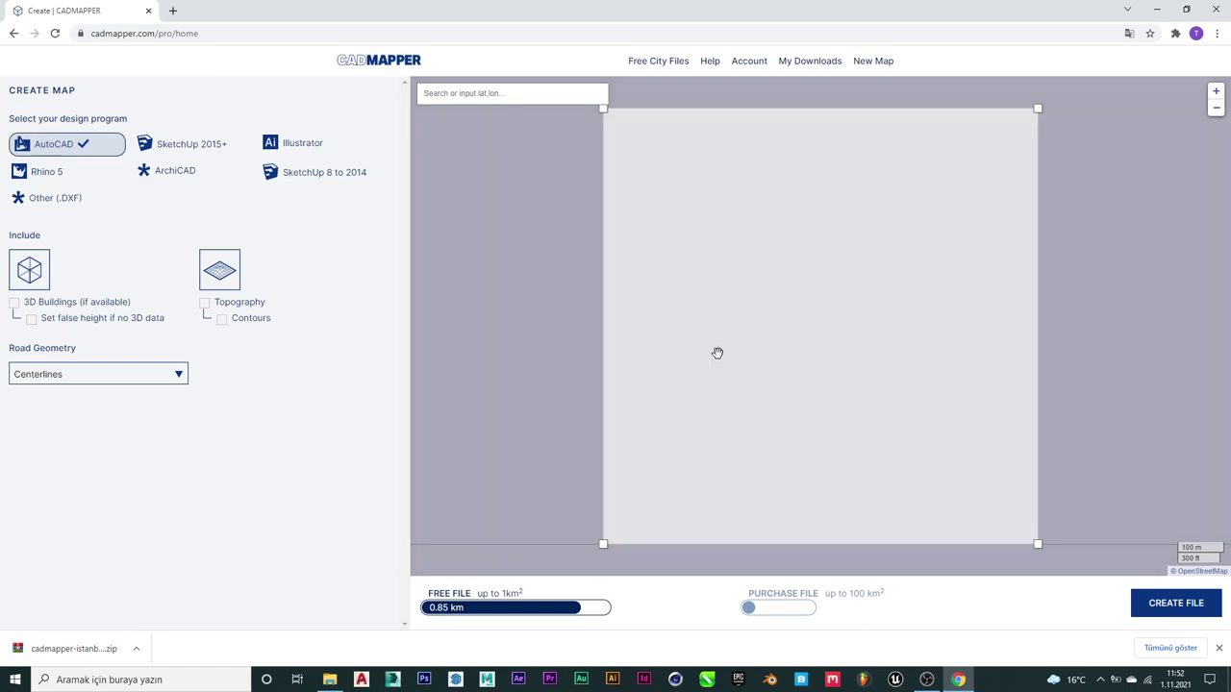
scroll(852, 358, "down", 1)
scroll(859, 375, "down", 1)
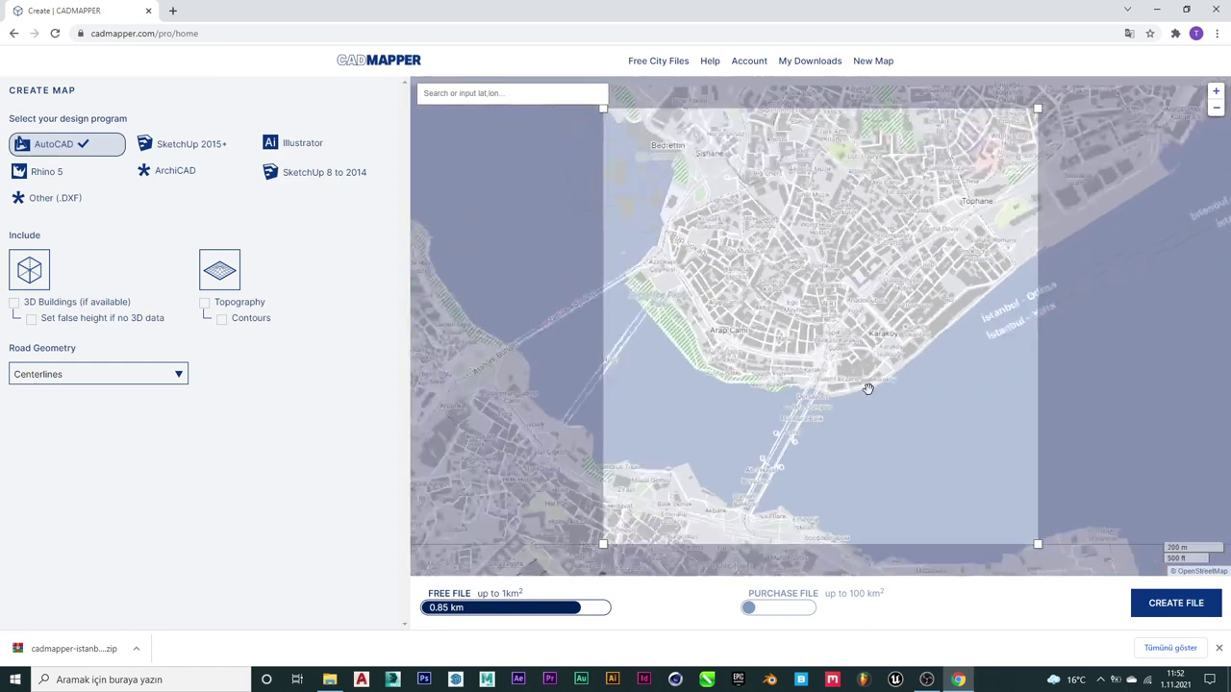
scroll(859, 375, "down", 1)
scroll(859, 375, "down", 1)
scroll(859, 375, "down", 2)
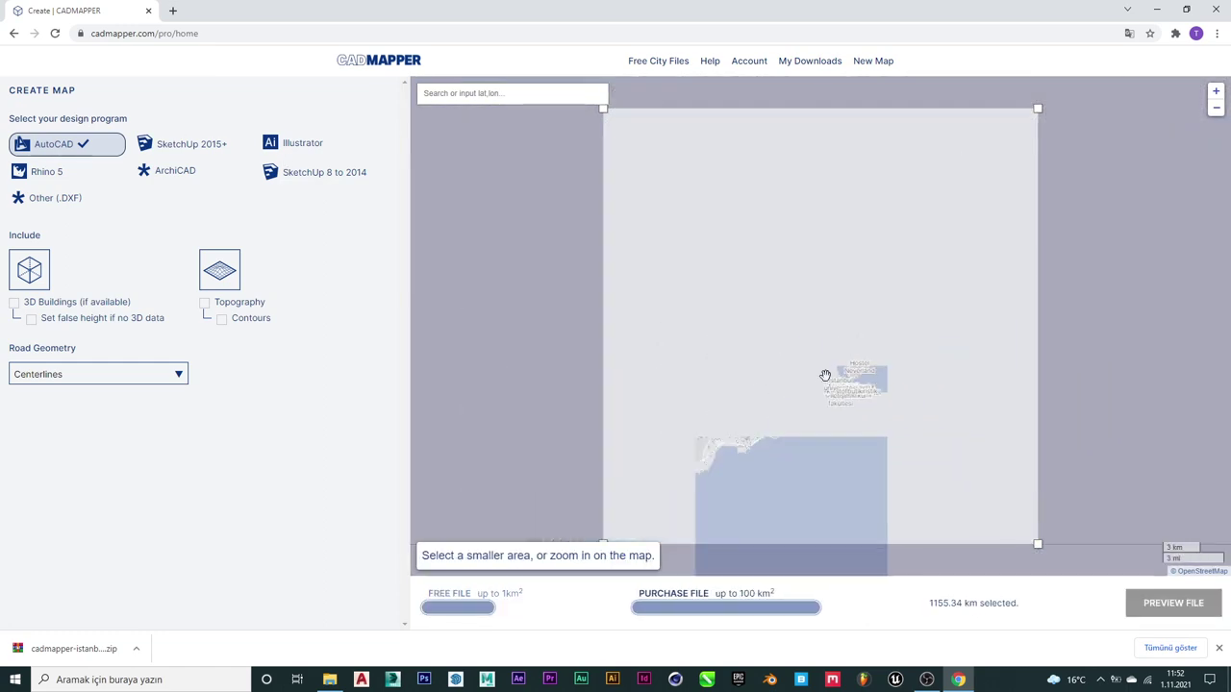
scroll(825, 375, "down", 2)
left_click_drag(822, 381, 773, 322)
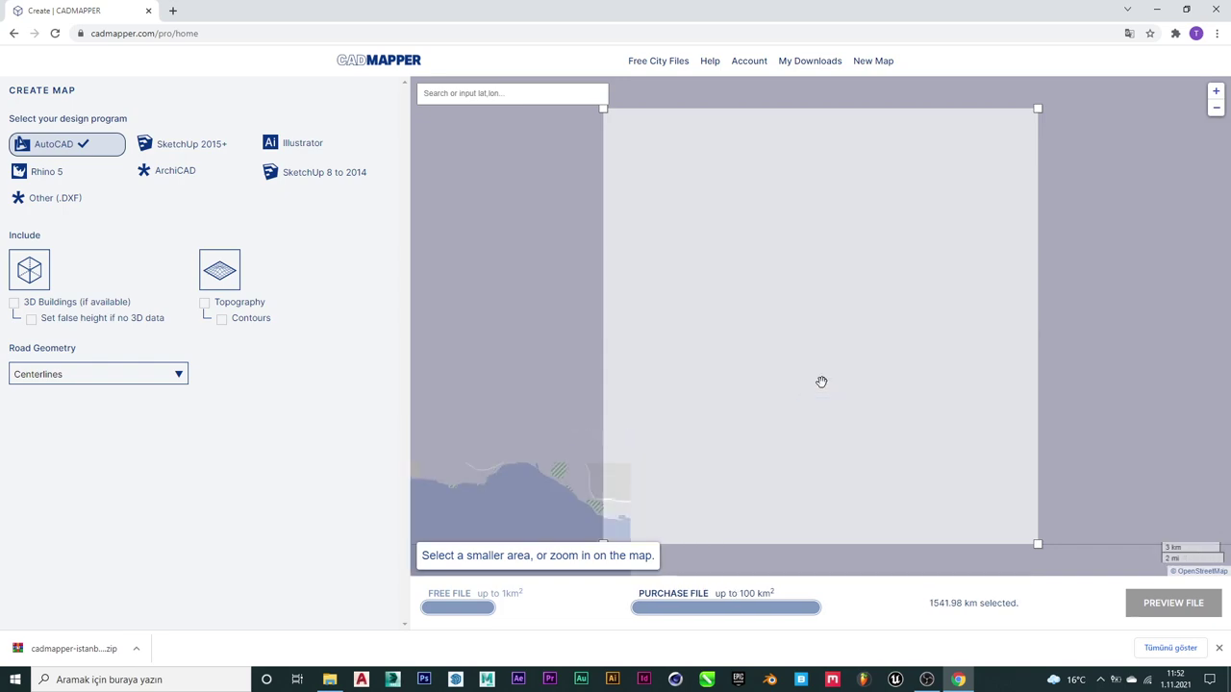
scroll(773, 327, "down", 3)
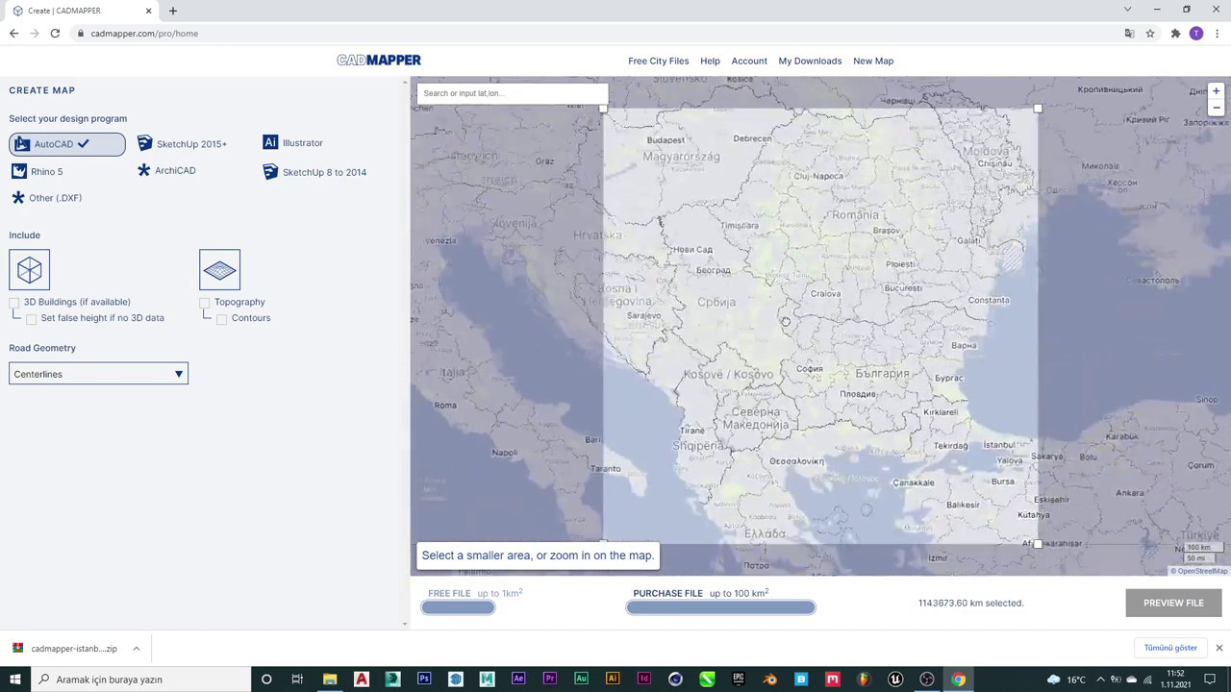
scroll(721, 215, "up", 1)
left_click_drag(676, 170, 887, 402)
scroll(887, 402, "down", 1)
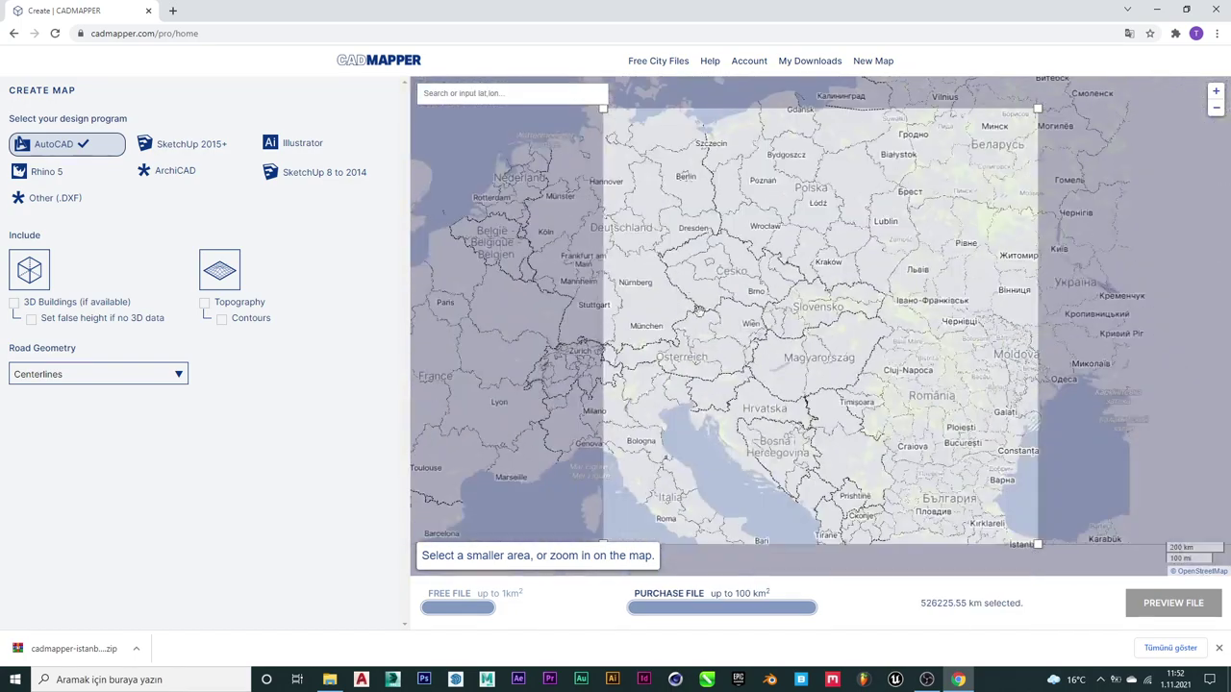
left_click_drag(678, 399, 813, 206)
scroll(812, 205, "down", 1)
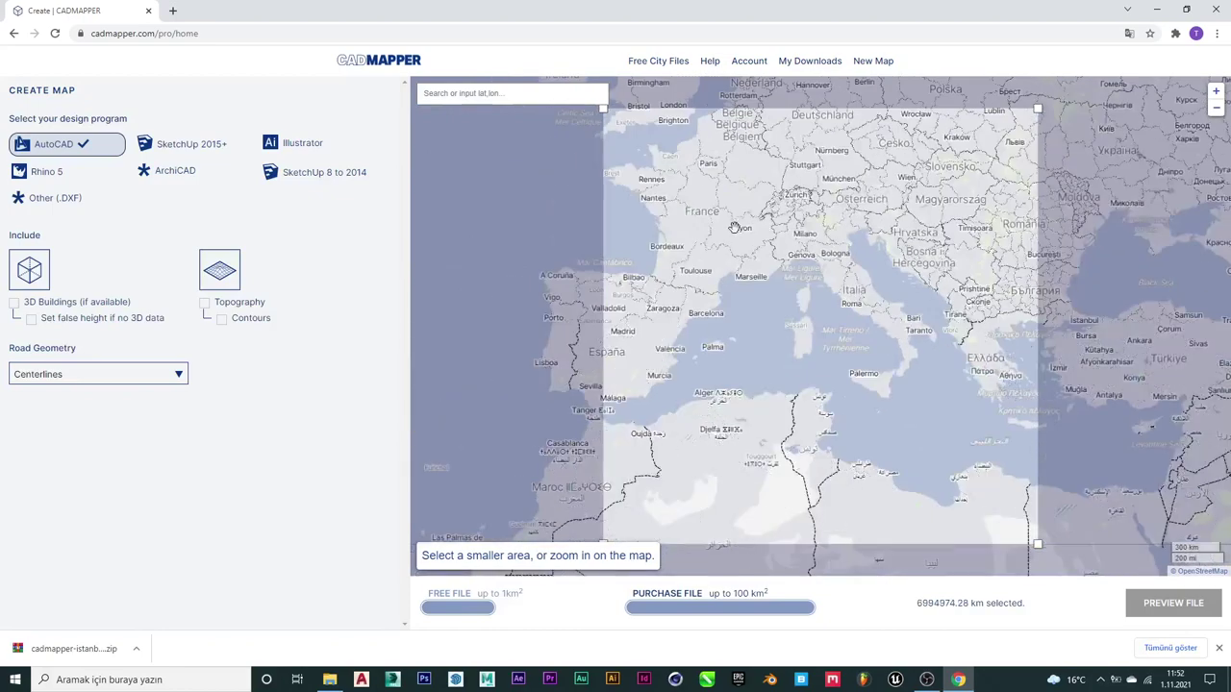
left_click_drag(731, 365, 737, 263)
scroll(722, 295, "down", 1)
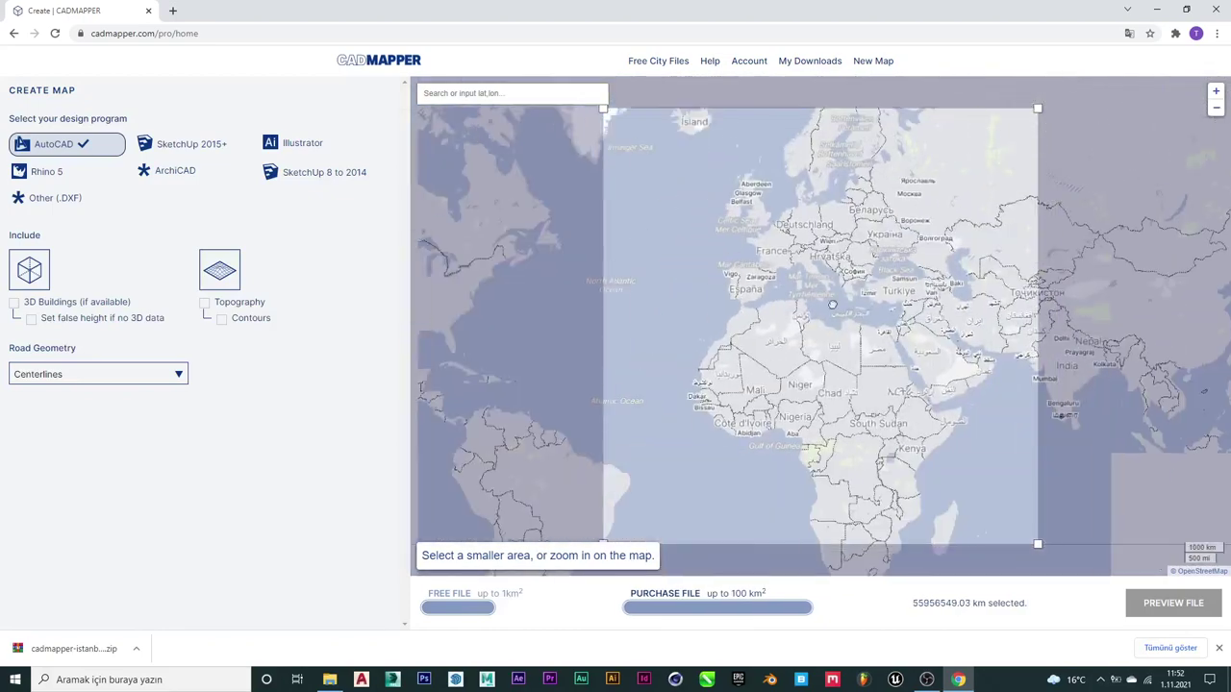
left_click_drag(462, 308, 761, 289)
left_click_drag(500, 192, 761, 266)
- Zoom into the US East Coast and move past Baltimore and Philadelphia toward New York
scroll(793, 304, "up", 1)
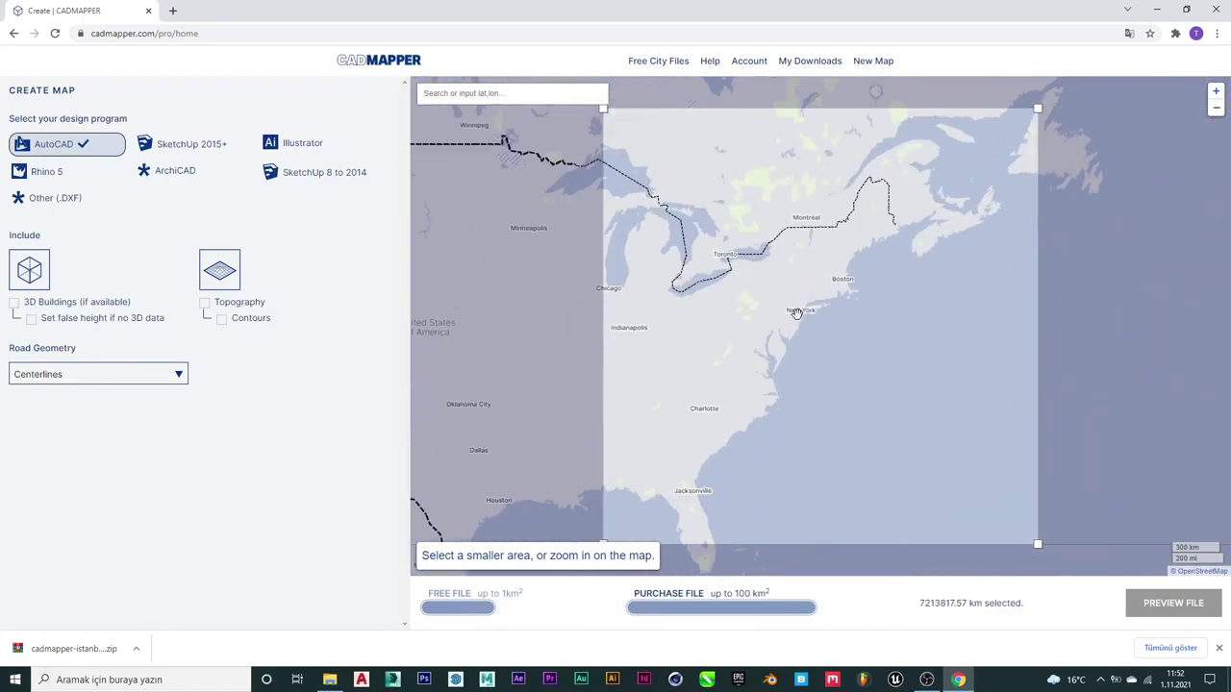
scroll(798, 300, "up", 1)
scroll(806, 296, "up", 1)
scroll(815, 291, "up", 1)
scroll(814, 291, "up", 1)
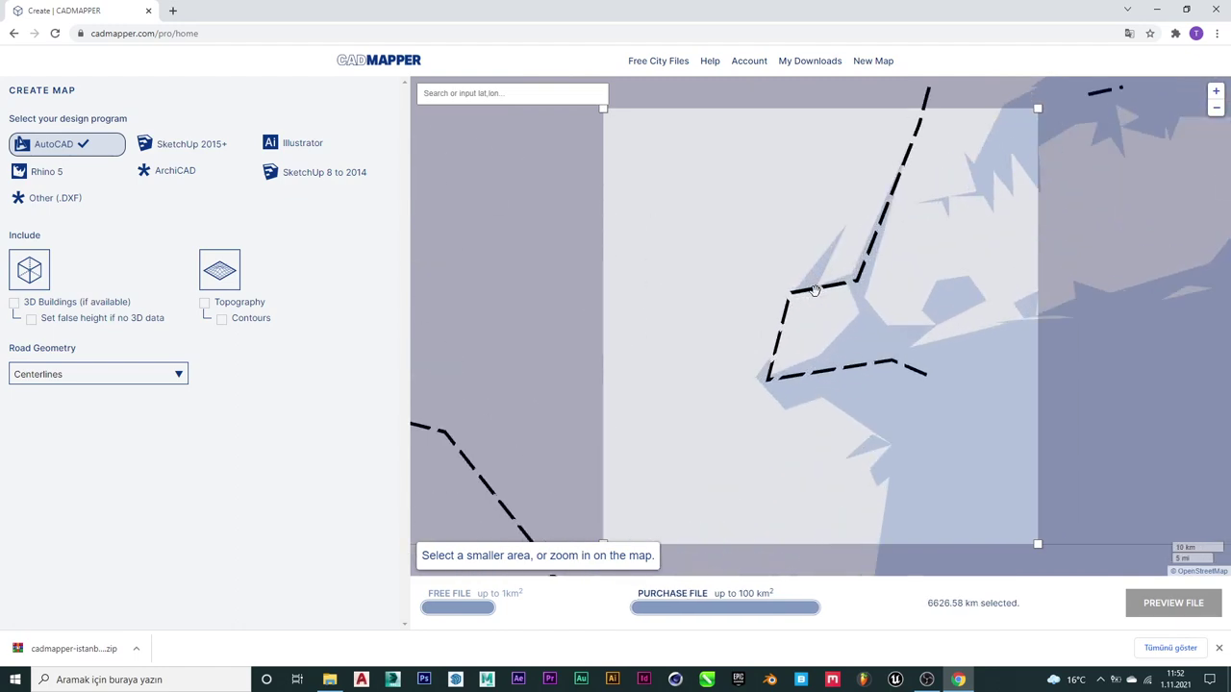
scroll(809, 292, "up", 1)
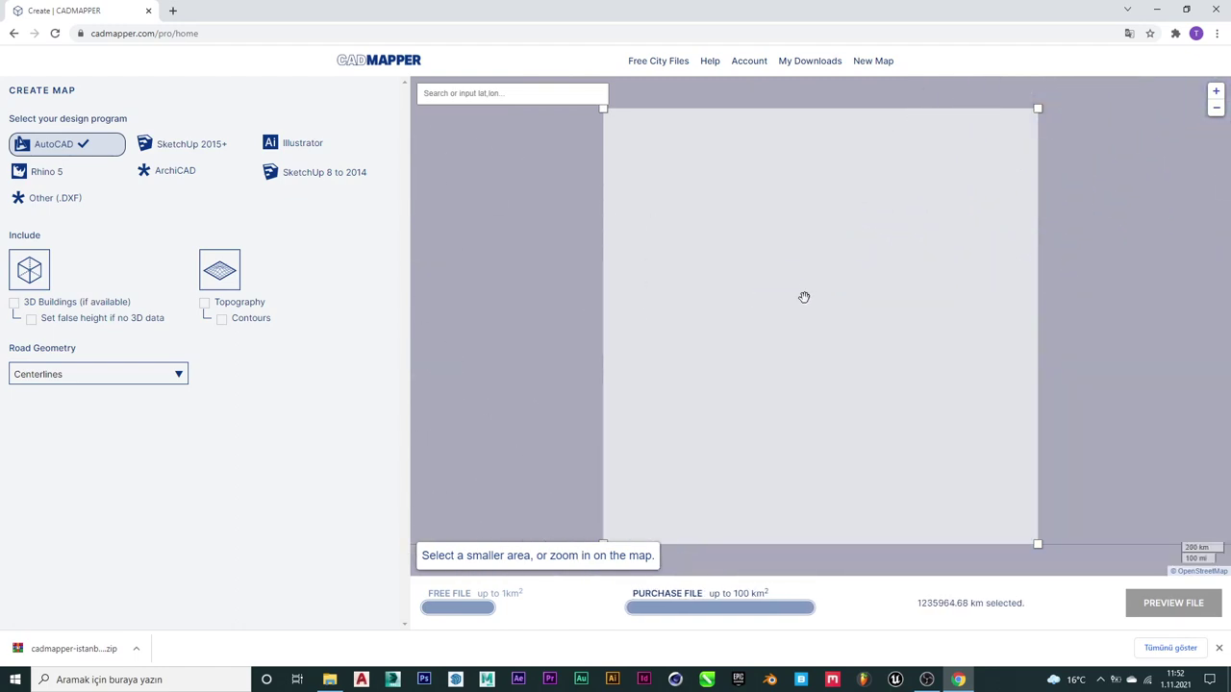
scroll(804, 295, "up", 1)
scroll(814, 240, "up", 1)
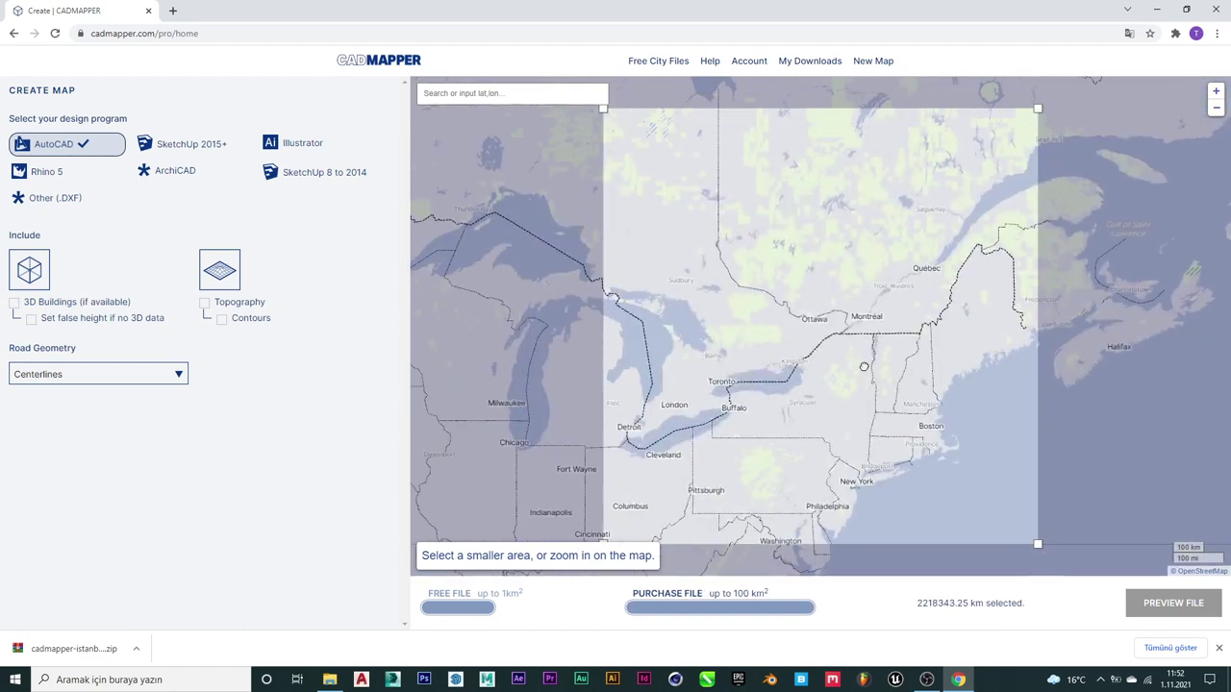
scroll(864, 367, "down", 1)
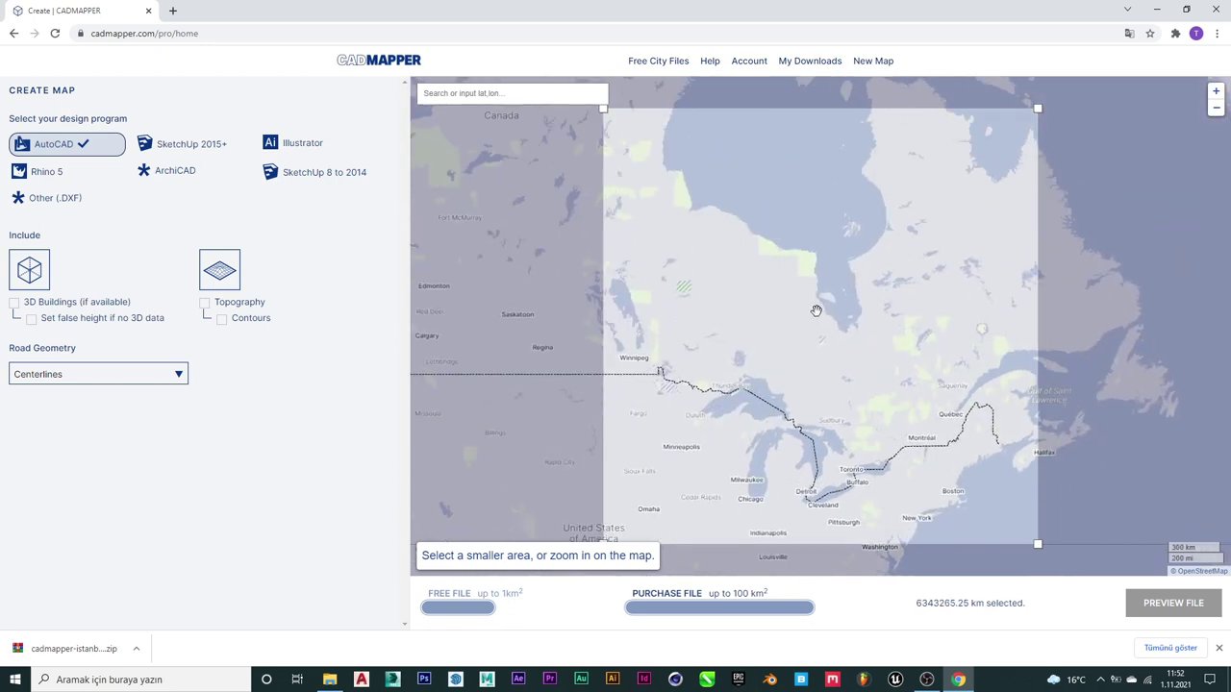
scroll(817, 313, "down", 1)
scroll(861, 435, "up", 1)
scroll(832, 424, "up", 1)
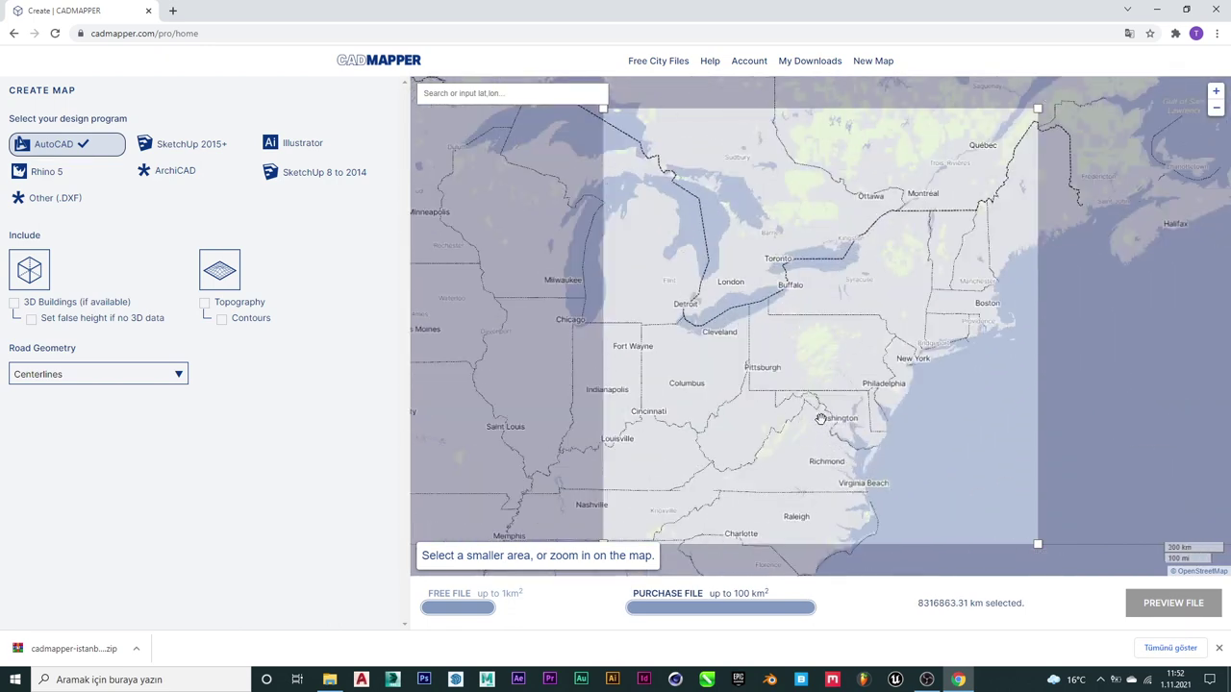
scroll(801, 428, "up", 1)
scroll(769, 317, "up", 1)
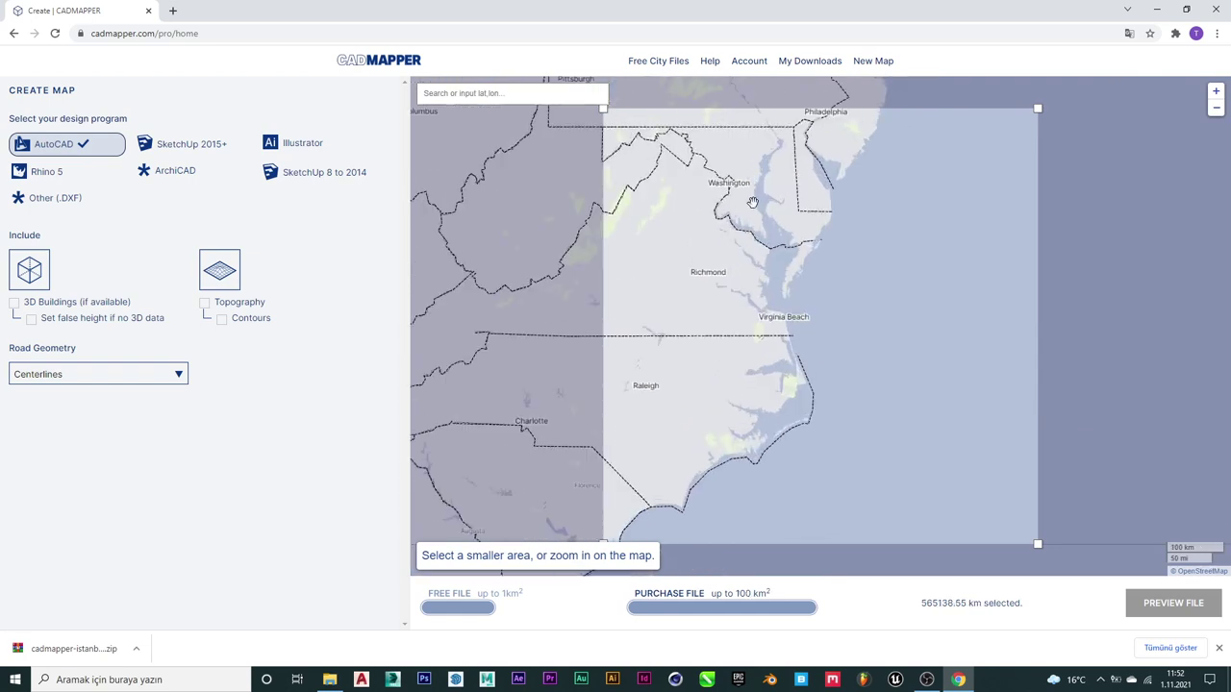
scroll(740, 201, "up", 1)
scroll(697, 157, "up", 1)
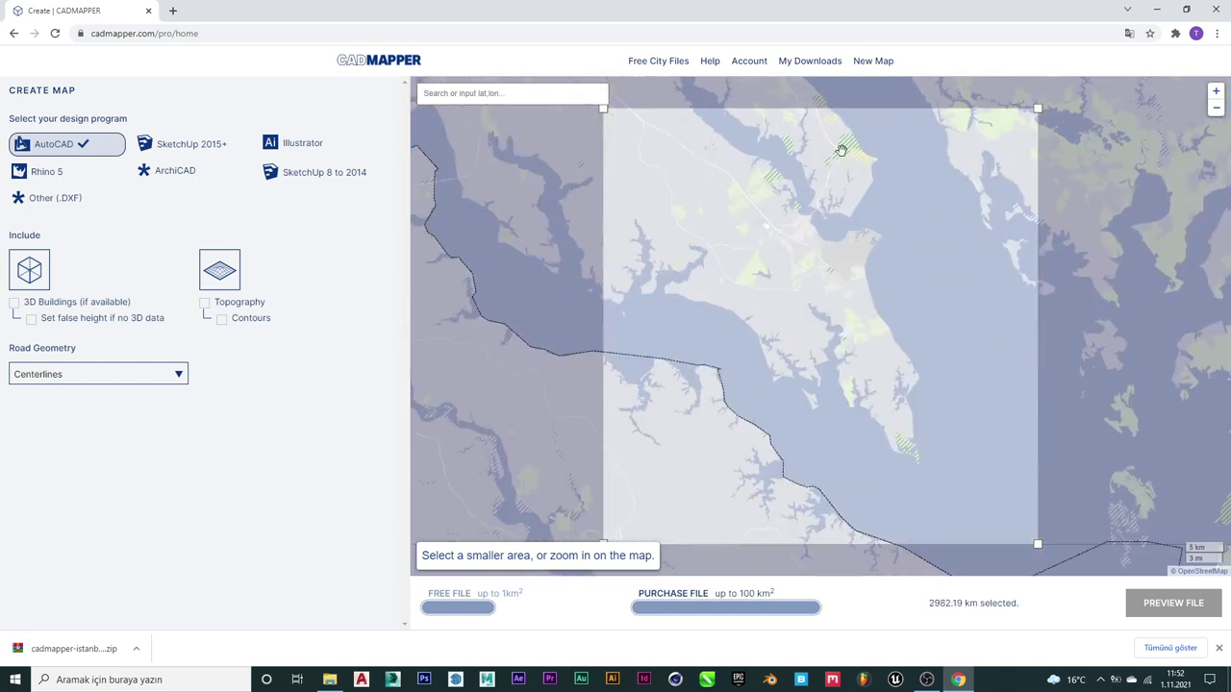
scroll(794, 511, "up", 1)
scroll(769, 538, "up", 1)
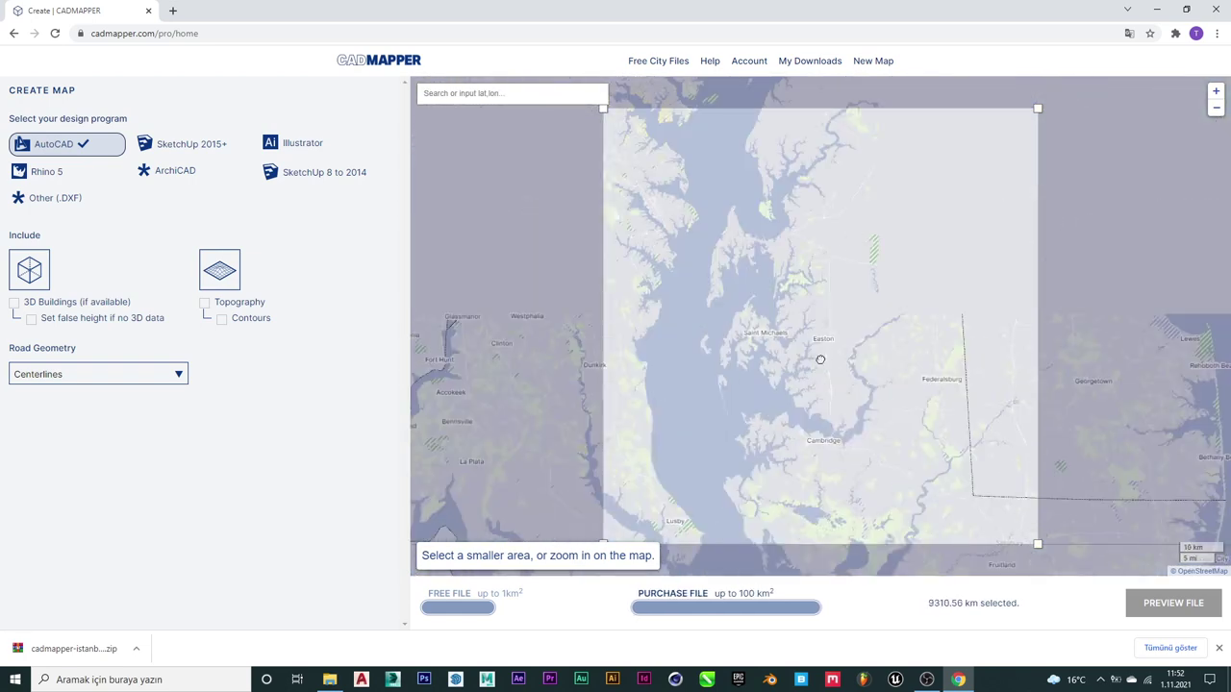
left_click_drag(885, 270, 751, 461)
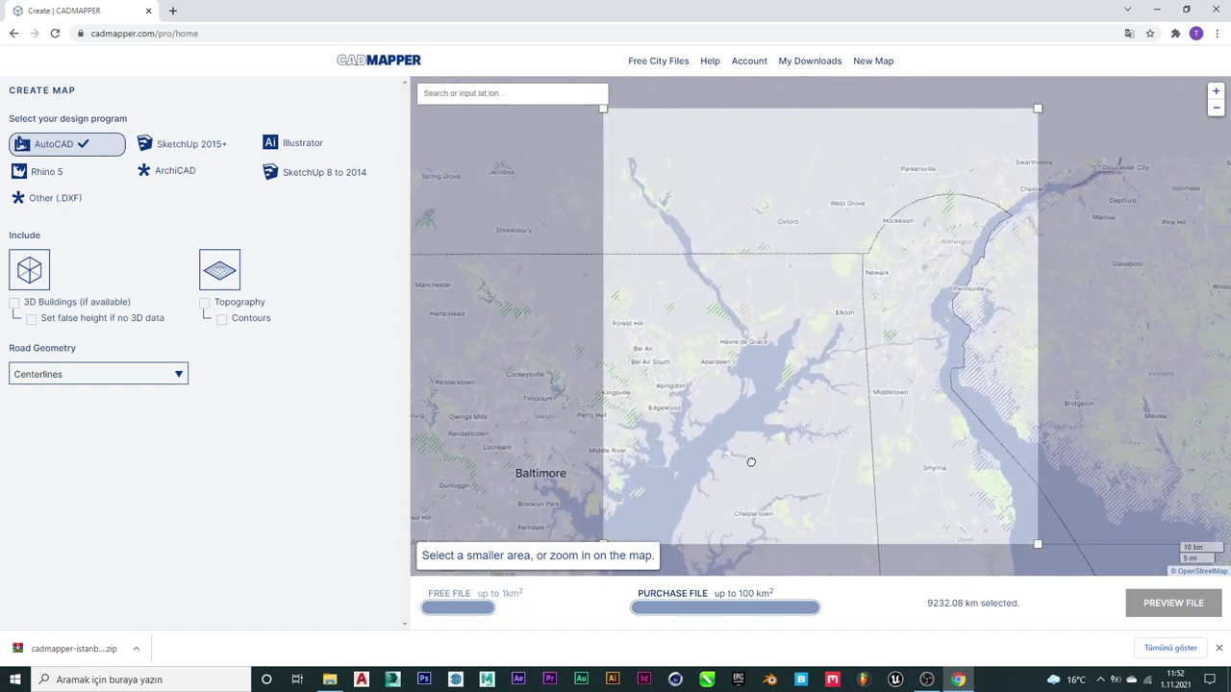
left_click_drag(855, 410, 780, 443)
left_click_drag(910, 253, 846, 249)
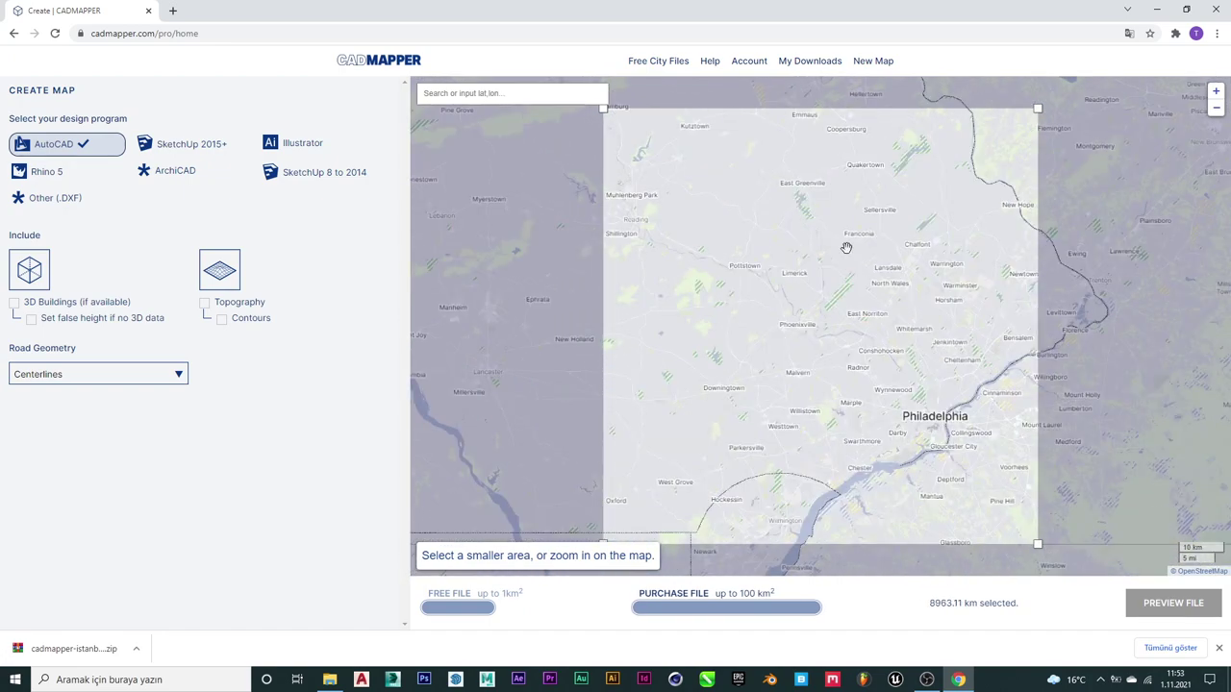
scroll(846, 248, "down", 2)
left_click_drag(899, 194, 791, 289)
scroll(1006, 207, "up", 2)
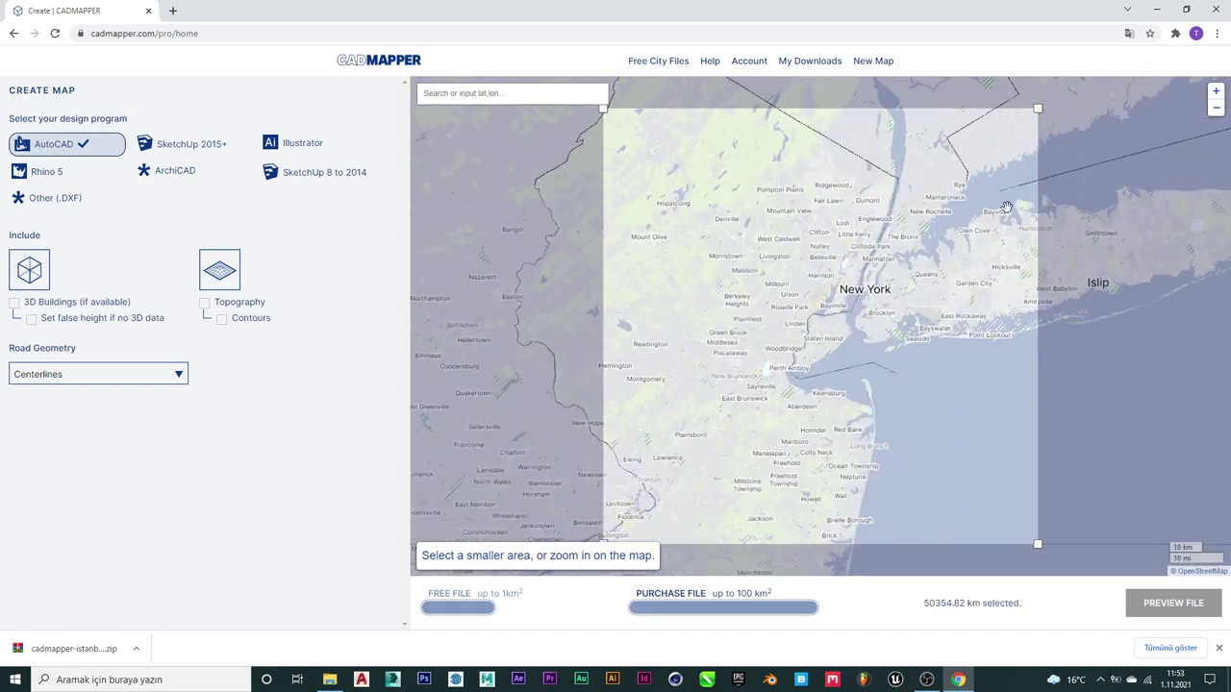
scroll(856, 320, "up", 3)
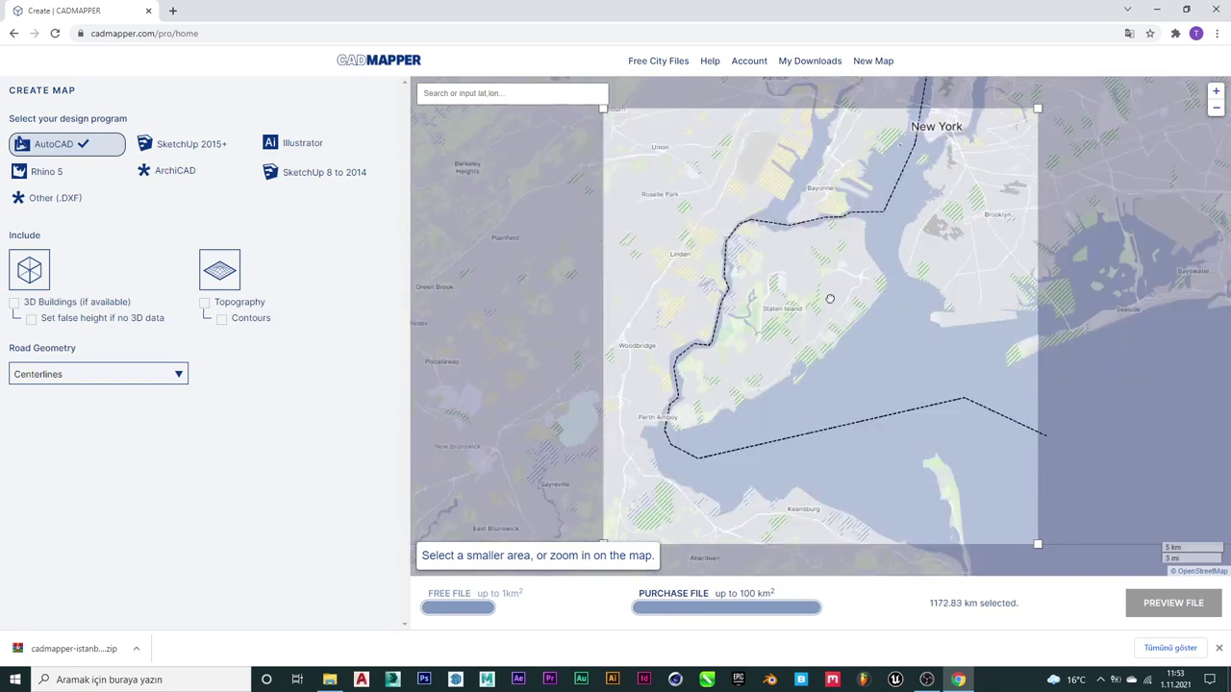
scroll(826, 217, "up", 2)
- Center the selection box over Manhattan's East Village, Alphabet City and Lower East Side
mouse_move(865, 206)
left_mouse_down()
mouse_move(739, 262)
mouse_move(823, 146)
left_mouse_up()
left_click_drag(731, 365, 648, 555)
left_click_drag(723, 338, 641, 461)
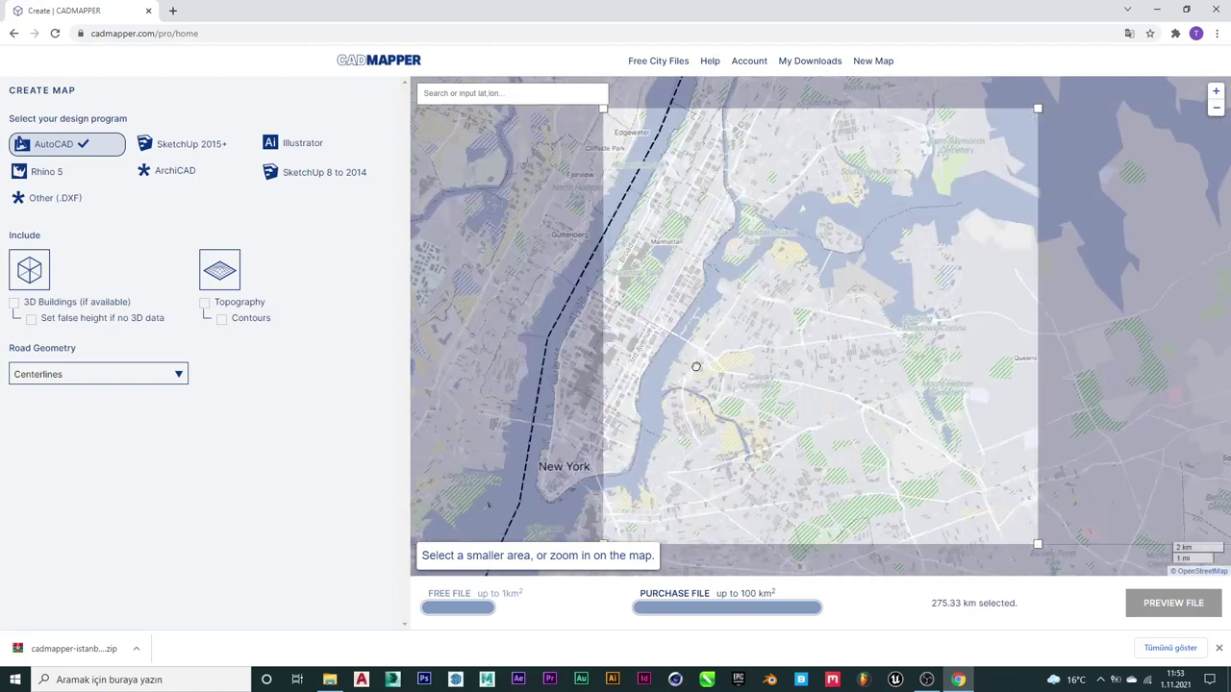
scroll(800, 255, "up", 2)
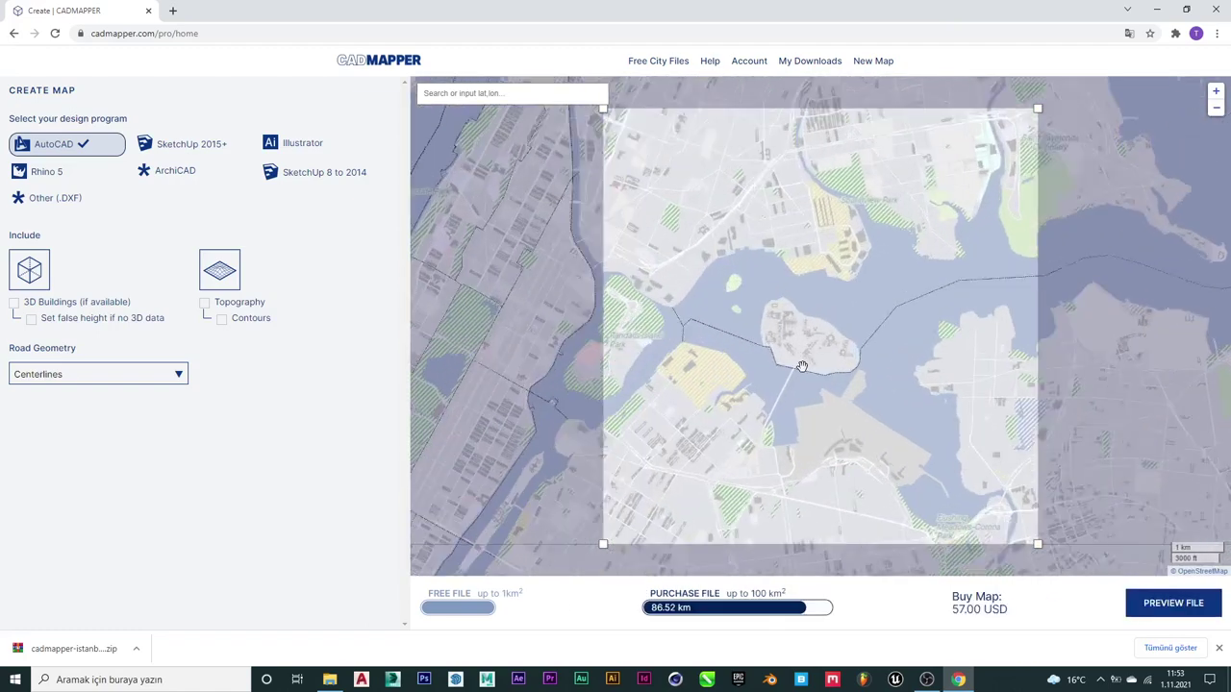
scroll(783, 318, "up", 2)
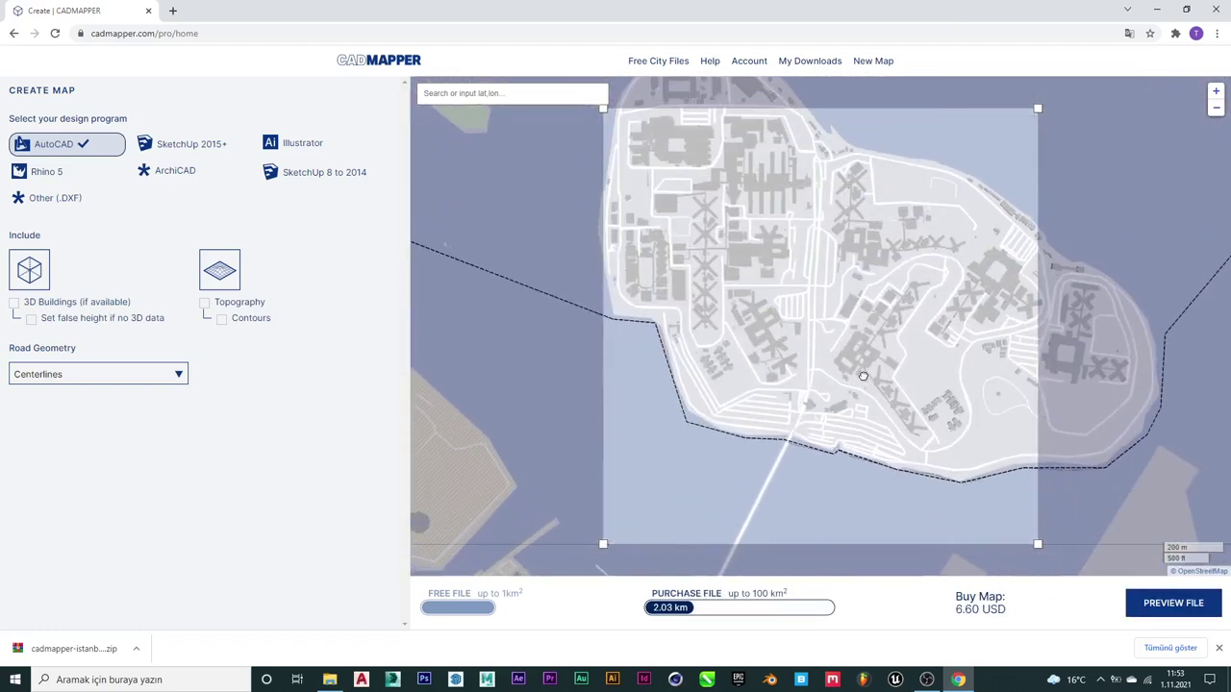
left_click_drag(861, 393, 864, 408)
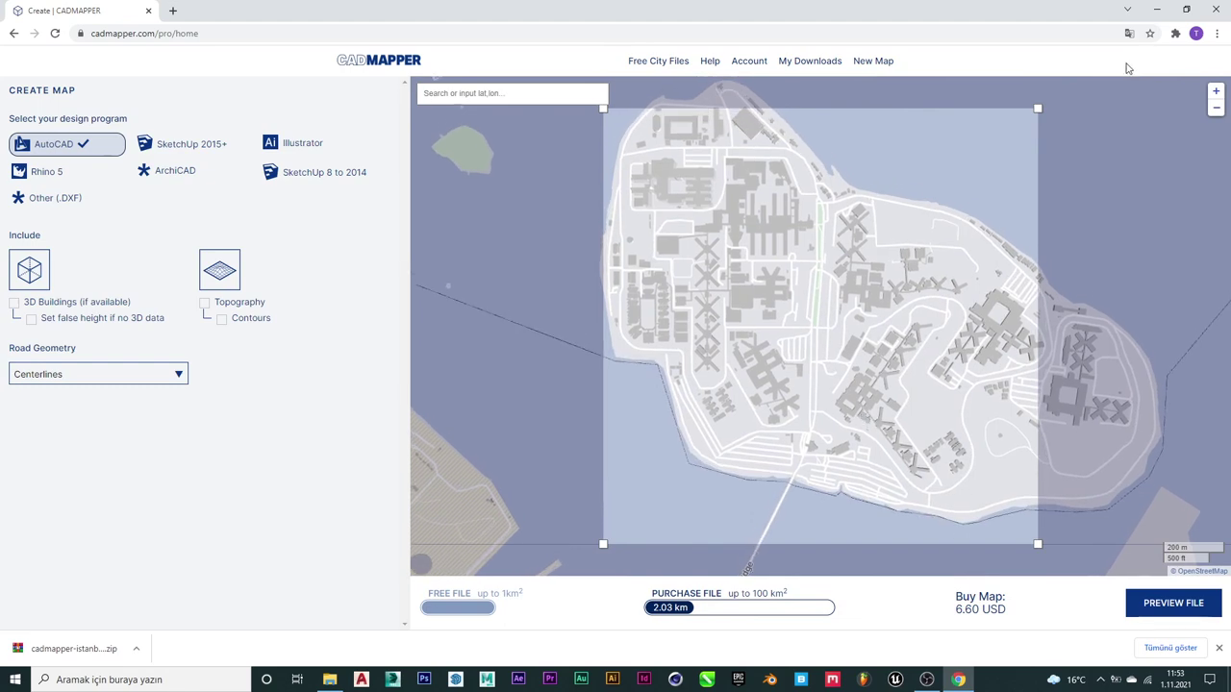
left_click_drag(1038, 111, 1028, 131)
scroll(943, 205, "down", 3)
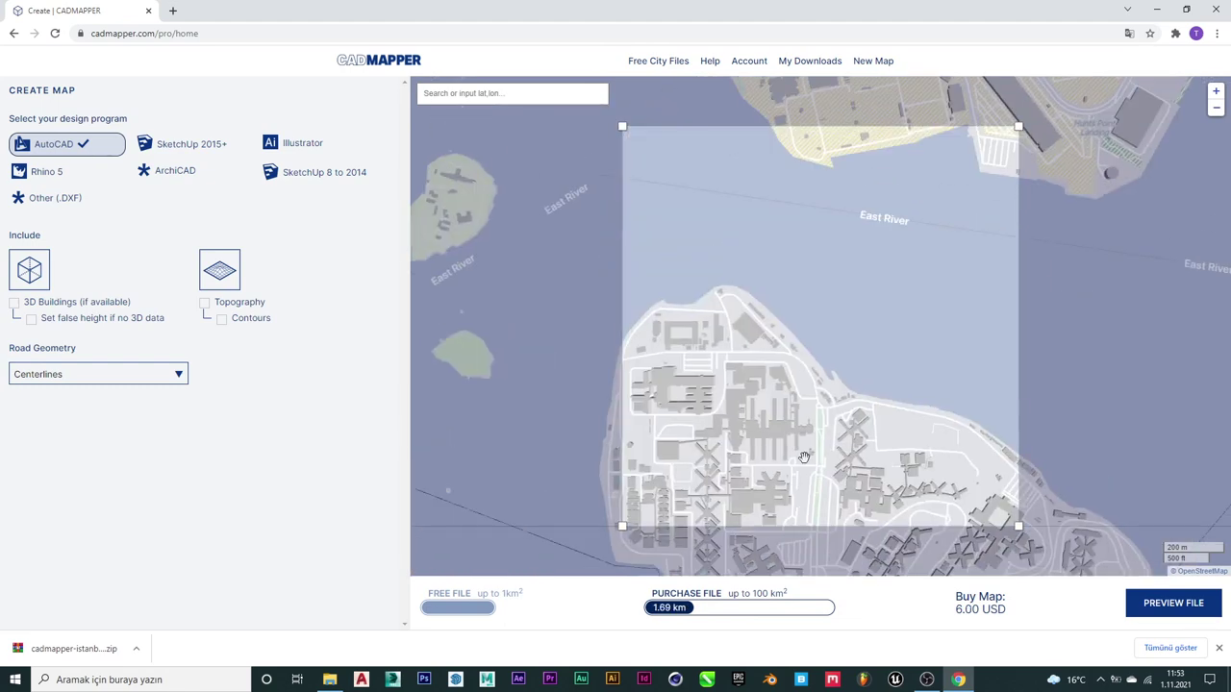
left_click_drag(852, 182, 855, 269)
scroll(855, 269, "up", 1)
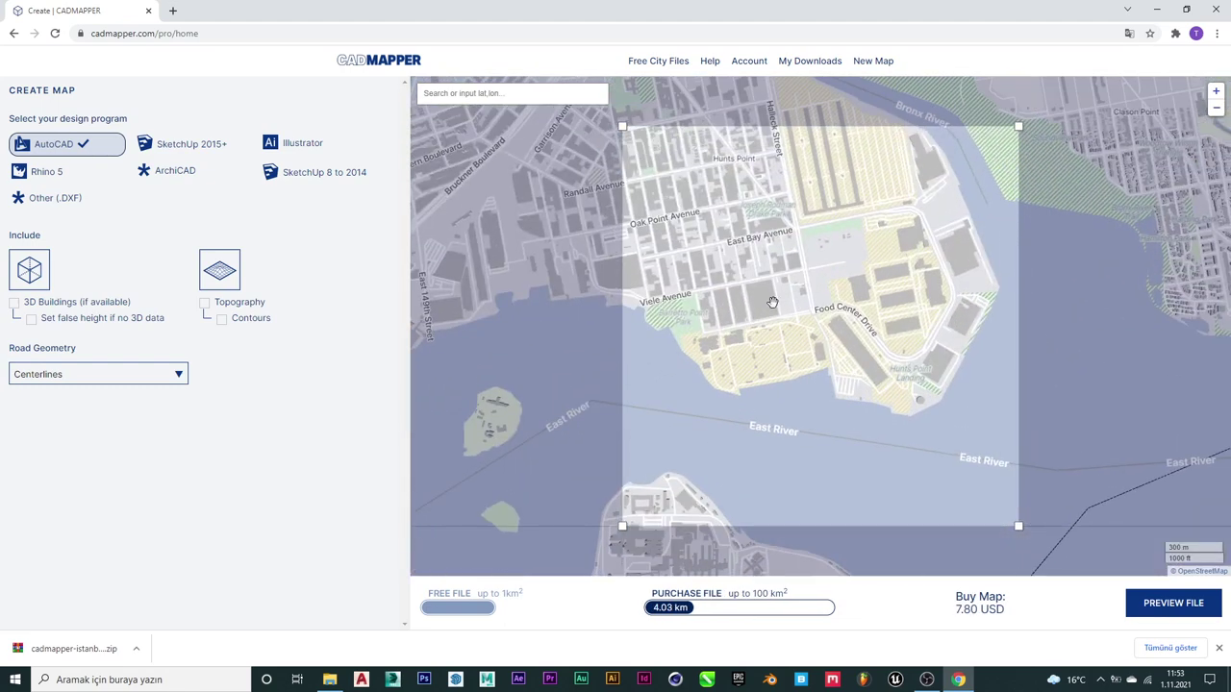
left_click_drag(770, 299, 1010, 318)
left_click_drag(577, 288, 872, 272)
scroll(839, 304, "down", 2)
scroll(839, 304, "down", 2)
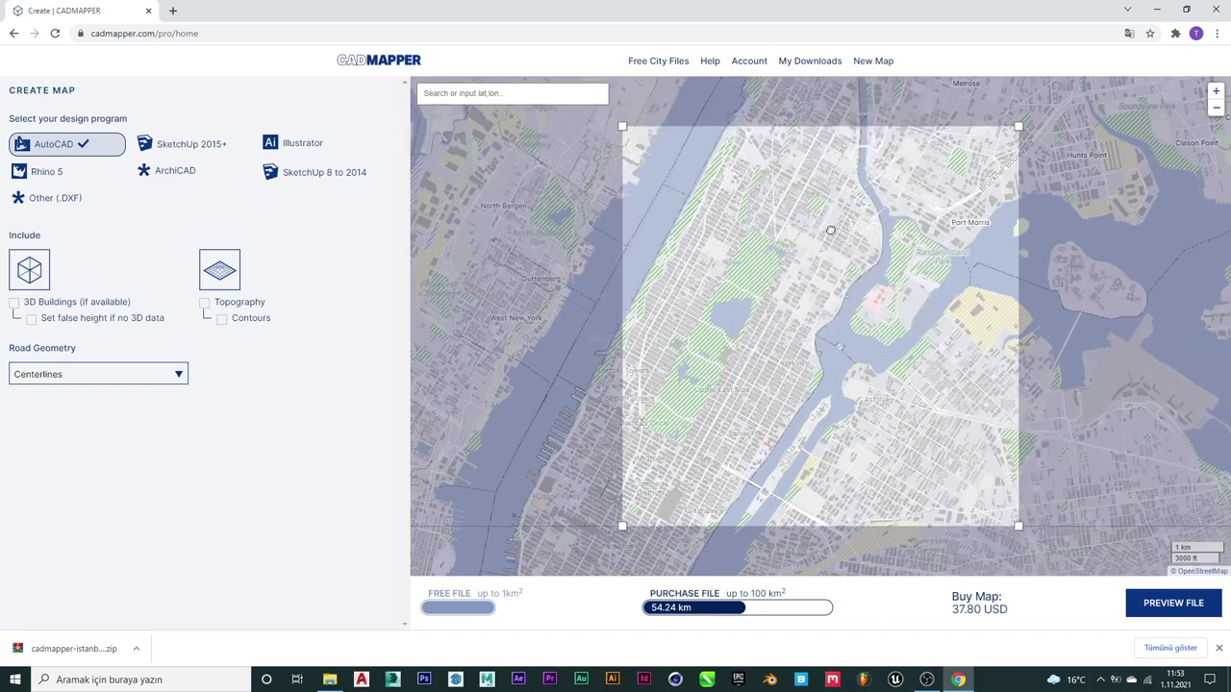
left_click_drag(755, 368, 770, 213)
scroll(769, 213, "up", 2)
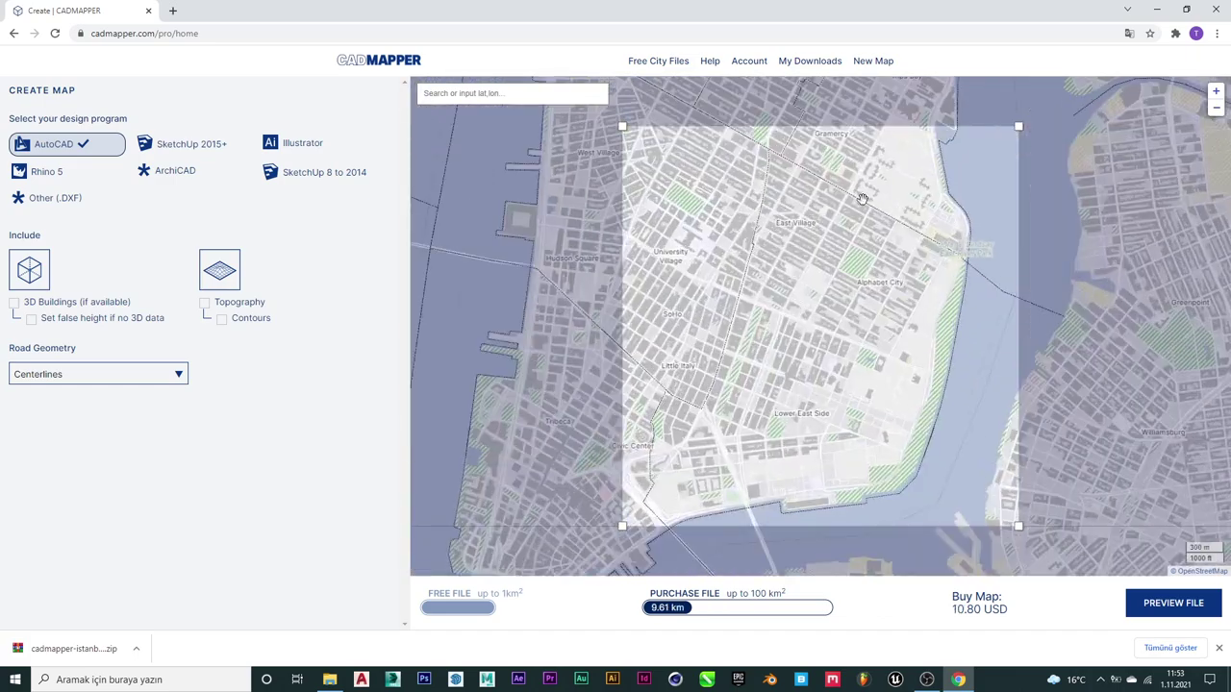
scroll(777, 214, "up", 1)
scroll(783, 220, "up", 2)
mouse_move(878, 243)
left_mouse_down()
mouse_move(863, 266)
mouse_move(763, 297)
mouse_move(563, 310)
left_mouse_up()
scroll(701, 315, "down", 1)
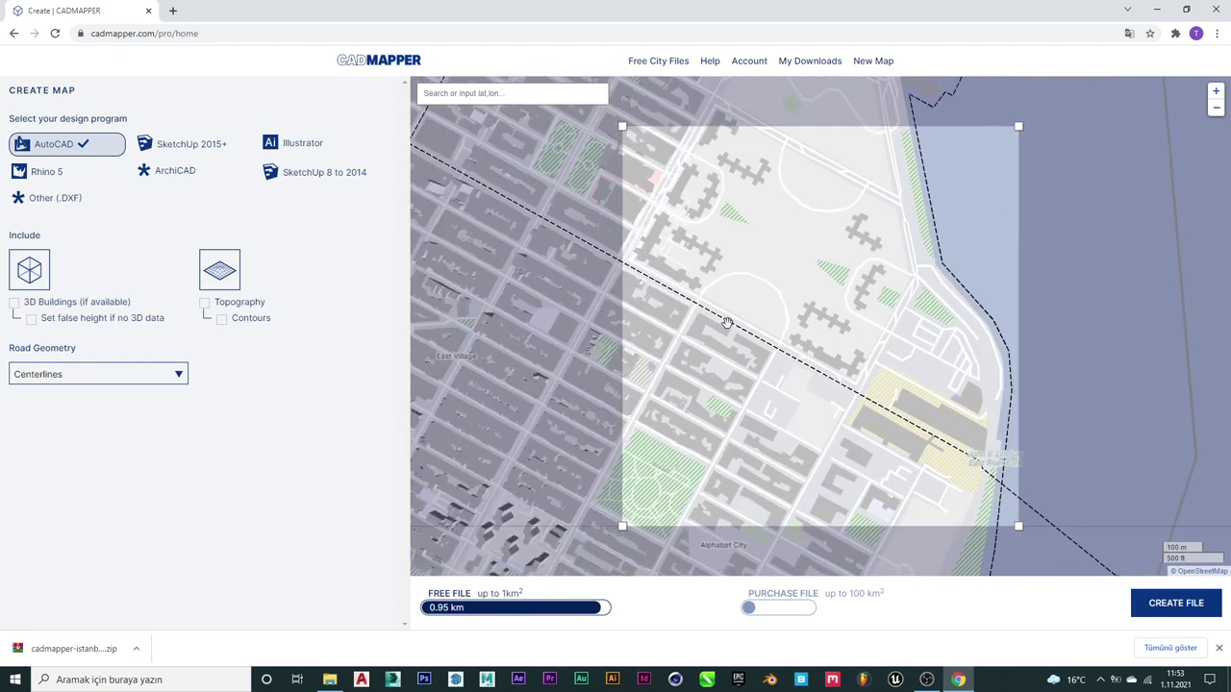
scroll(725, 322, "down", 1)
left_click_drag(809, 282, 846, 260)
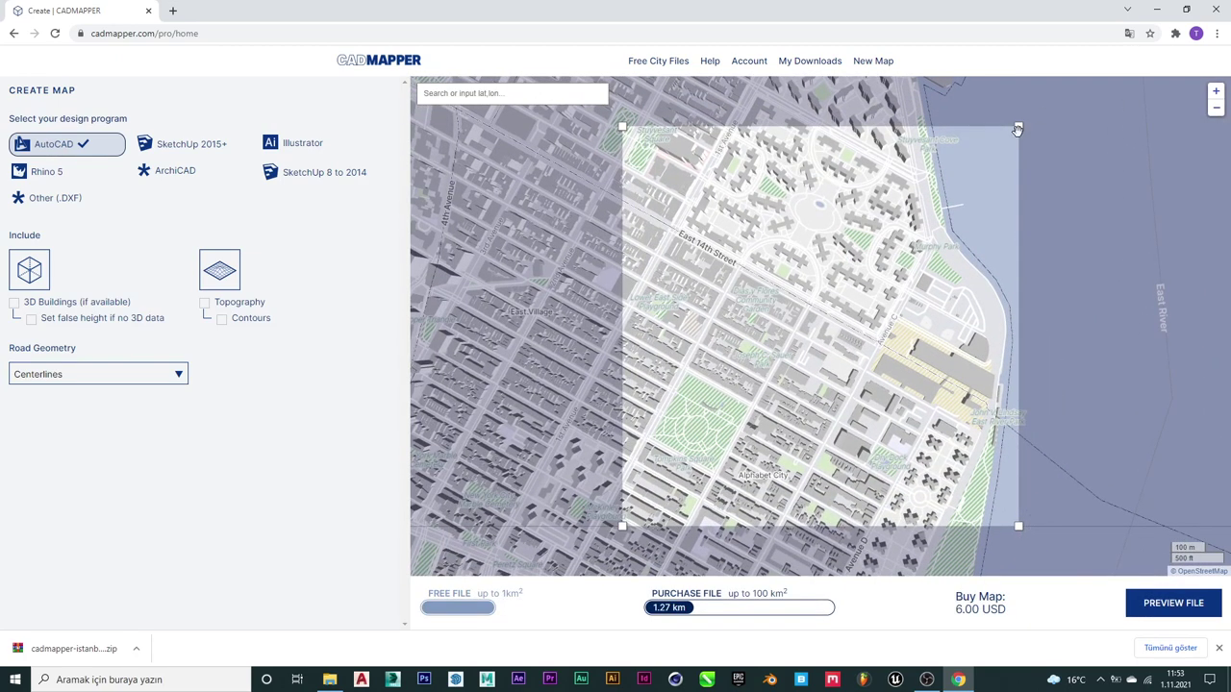
left_click_drag(1017, 133, 996, 149)
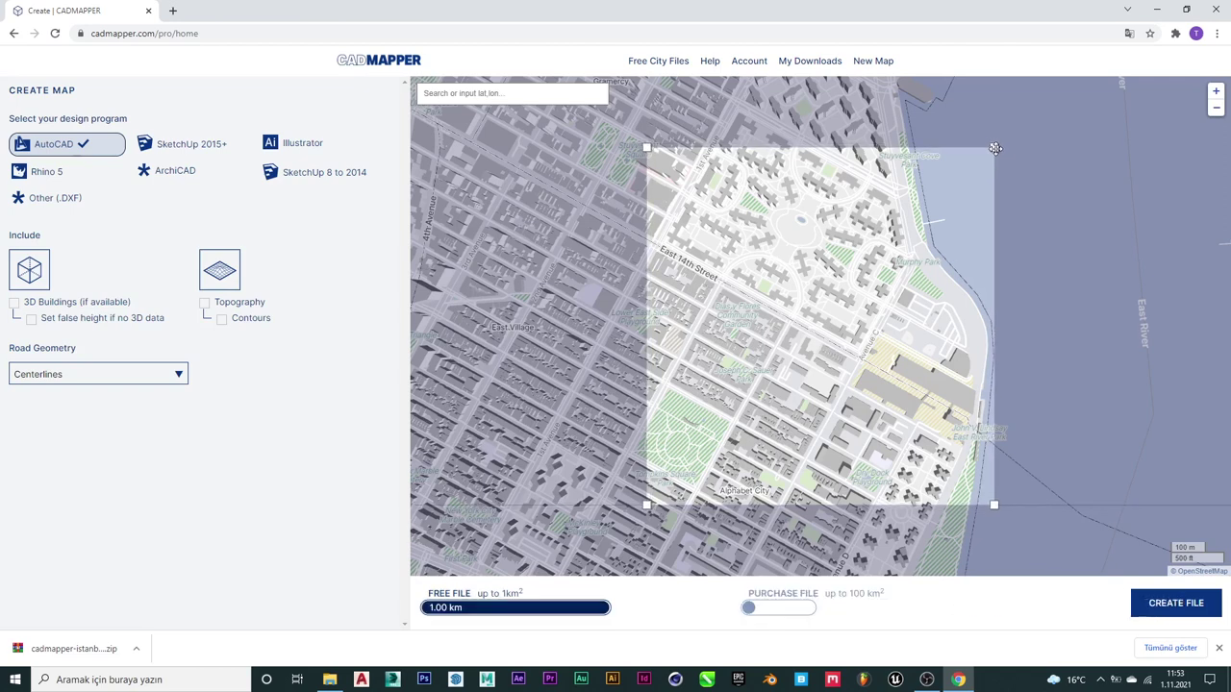
scroll(936, 215, "up", 1)
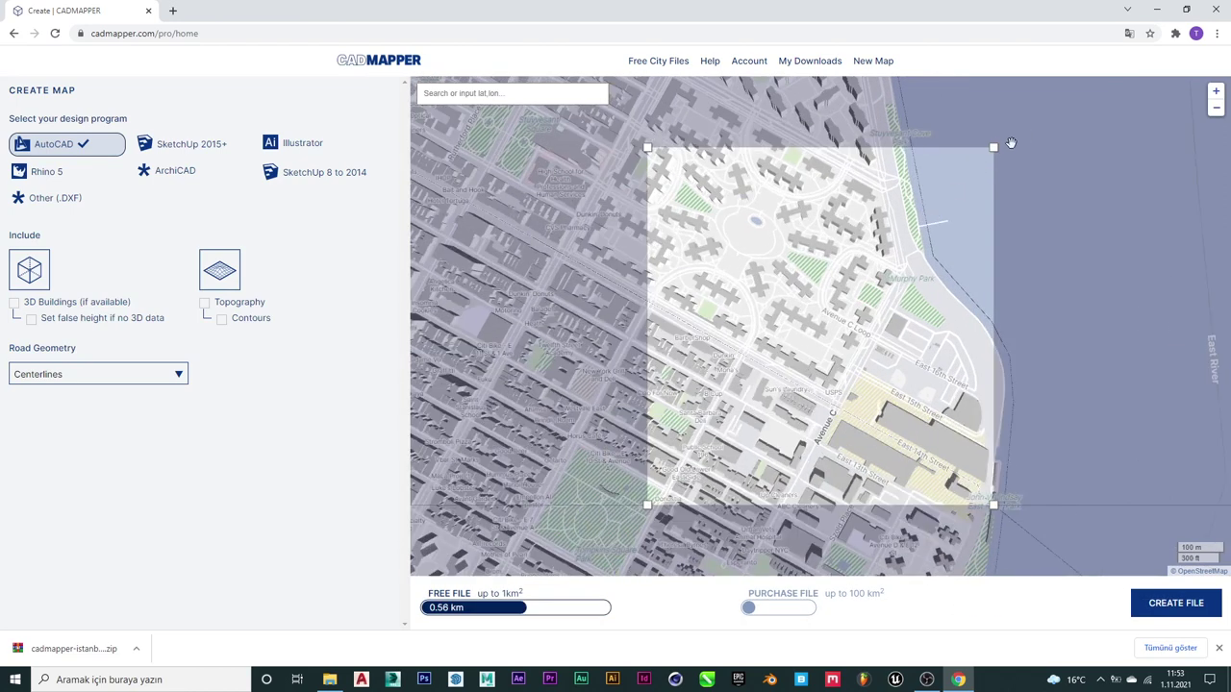
left_click_drag(994, 147, 1070, 104)
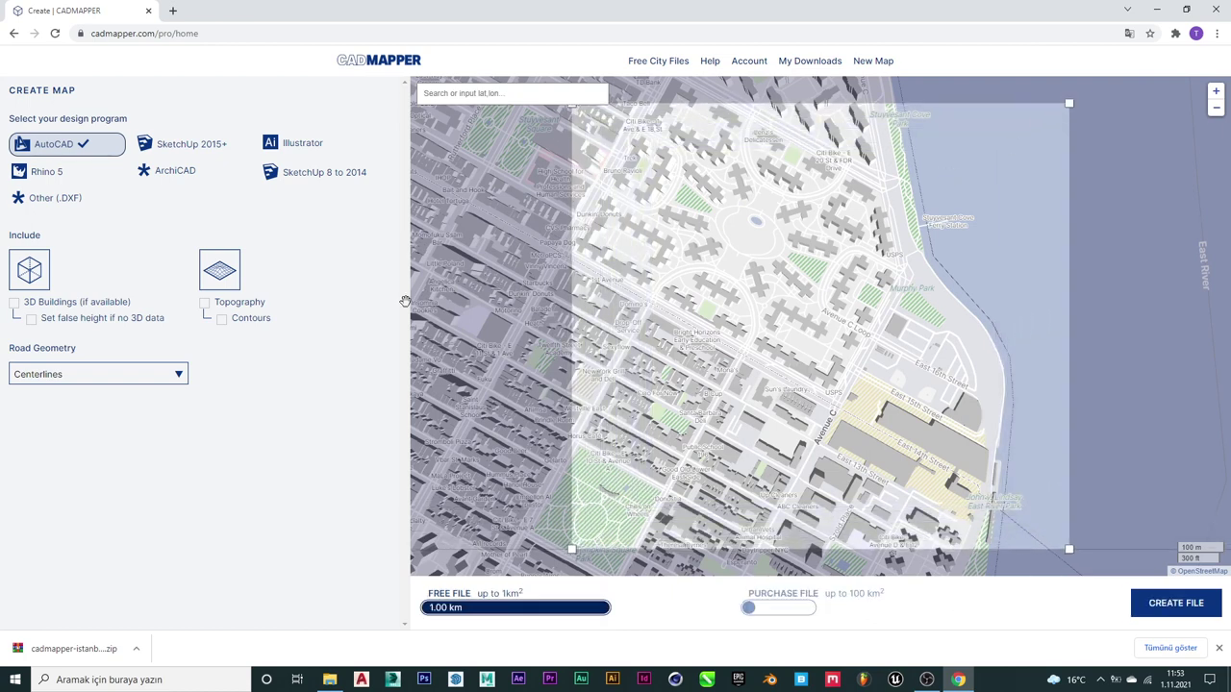
scroll(849, 362, "up", 2)
scroll(856, 317, "up", 1)
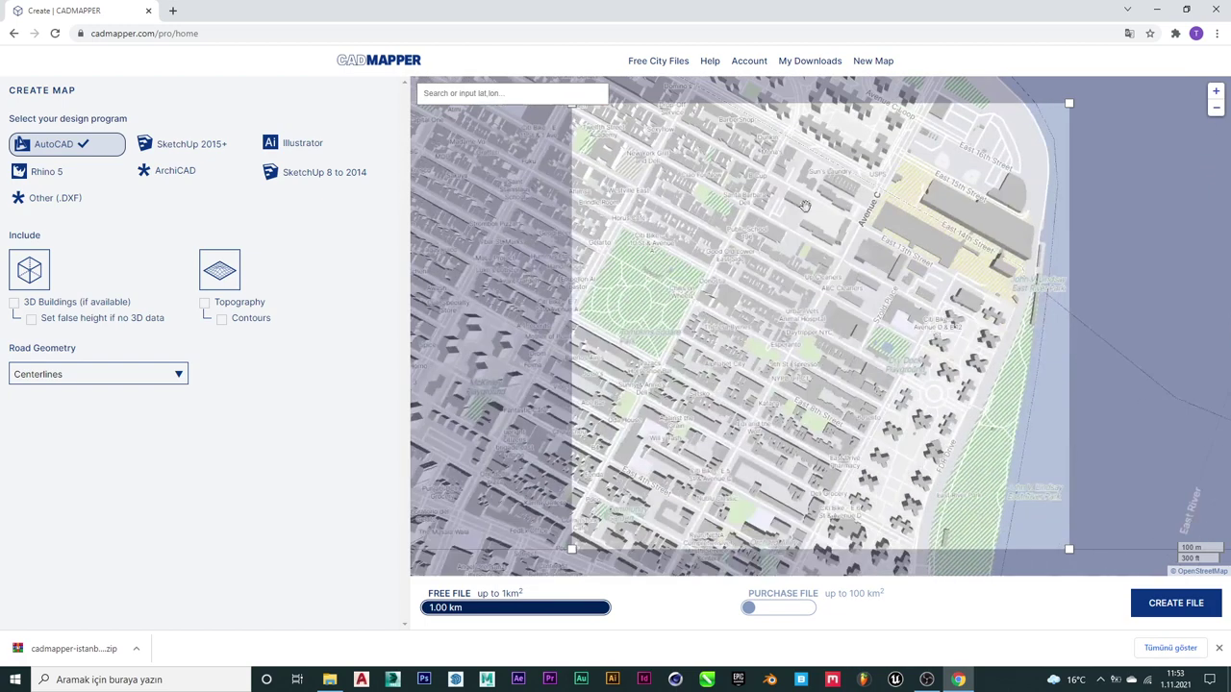
scroll(866, 250, "up", 2)
scroll(876, 185, "up", 2)
scroll(880, 231, "down", 2)
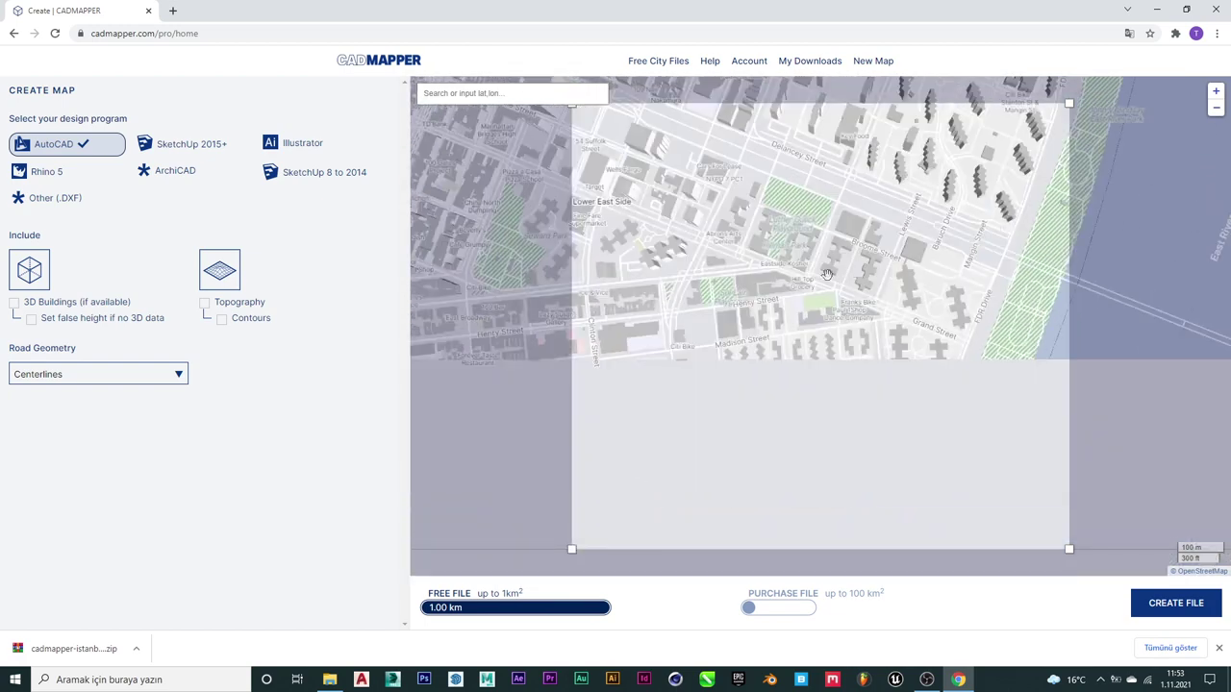
scroll(827, 275, "up", 2)
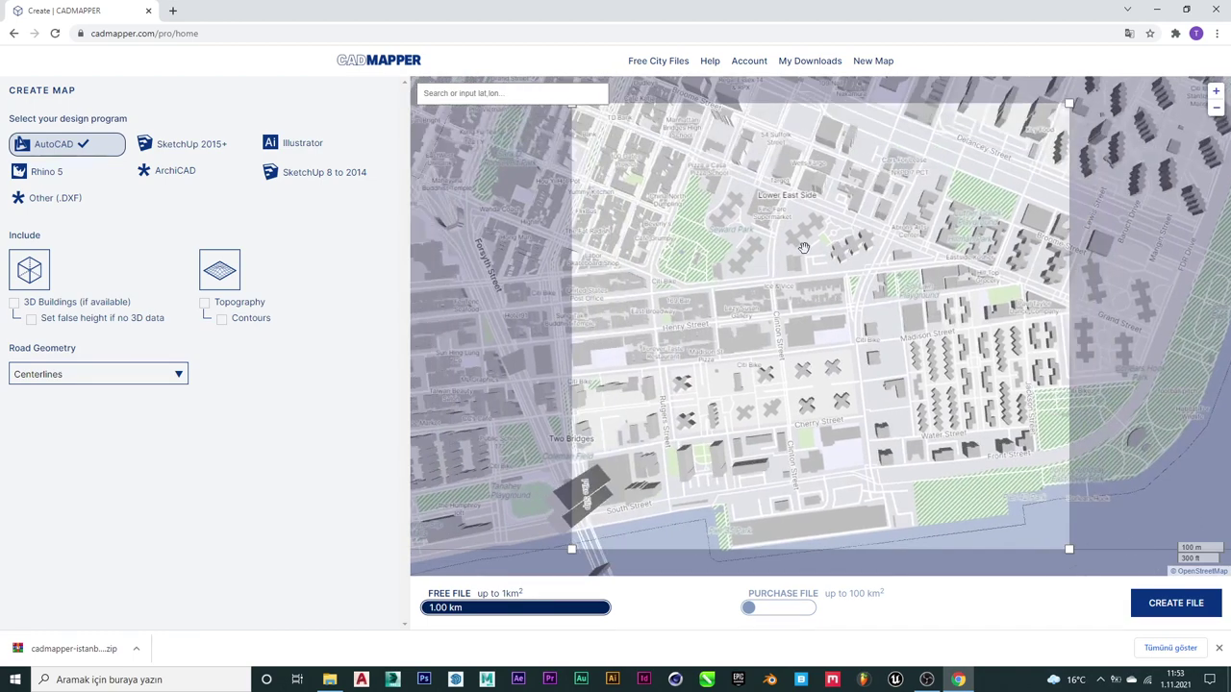
left_click_drag(805, 249, 888, 296)
left_click_drag(738, 270, 935, 287)
left_click_drag(705, 334, 803, 206)
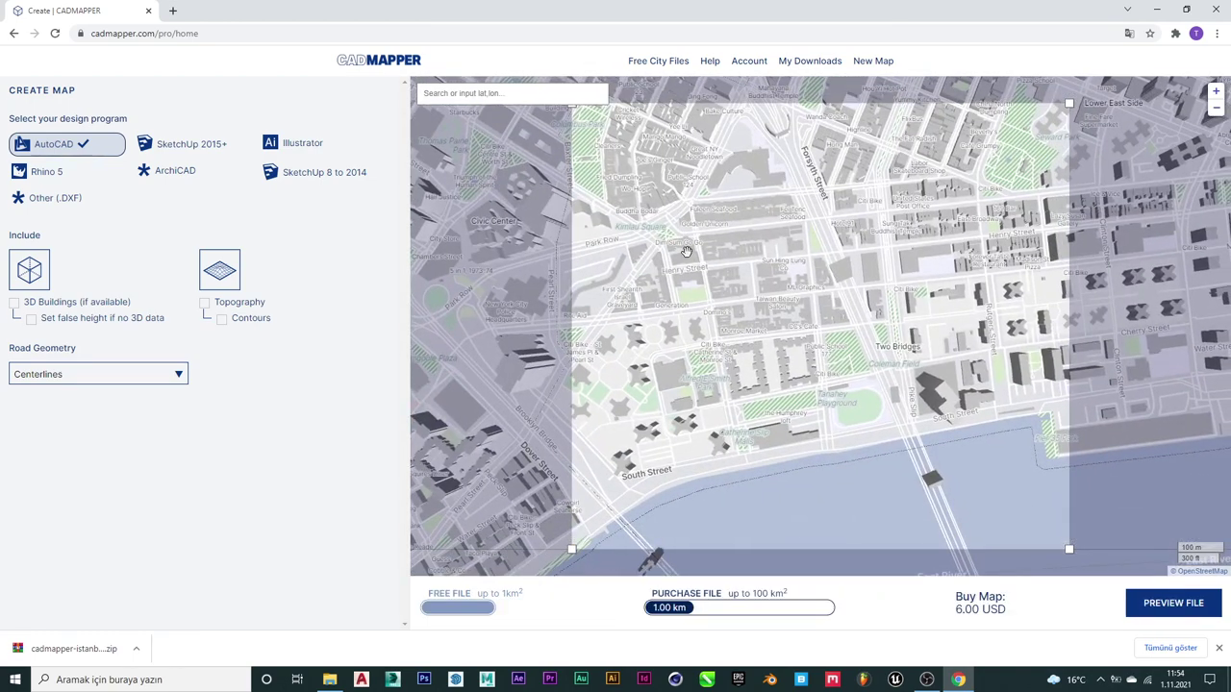
- Choose SketchUp 2015+, shrink the area to free size, use mesh-surface roads, and create the file
left_click(183, 154)
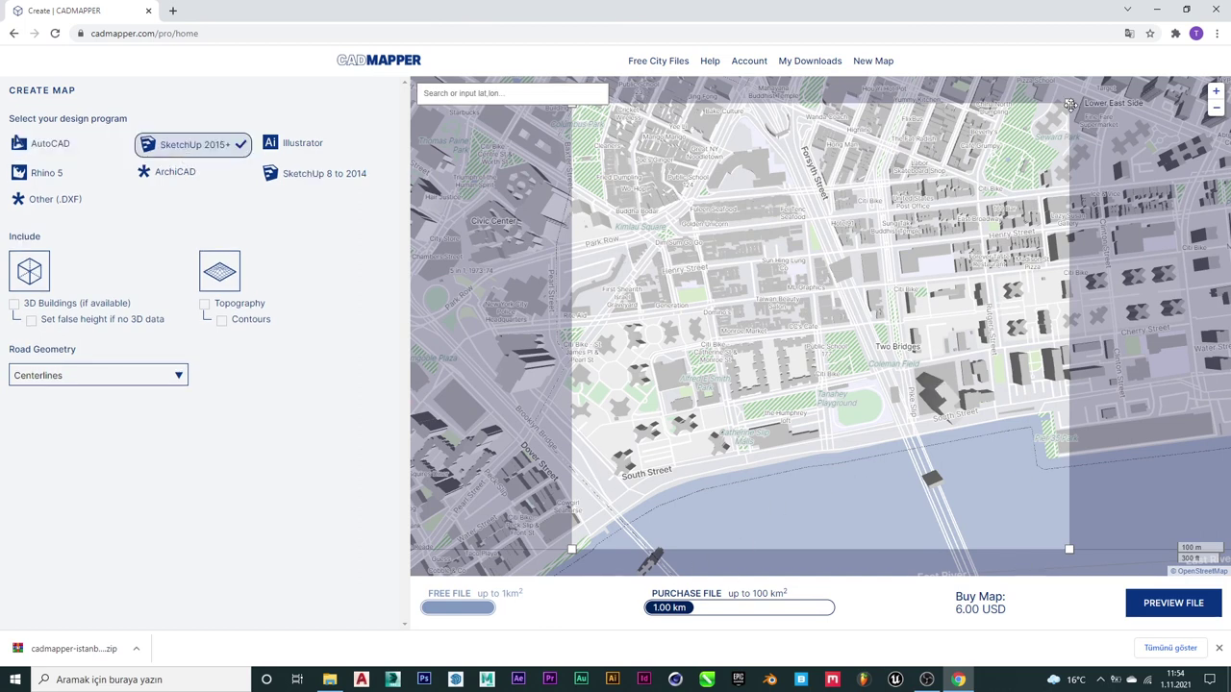
left_click_drag(1070, 104, 1070, 103)
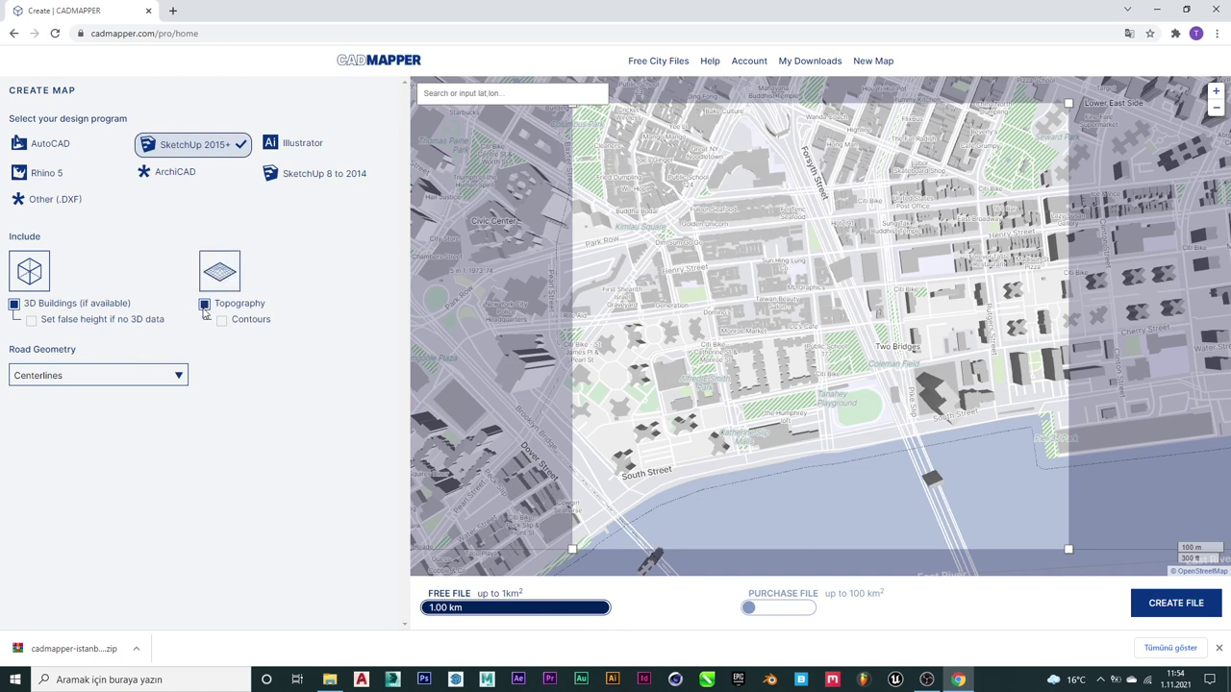
left_click(84, 379)
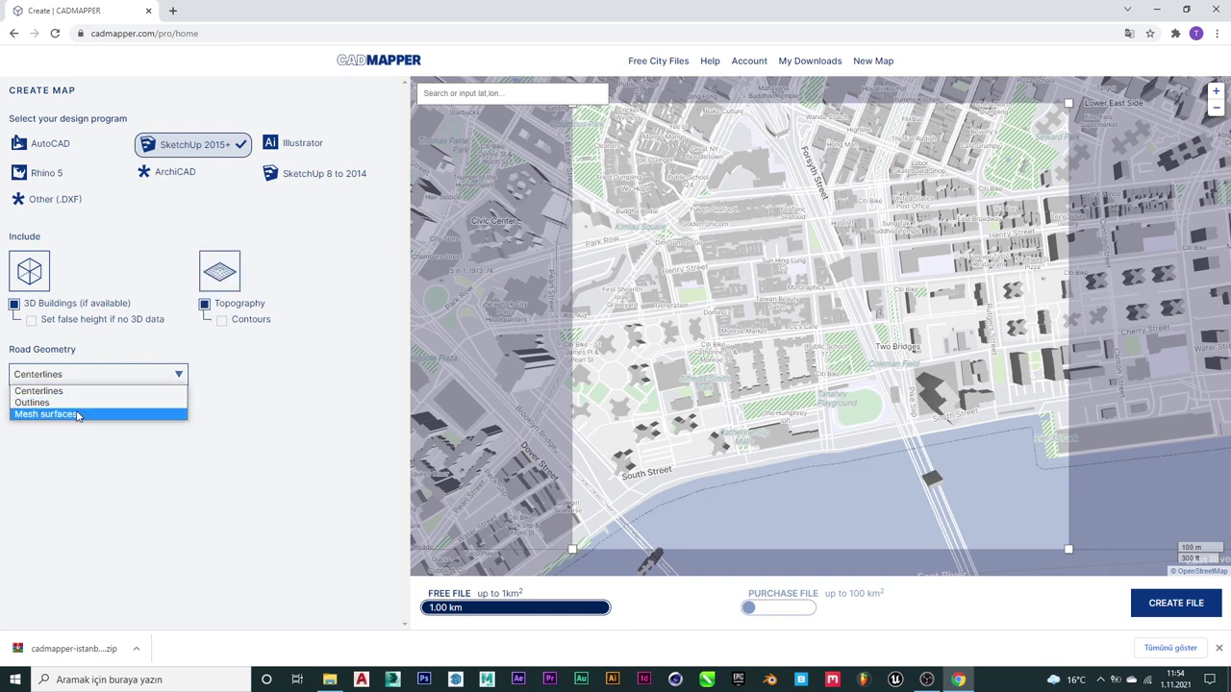
left_click(78, 415)
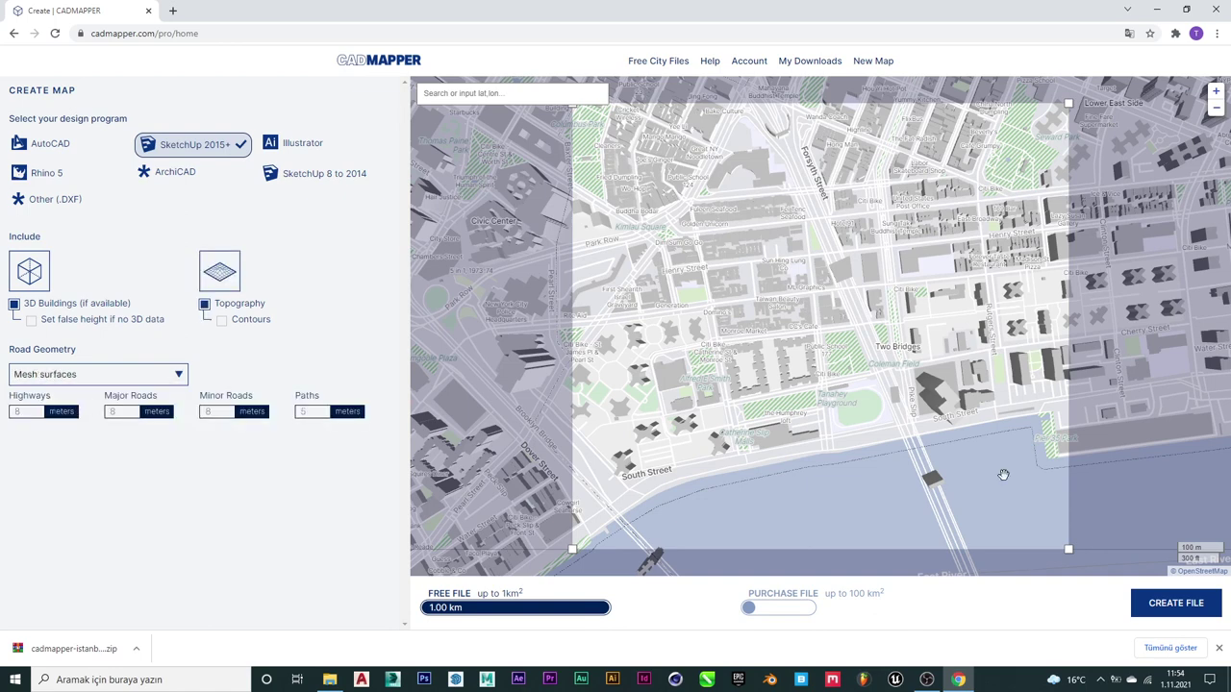
left_click(1142, 606)
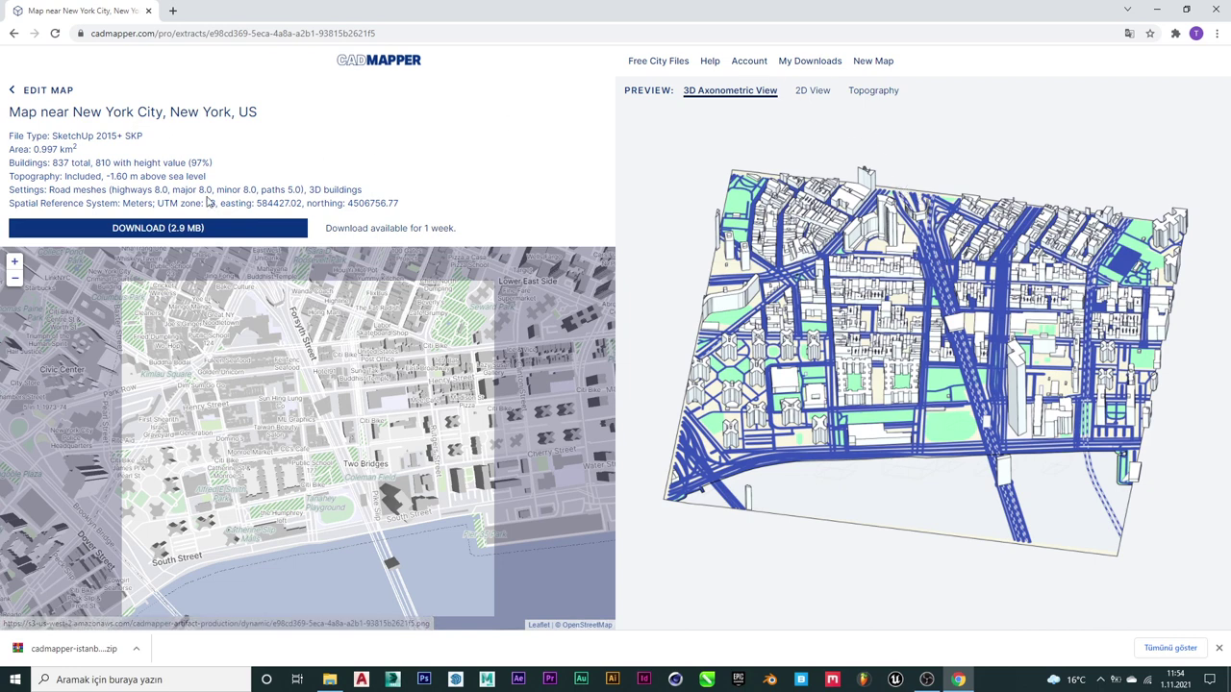
- Save the 2.9 MB cadmapper-new-york-city-new-york-us.zip, dismiss the notice, and minimize Chrome
left_click(158, 236)
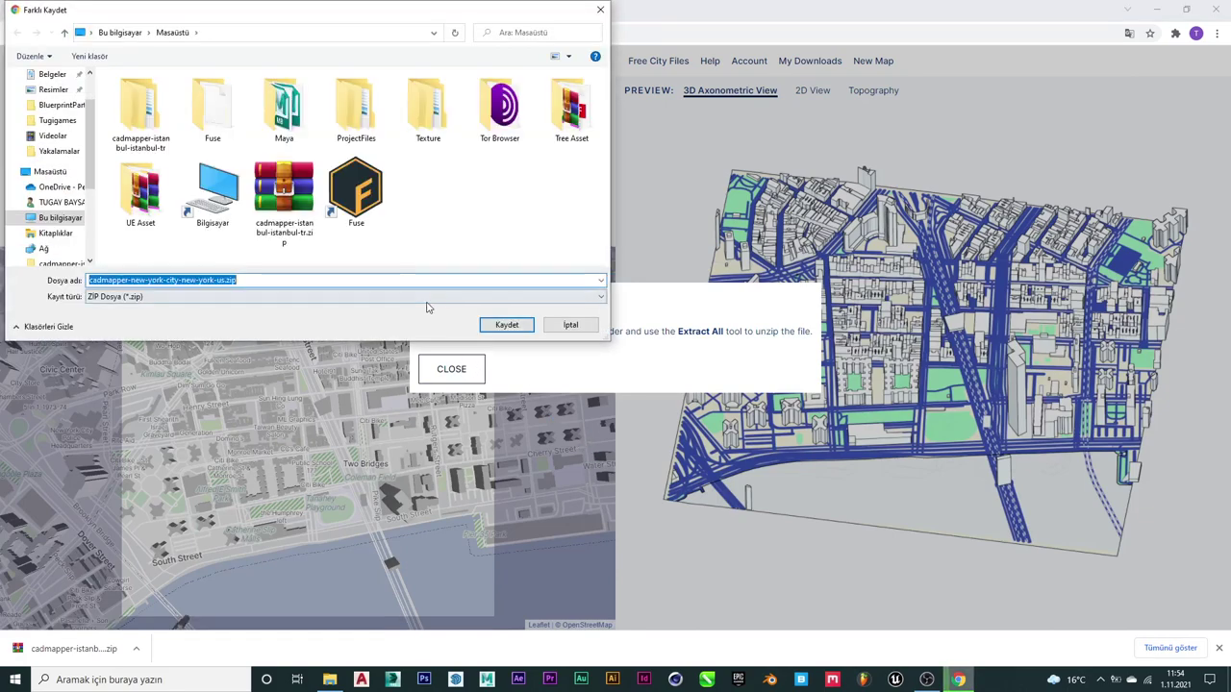
left_click(492, 325)
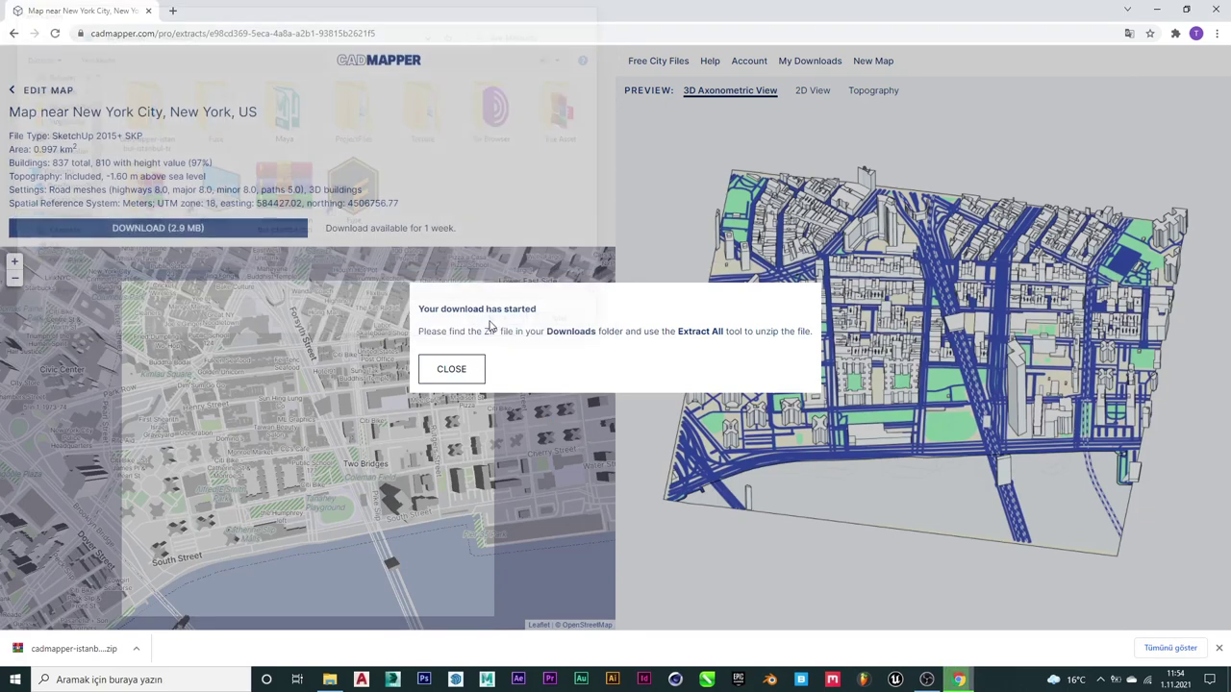
left_click(445, 377)
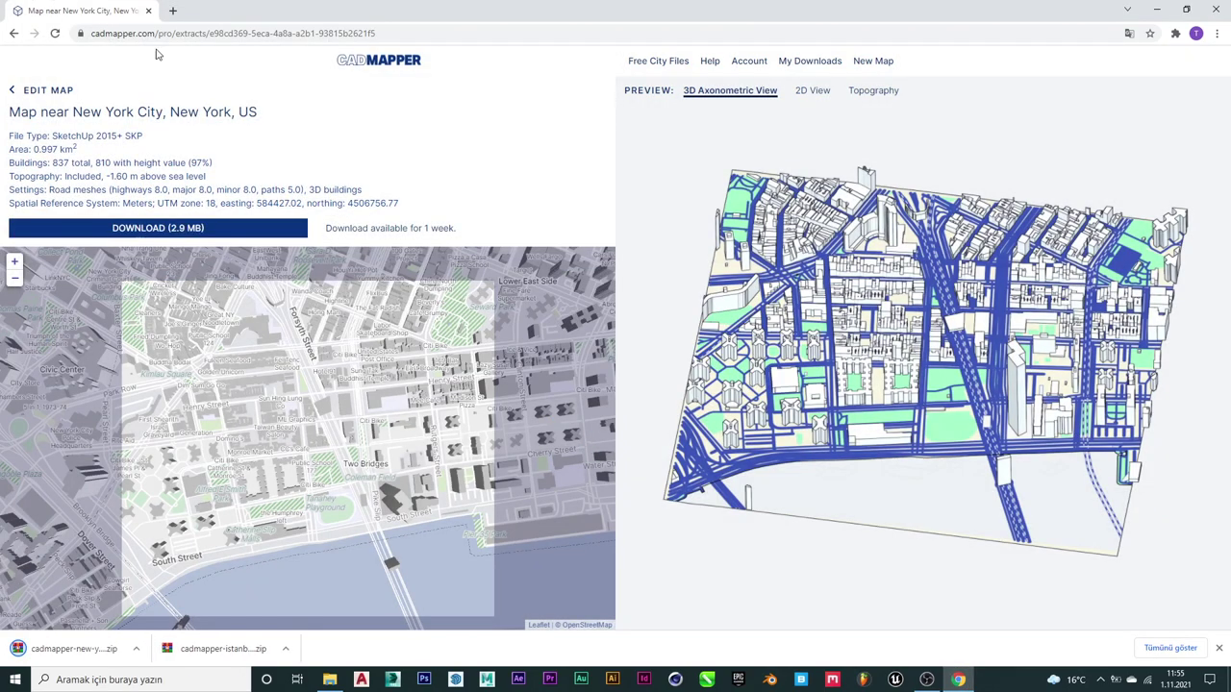
left_click(1158, 14)
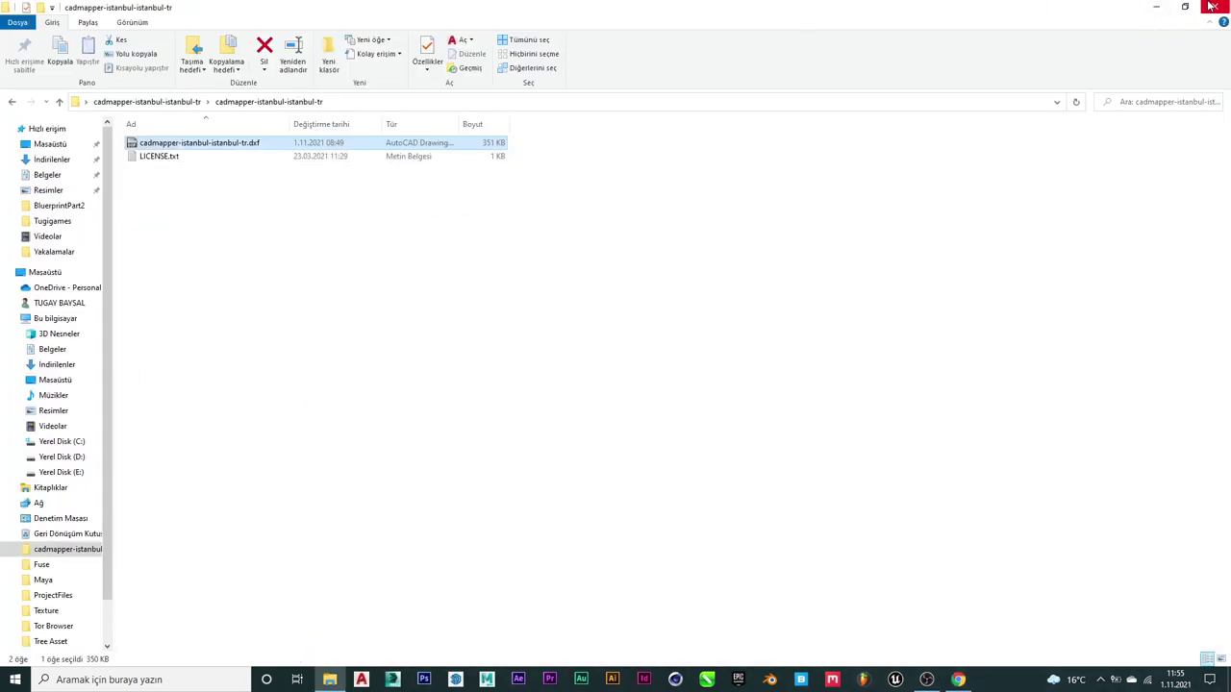
- Close the Istanbul folder and extract the New York map zip to the desktop
left_click(1214, 7)
left_click(169, 520)
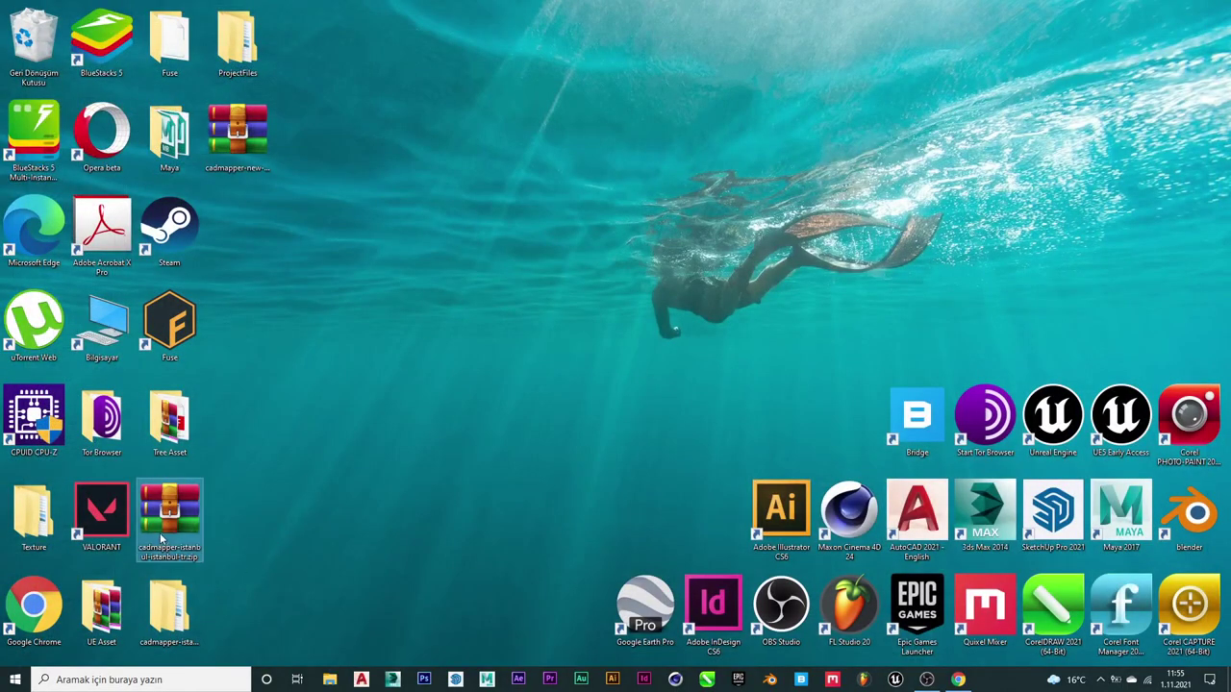
left_click(242, 128)
right_click(241, 127)
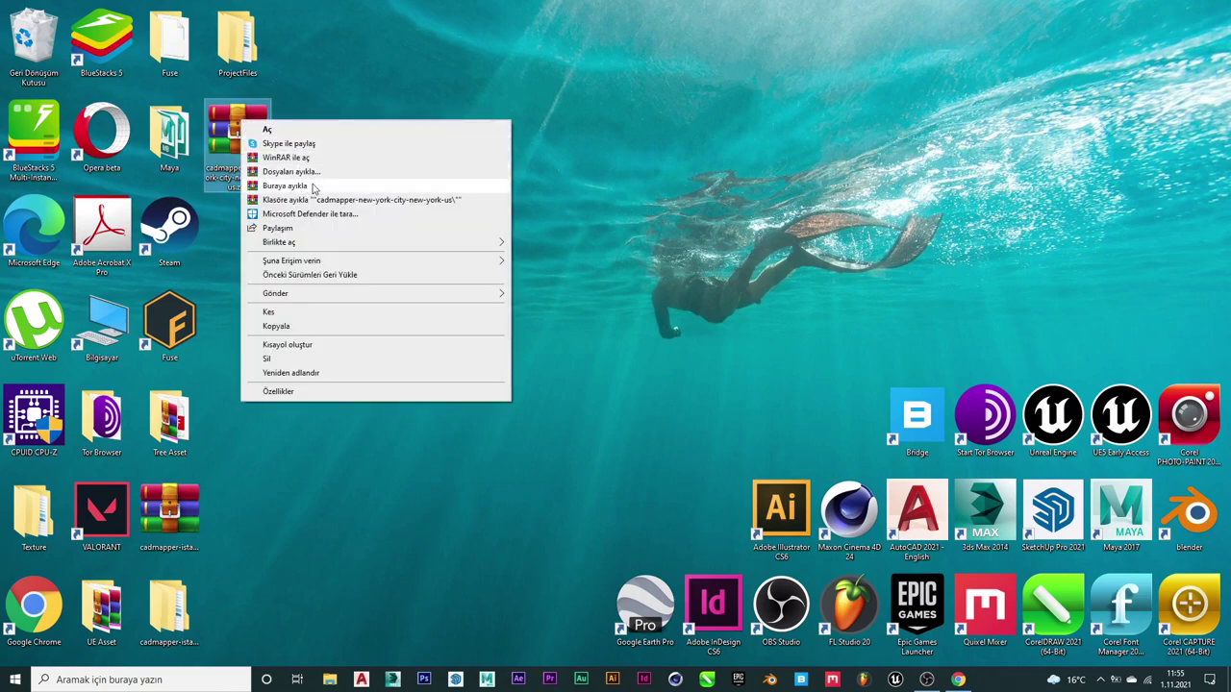
left_click(310, 171)
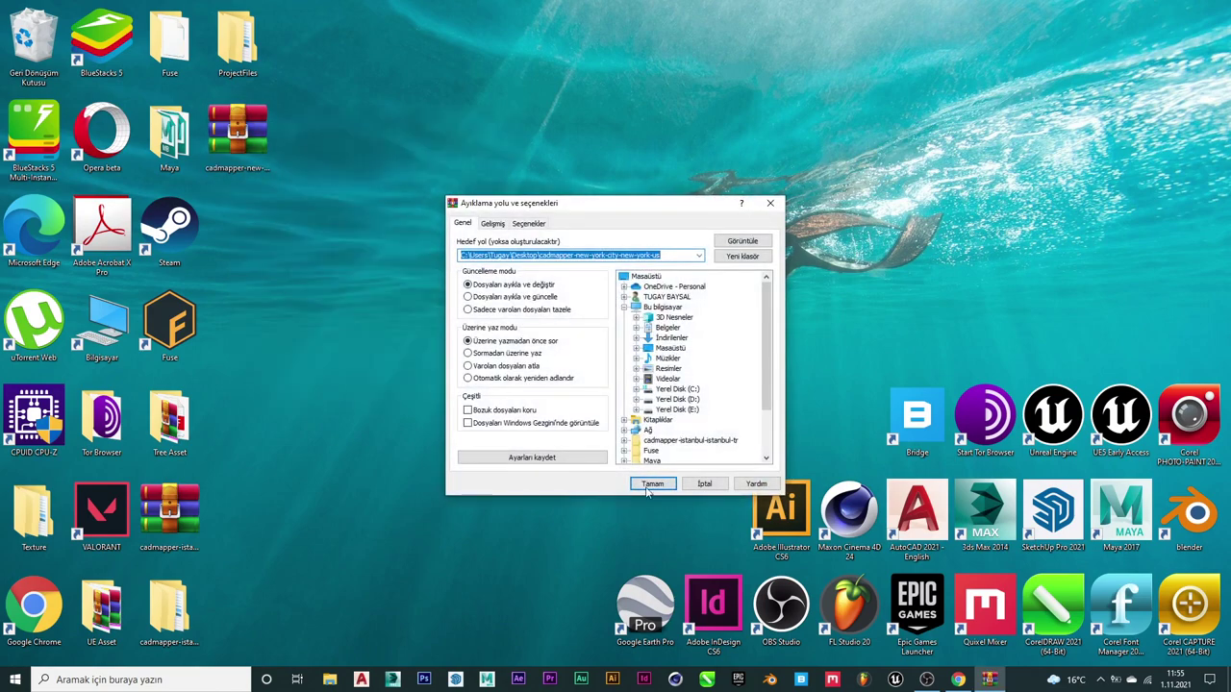
left_click(651, 485)
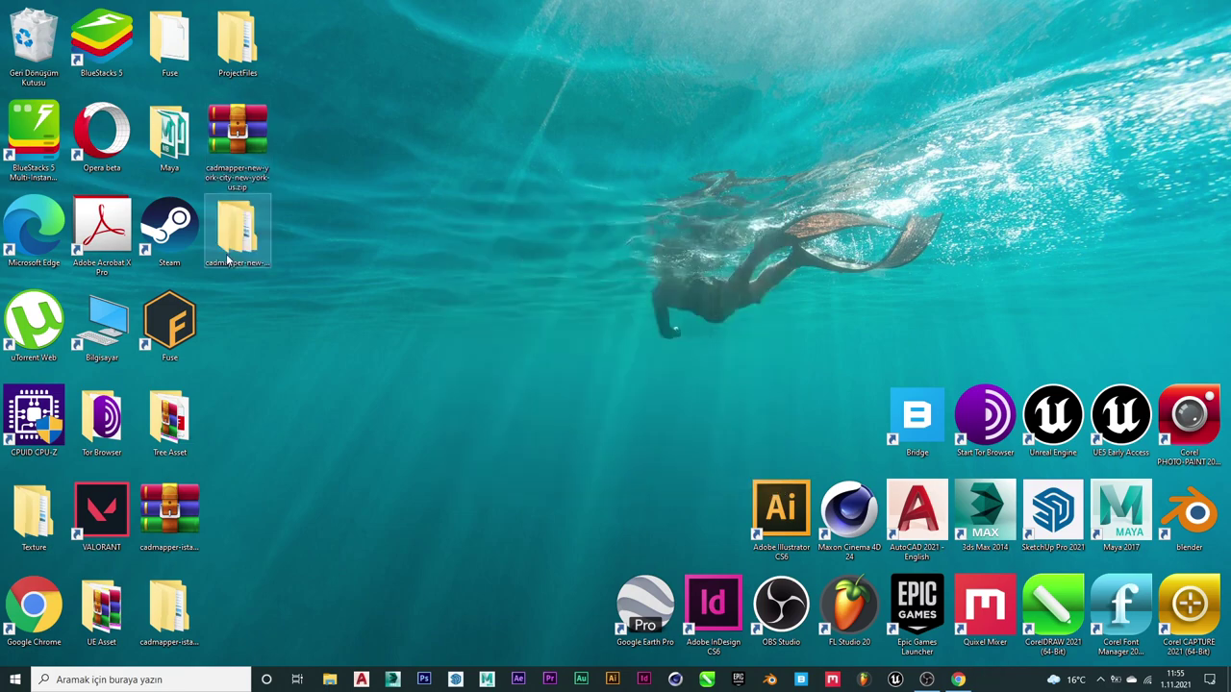
- Open the extracted folders, glance at LICENSE.txt, and open cadmapper-new-york-city-new-york-us.skp in SketchUp
double_click(227, 231)
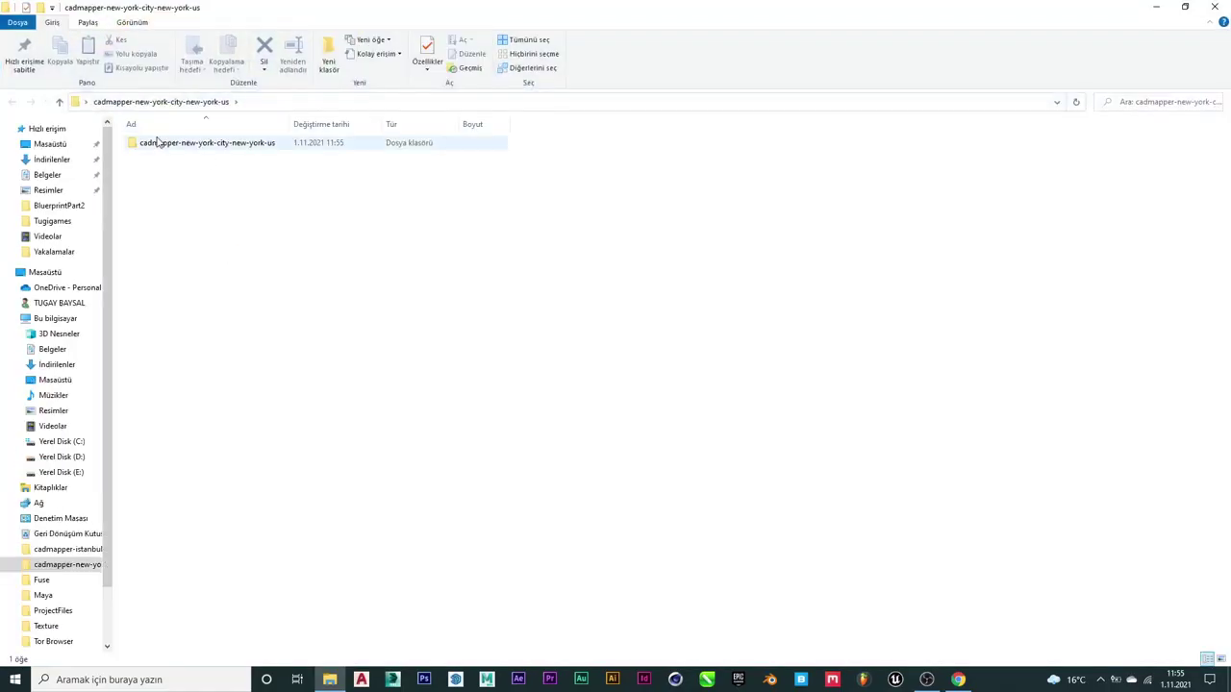
double_click(158, 142)
left_click(179, 158)
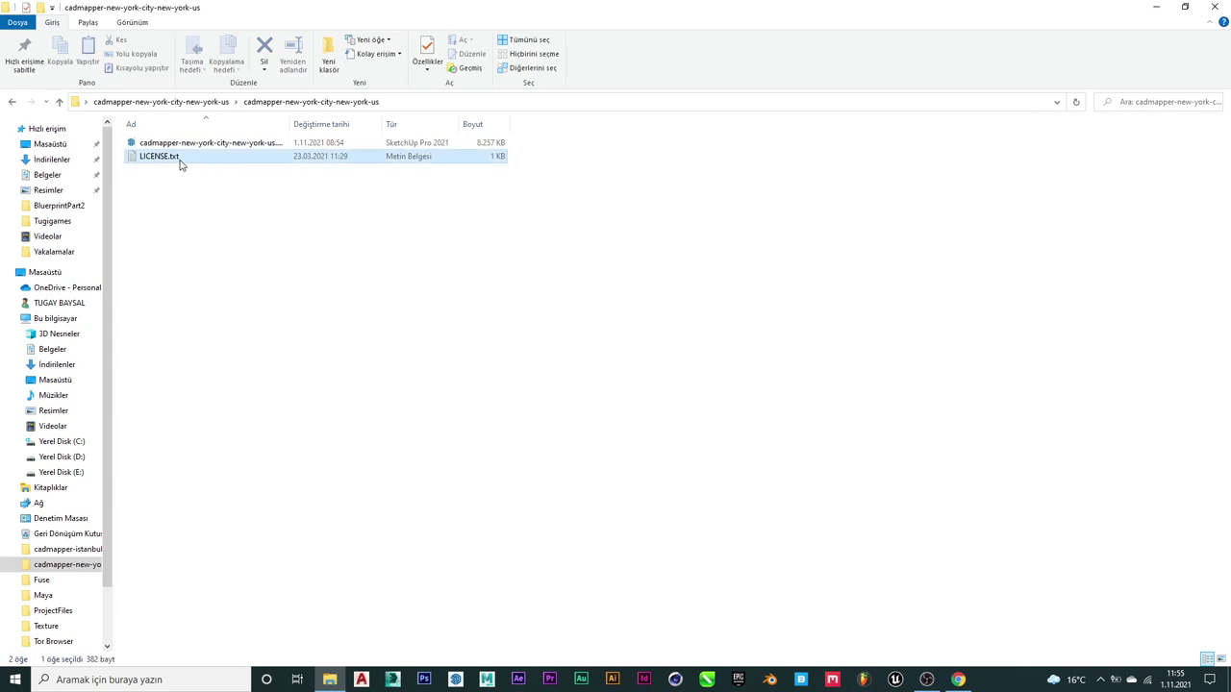
double_click(178, 162)
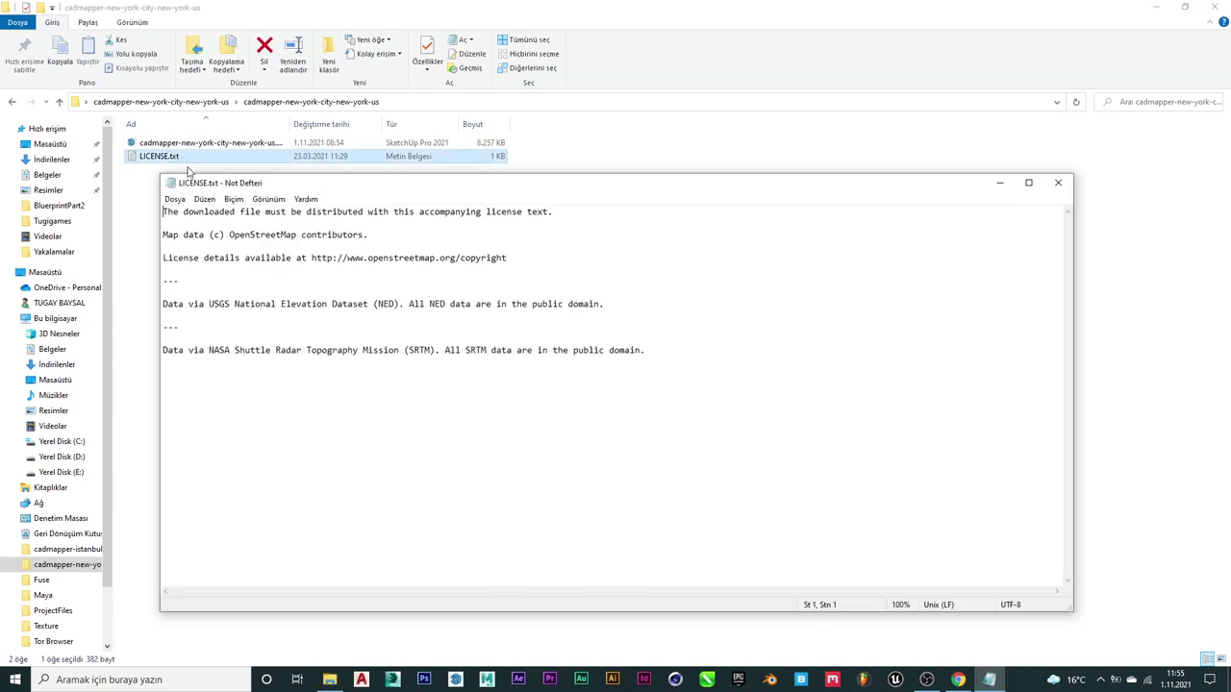
left_click(1058, 182)
double_click(303, 144)
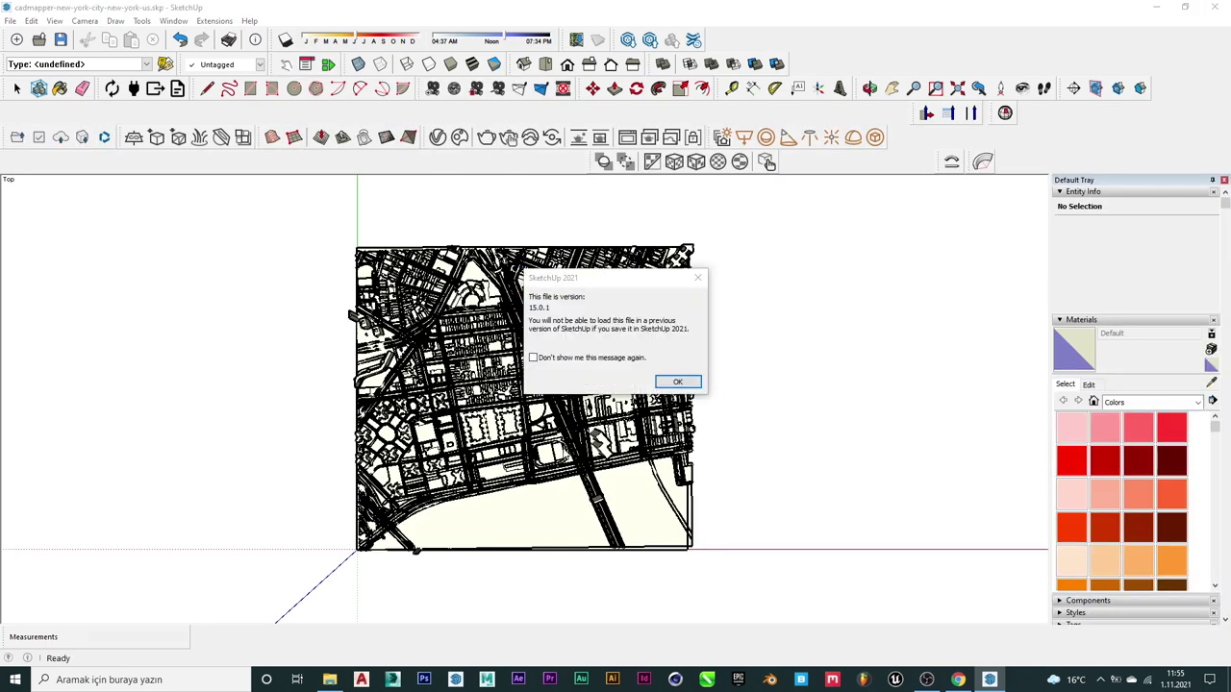
- Dismiss the version warning, orbit and zoom the city into 3D, and change the face style
left_click(673, 383)
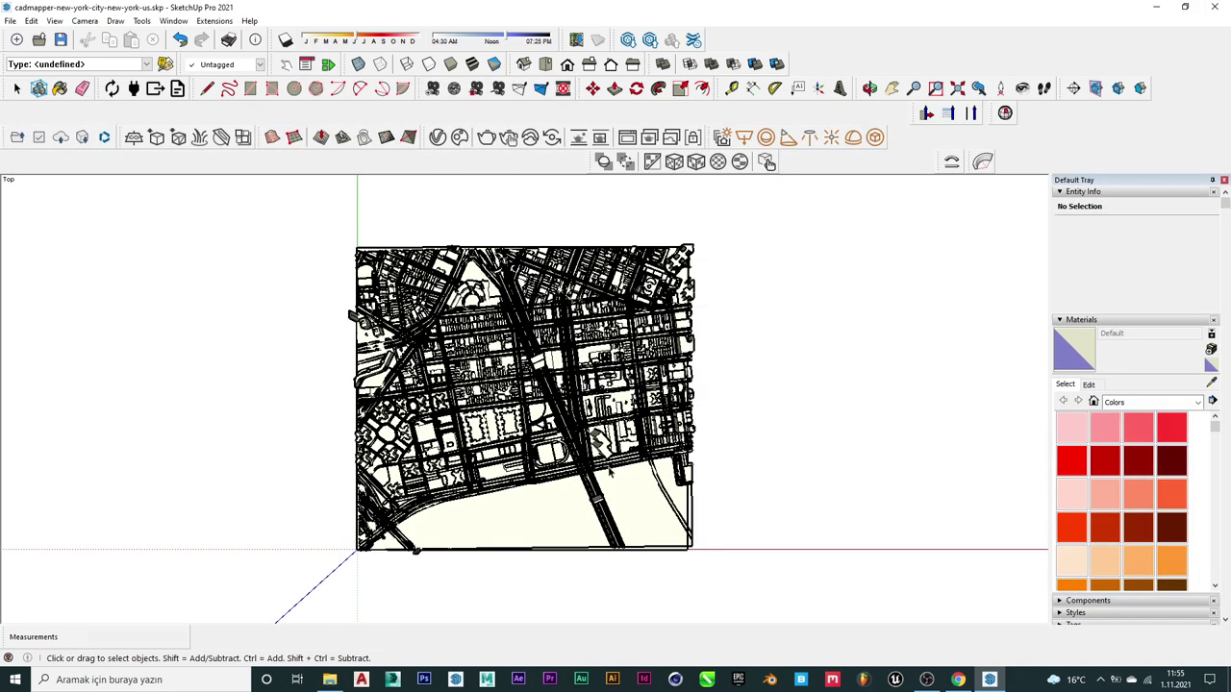
mouse_move(601, 473)
left_mouse_down()
mouse_move(596, 368)
mouse_move(577, 404)
mouse_move(538, 385)
left_mouse_up()
scroll(524, 404, "up", 5)
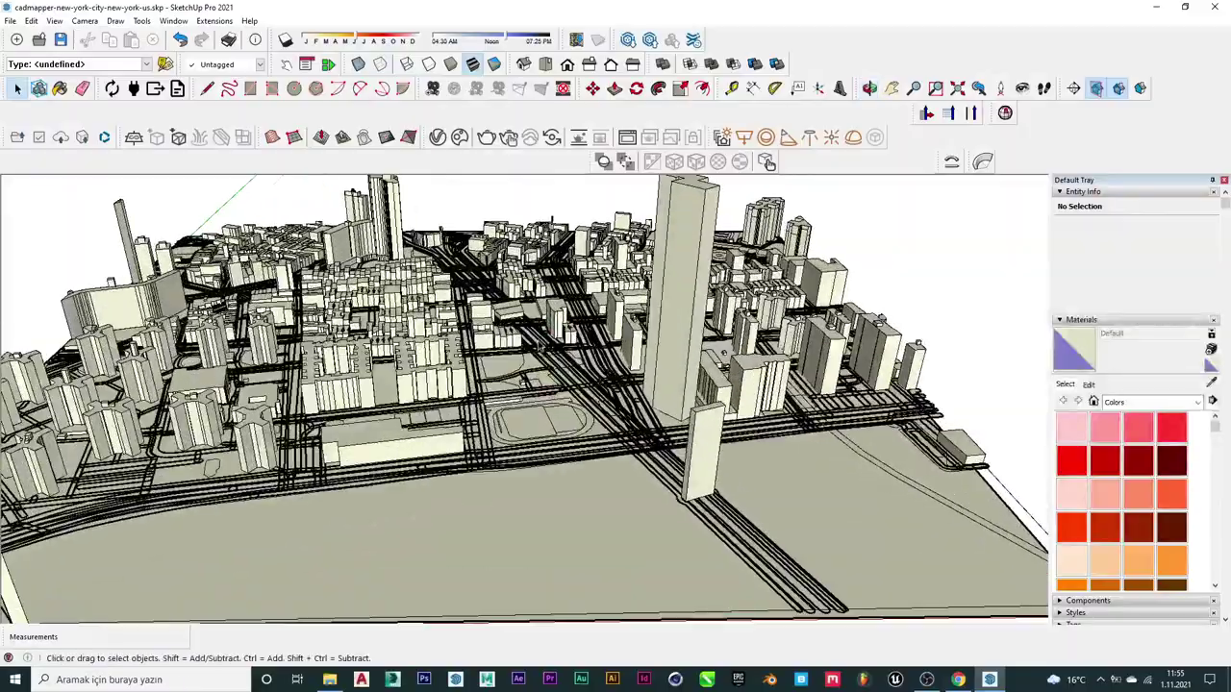
scroll(524, 399, "up", 3)
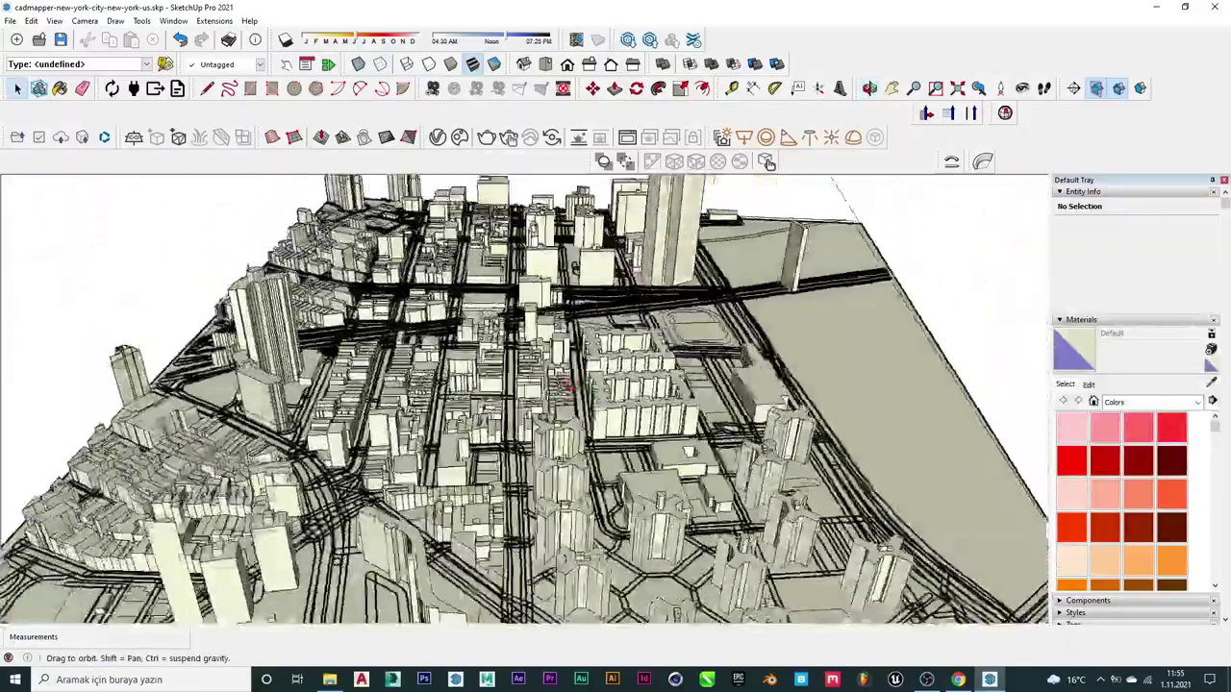
mouse_move(538, 385)
left_mouse_down()
mouse_move(404, 385)
mouse_move(454, 177)
left_mouse_up()
scroll(524, 399, "down", 3)
scroll(524, 400, "up", 2)
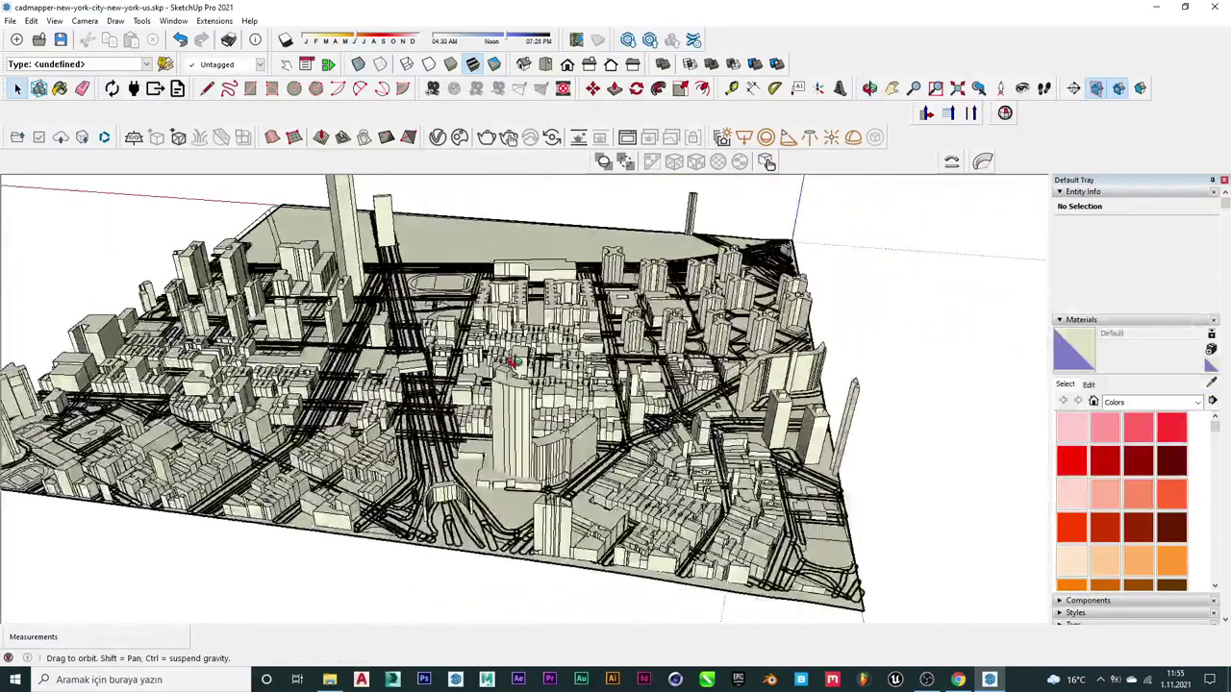
left_click(495, 64)
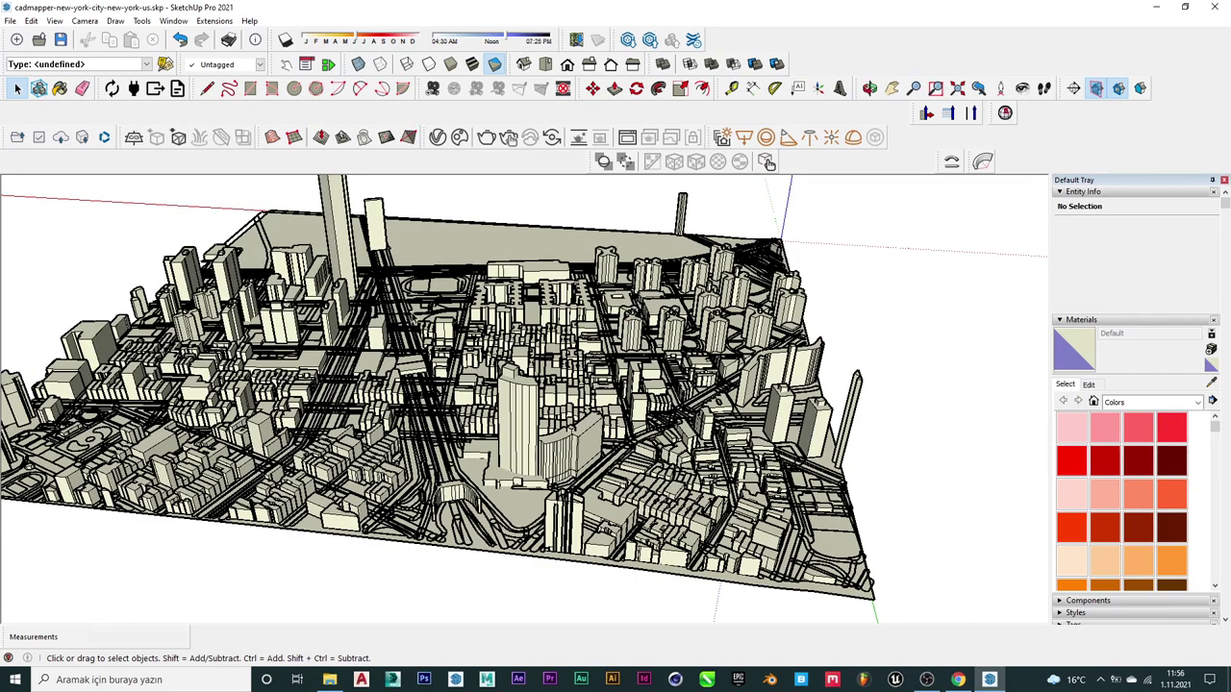
mouse_move(354, 446)
left_mouse_down()
mouse_move(602, 300)
mouse_move(597, 230)
left_mouse_up()
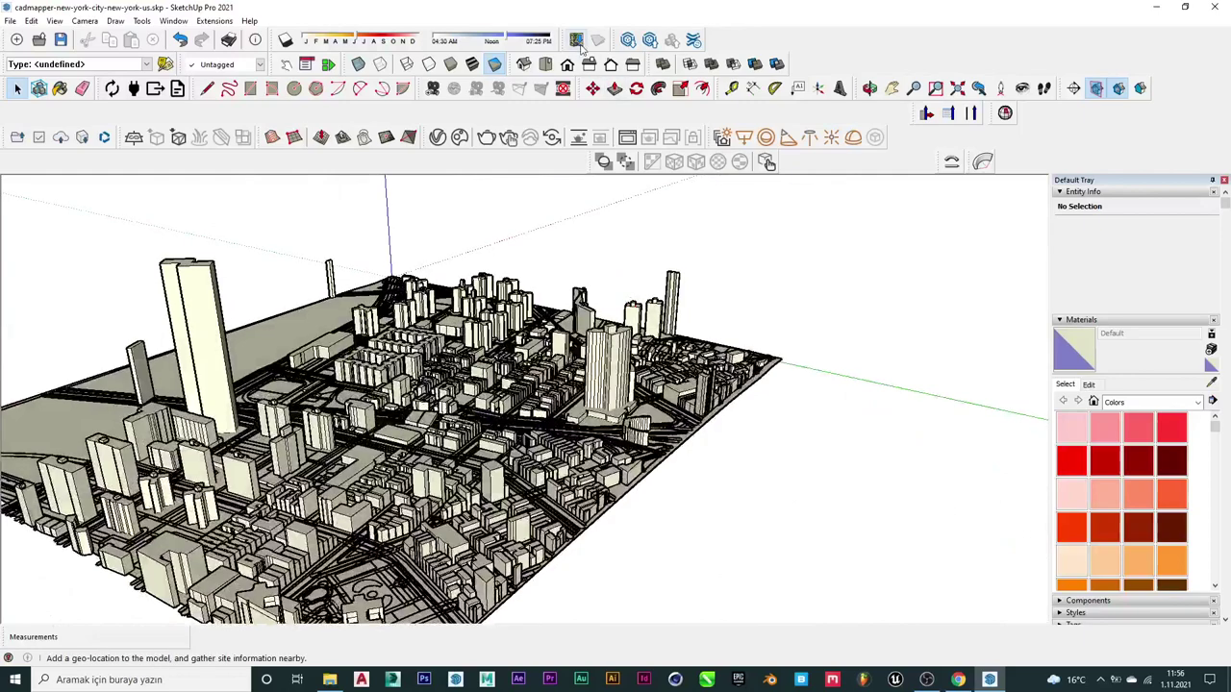
- Inspect the model from the Right, Back, Left and Top views, then orbit into perspective
left_click(588, 64)
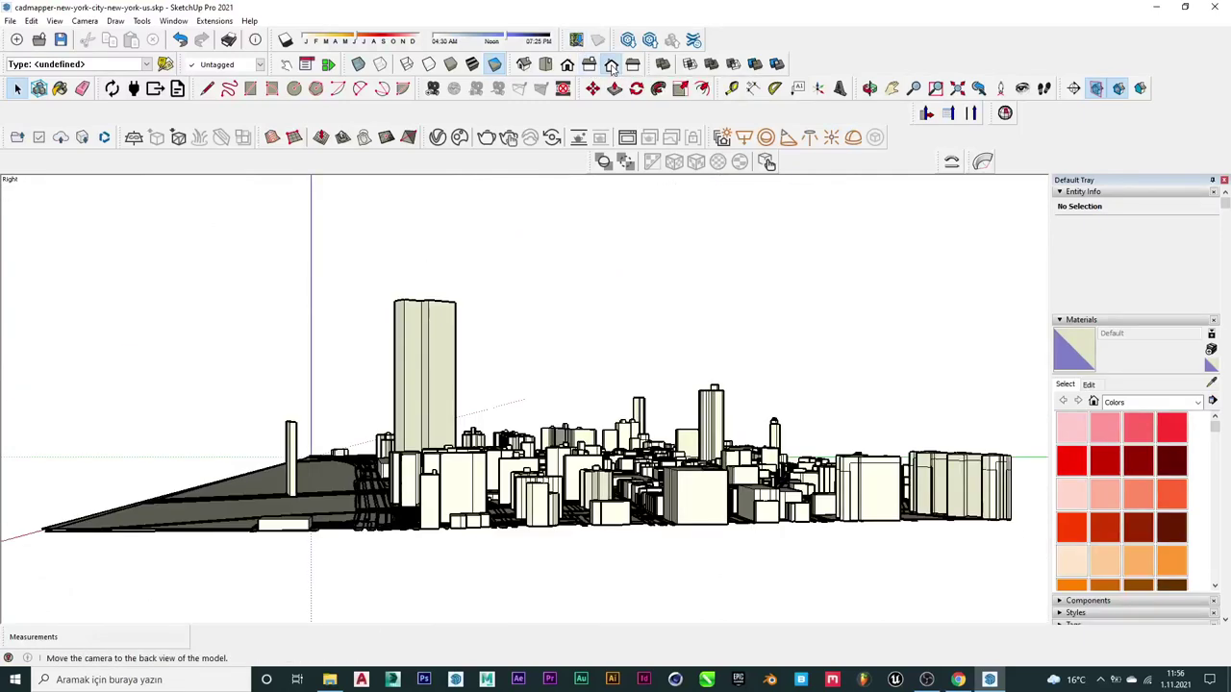
left_click(611, 64)
left_click(633, 64)
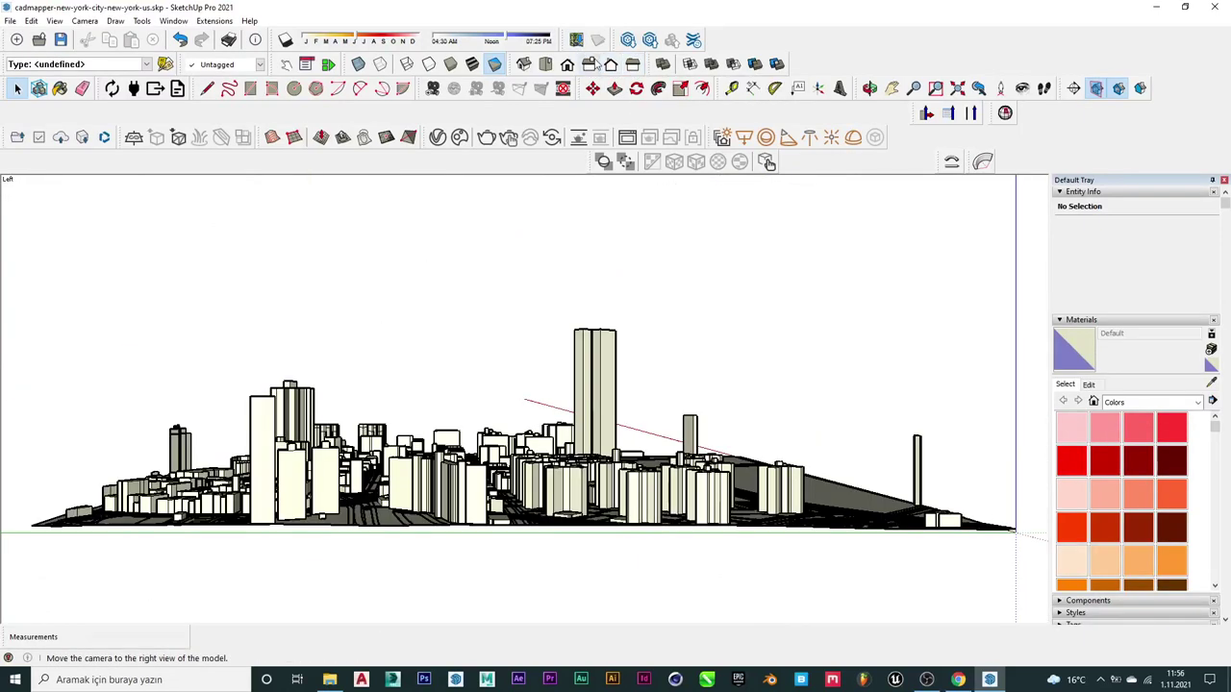
left_click(545, 63)
mouse_move(654, 471)
left_mouse_down()
mouse_move(849, 218)
mouse_move(838, 187)
left_mouse_up()
key("space")
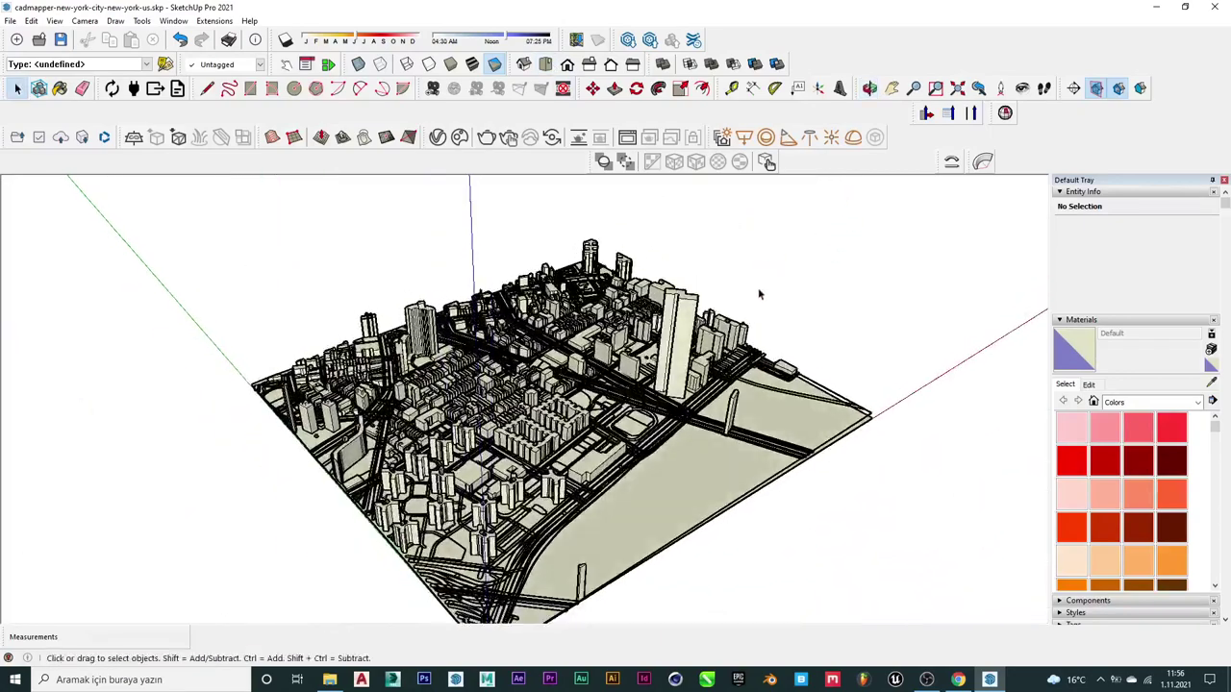